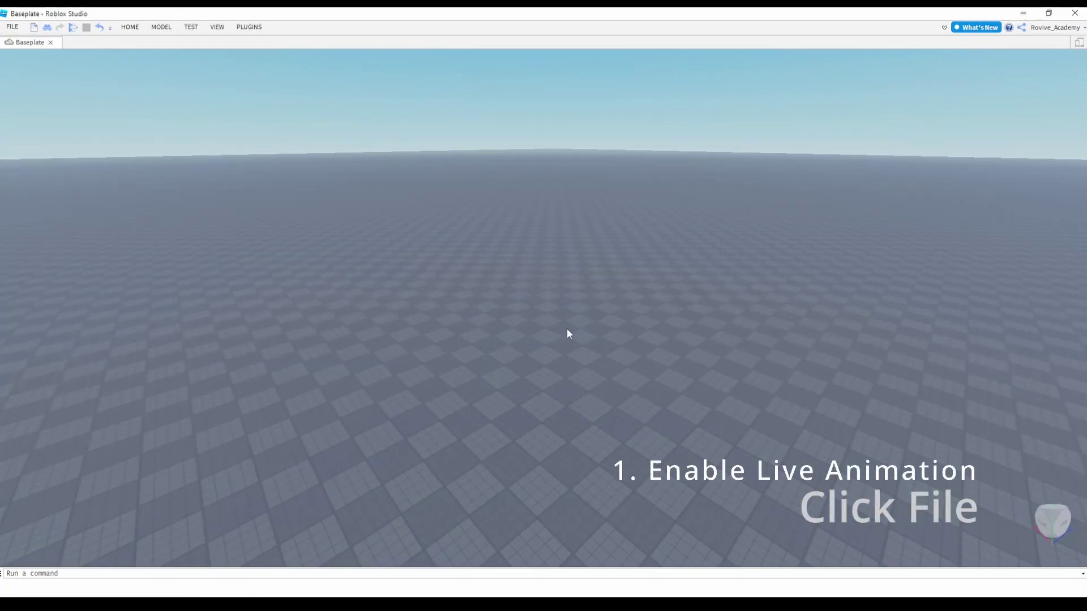
# Turn off the Live Animation Creator beta feature and save the setting without restarting Studio
pyautogui.click(13, 28)
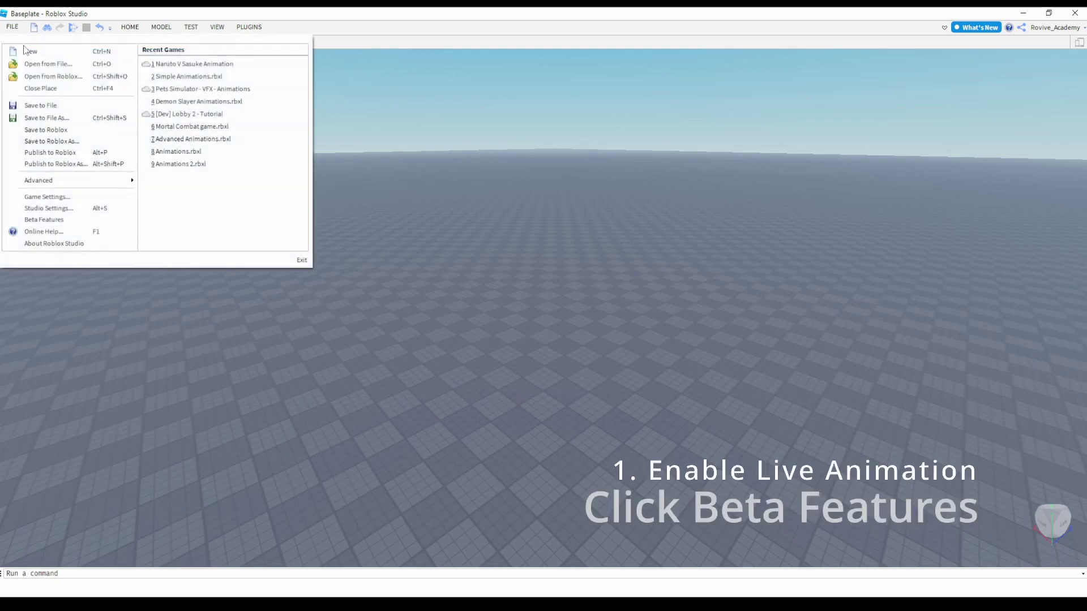
pyautogui.click(59, 220)
pyautogui.scroll(-5, 512, 312)
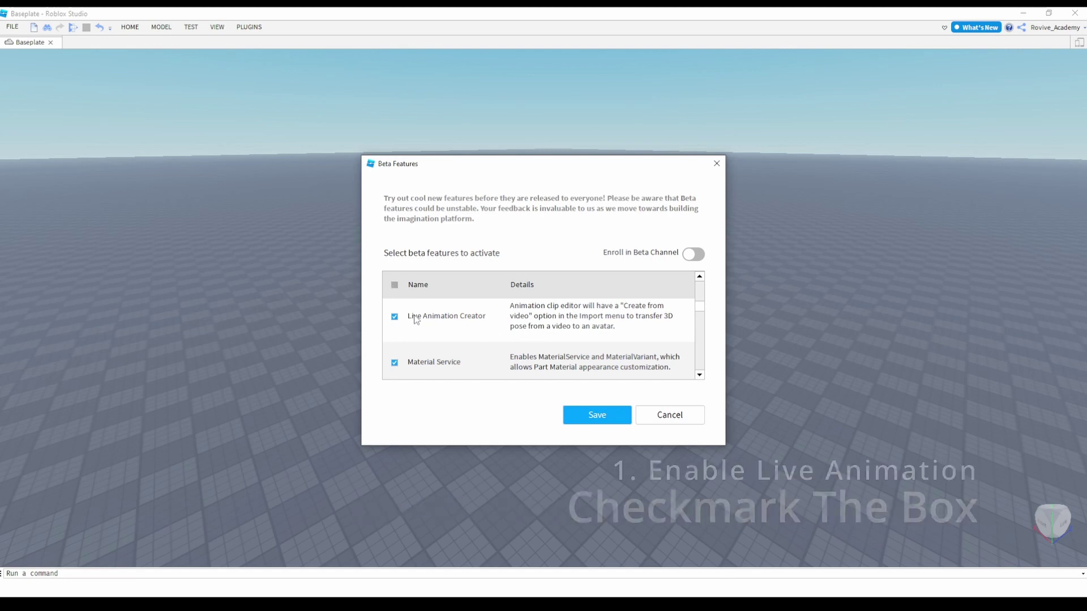
pyautogui.scroll(1, 397, 320)
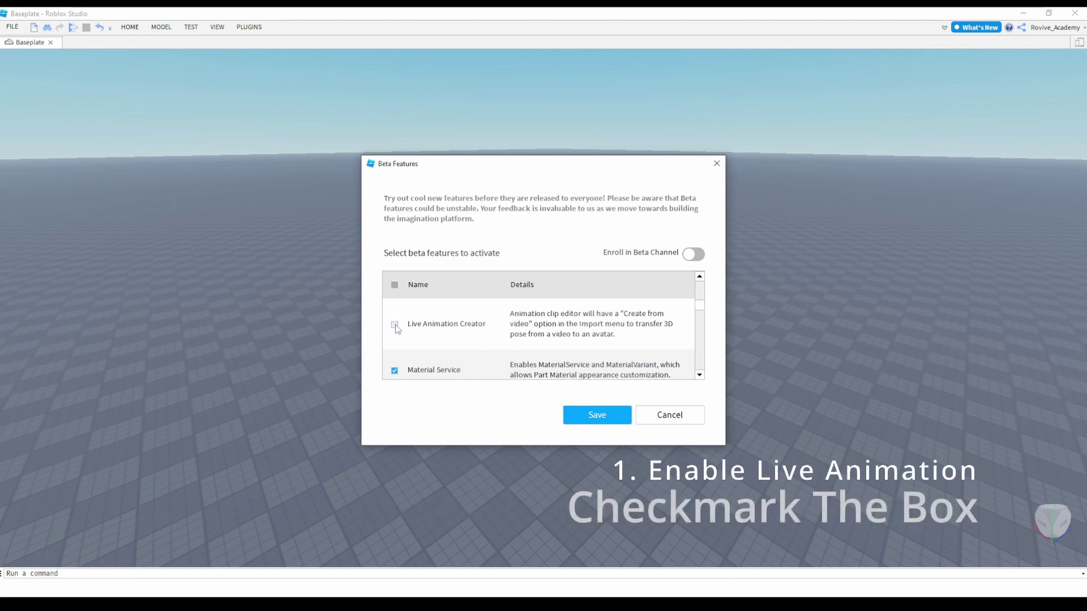
pyautogui.click(596, 415)
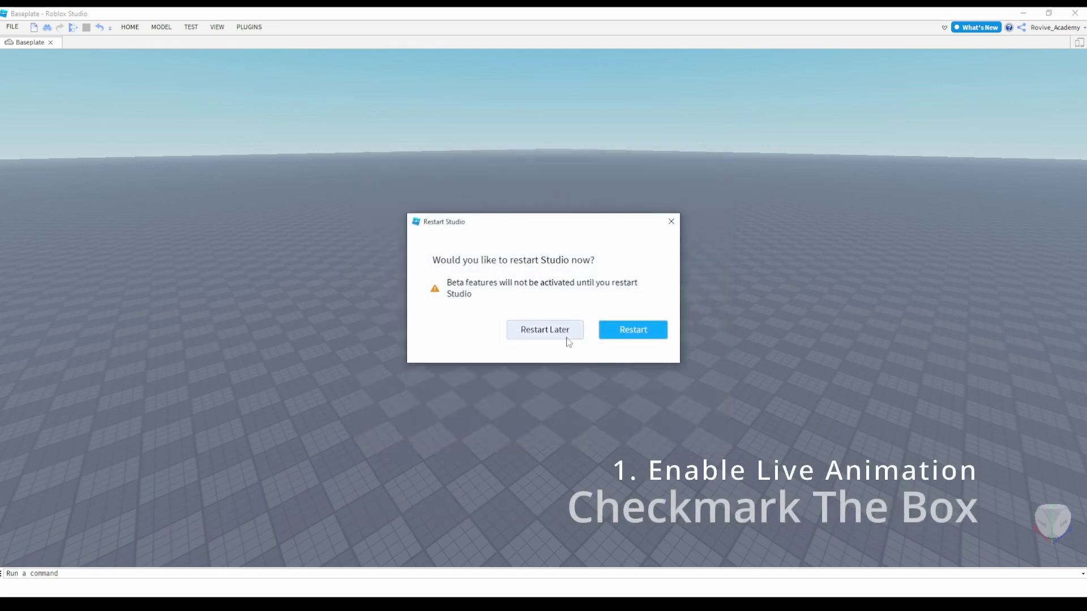
pyautogui.click(671, 221)
# Enable the Live Animation Creator beta feature, save it, and restart Studio without saving the changes to Baseplate
pyautogui.click(12, 27)
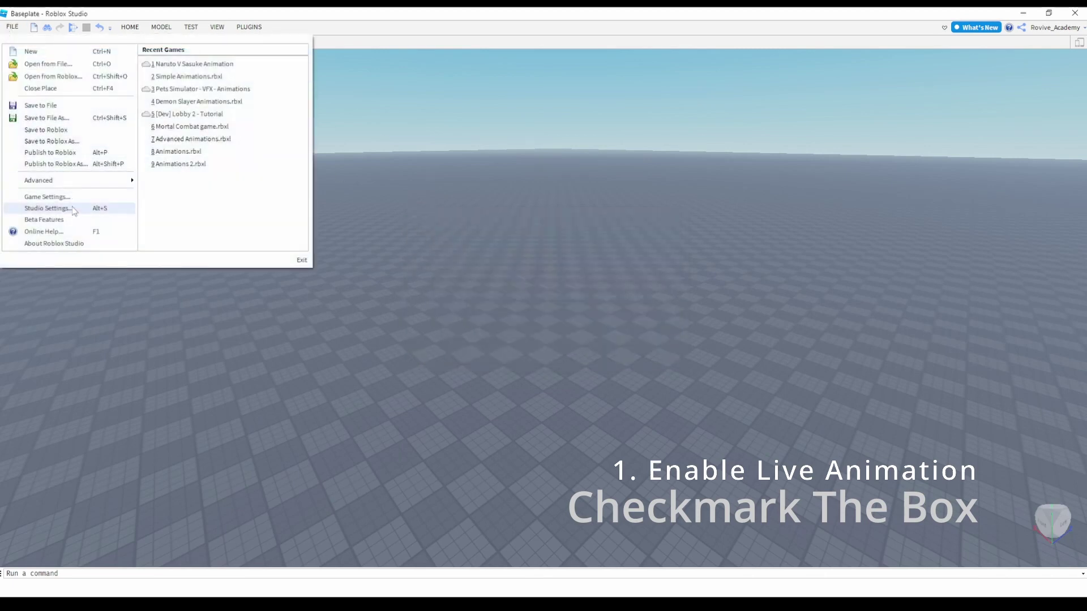
pyautogui.click(34, 225)
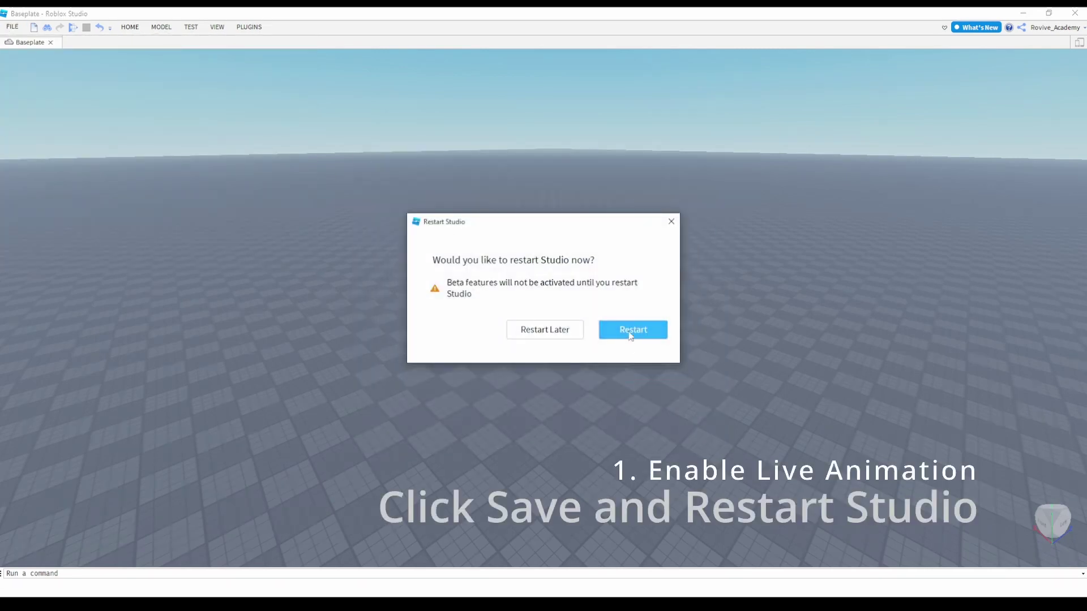
pyautogui.click(627, 330)
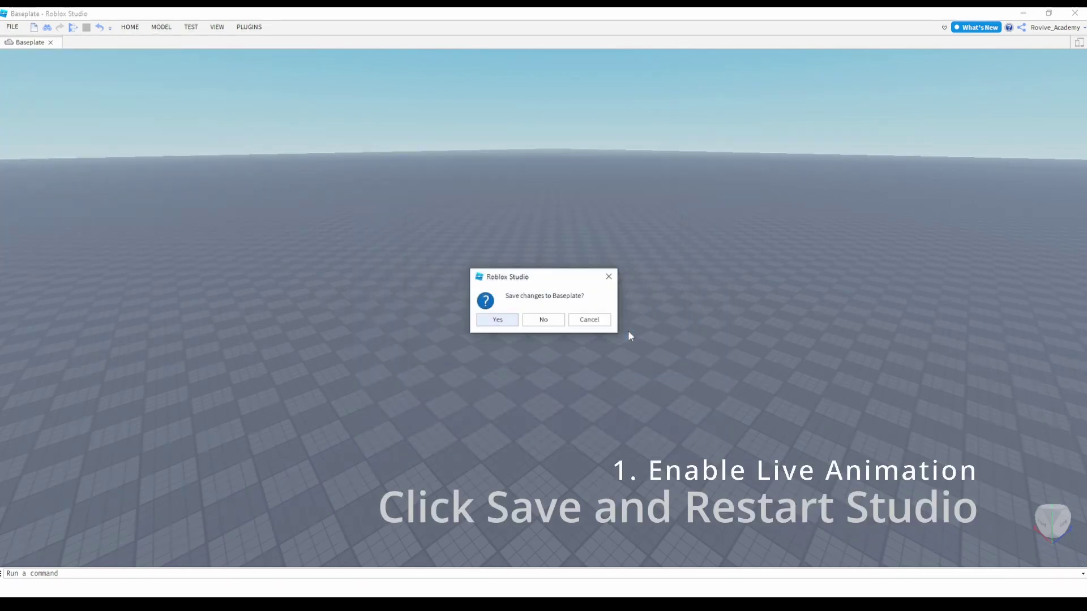
pyautogui.click(547, 325)
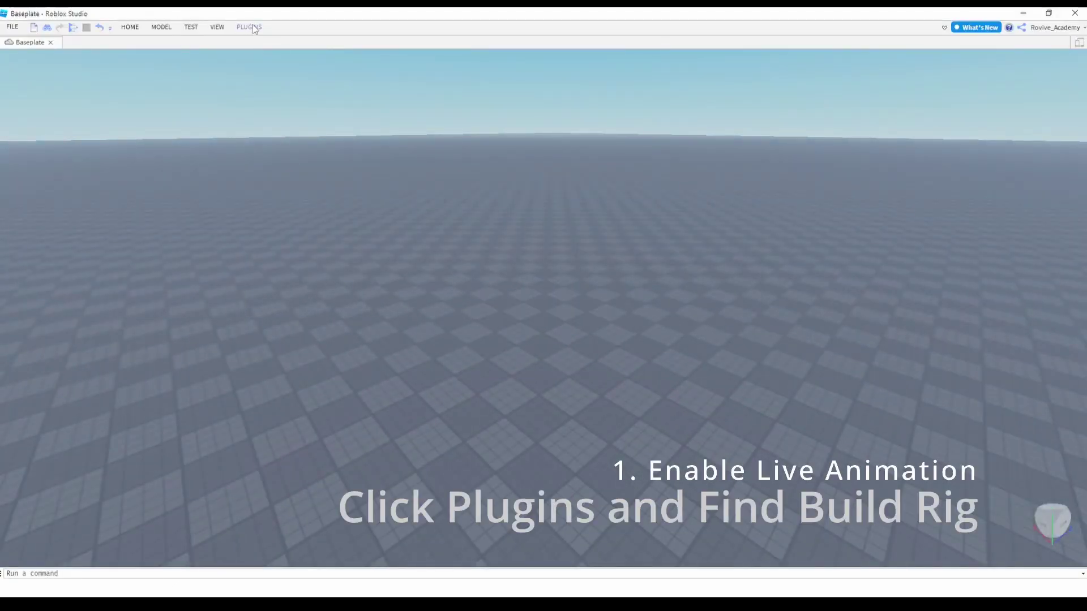
# Spawn an R15 dummy rig on the baseplate with Build Rig
pyautogui.click(249, 27)
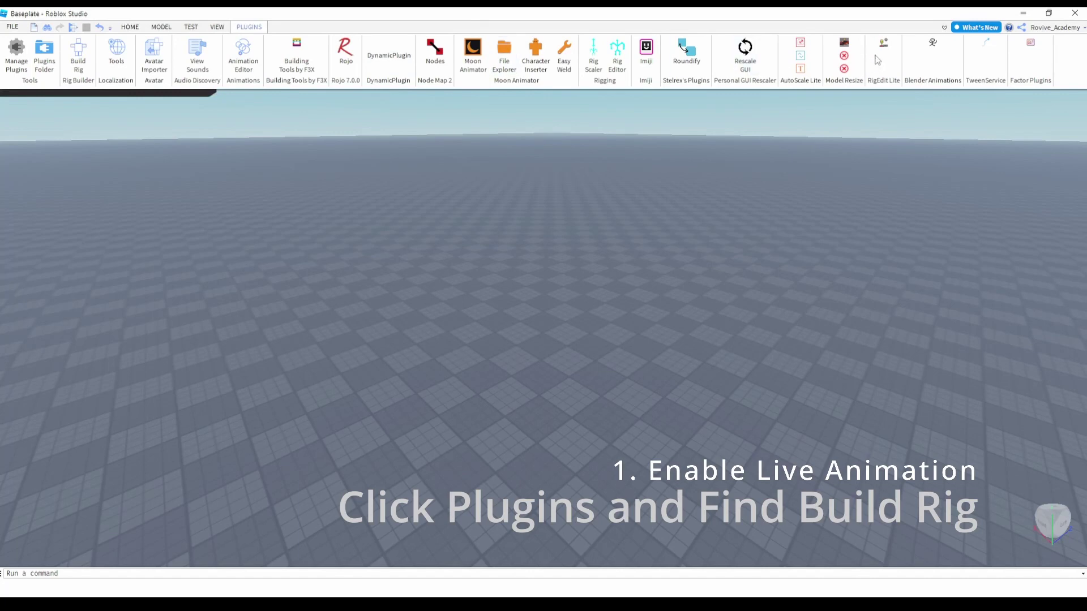
pyautogui.click(78, 64)
pyautogui.click(527, 321)
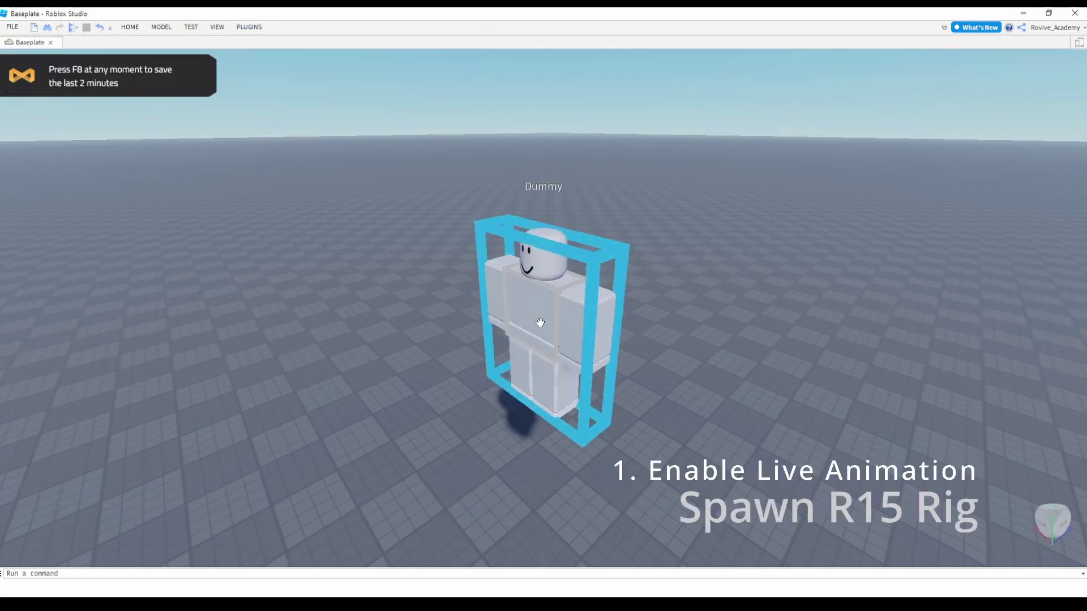
# Open the Animation Editor and create a new animation for the dummy rig
pyautogui.click(249, 28)
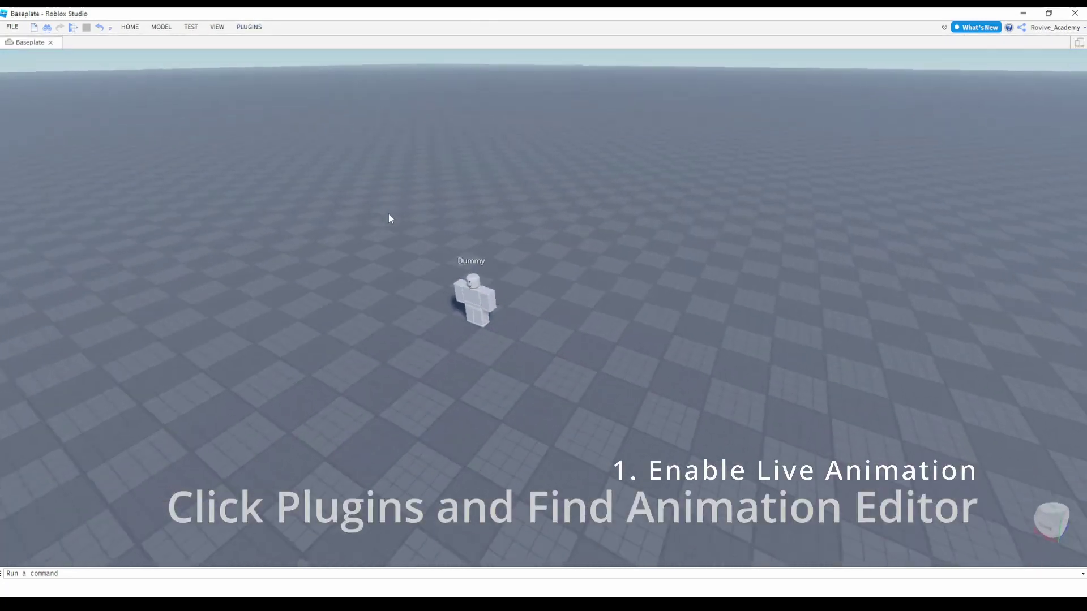
pyautogui.click(243, 29)
pyautogui.click(244, 55)
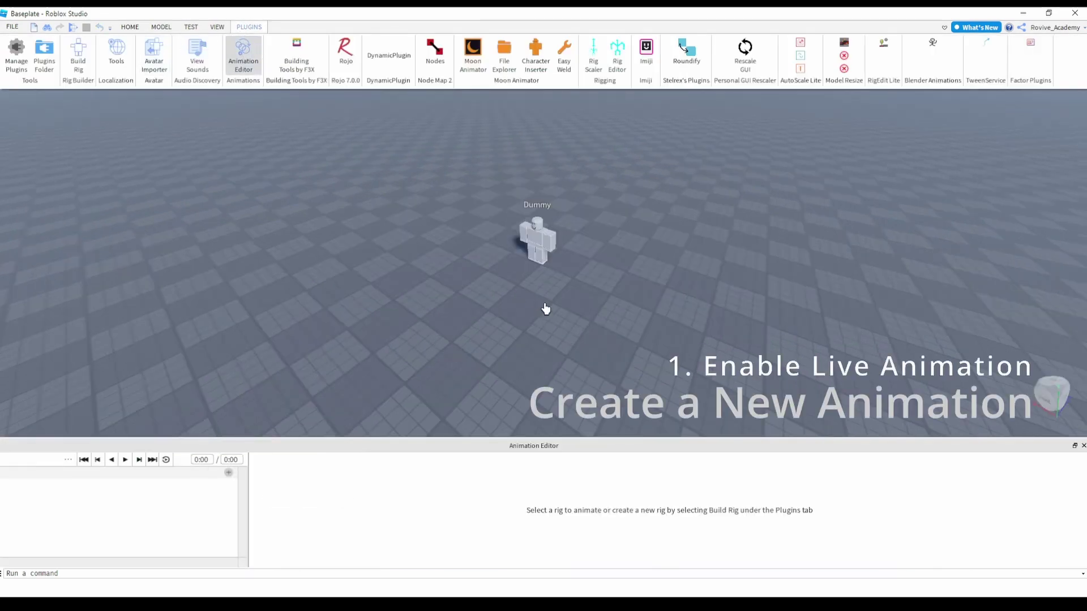
pyautogui.click(544, 242)
pyautogui.click(542, 541)
# Start importing a live animation from video into the dummy's new clip
pyautogui.click(67, 459)
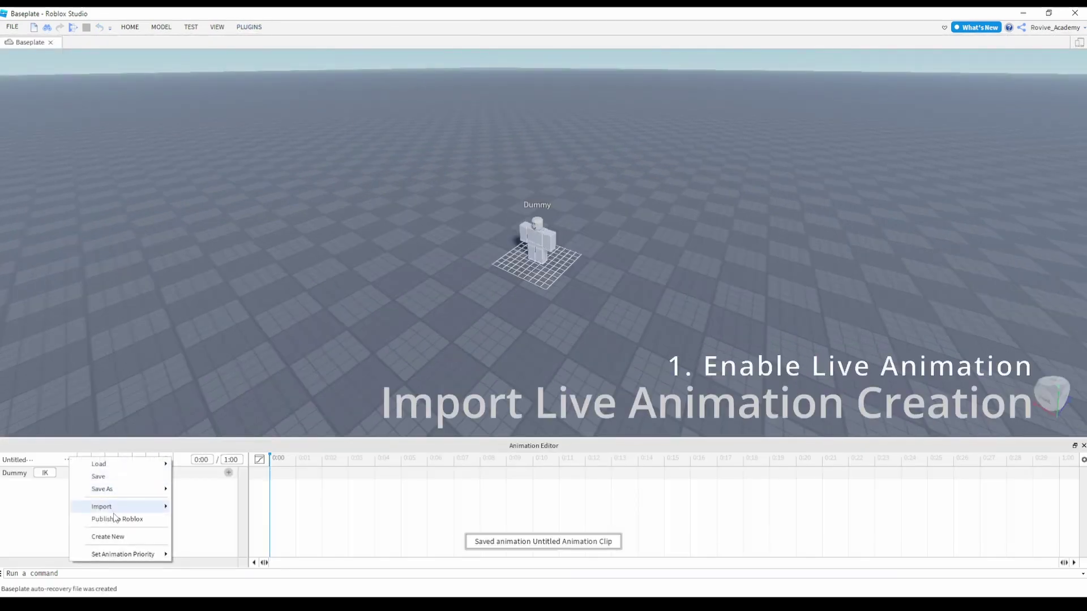
pyautogui.click(232, 532)
pyautogui.click(574, 531)
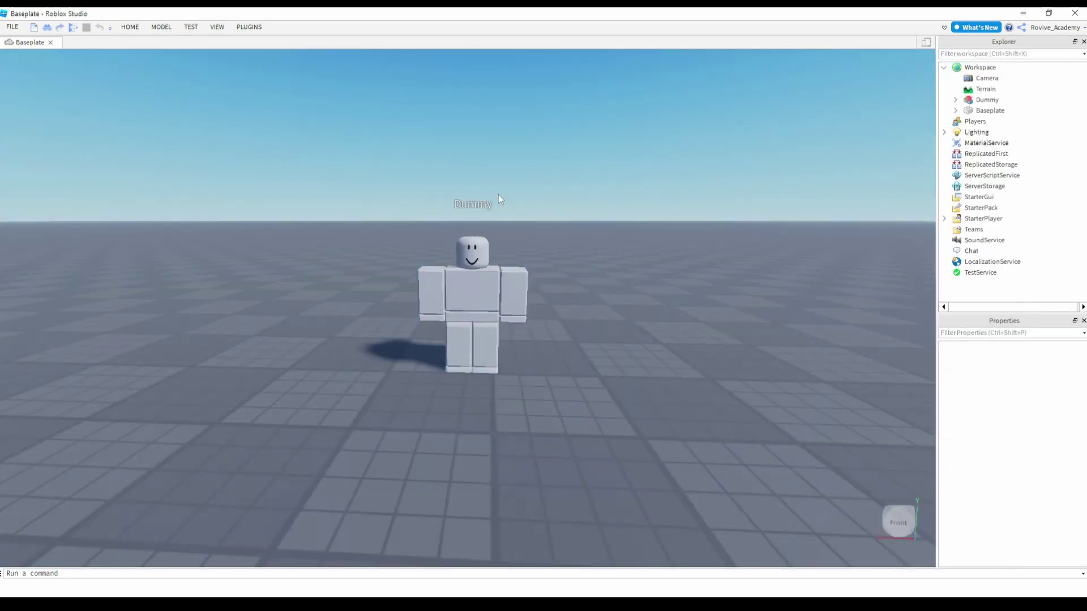
# Spawn an R6 block rig beside the R15 dummy and delete the new rig's head
pyautogui.click(252, 27)
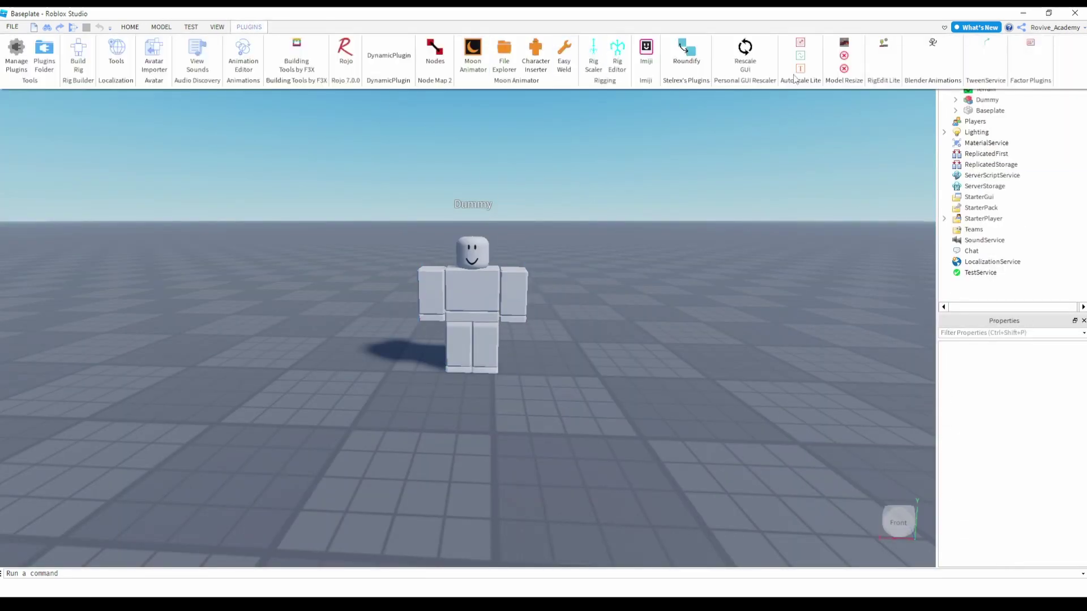
pyautogui.click(79, 54)
pyautogui.click(488, 252)
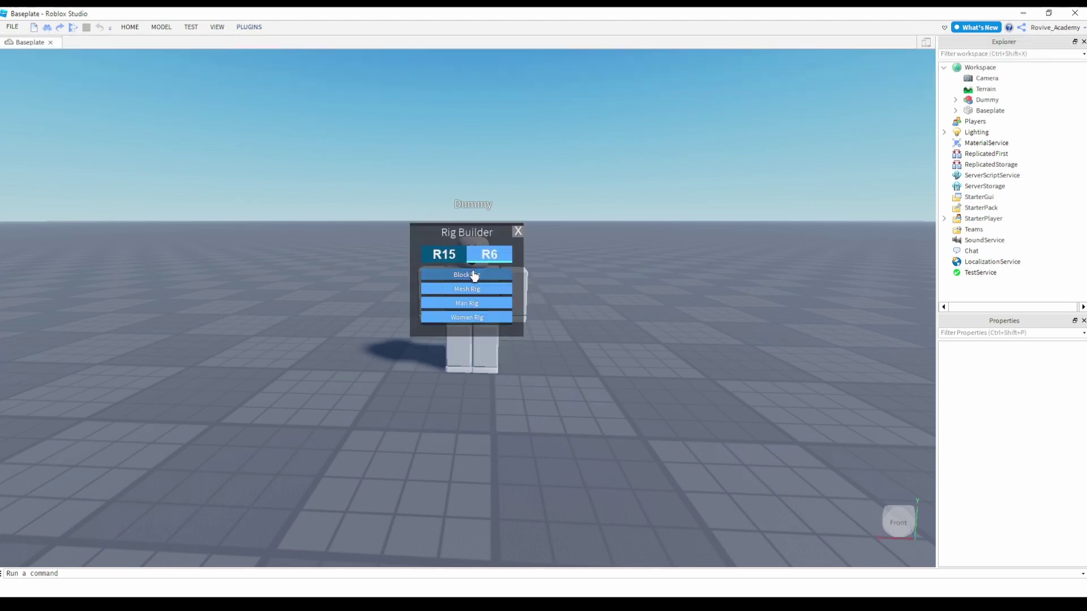
pyautogui.click(475, 274)
pyautogui.click(674, 449)
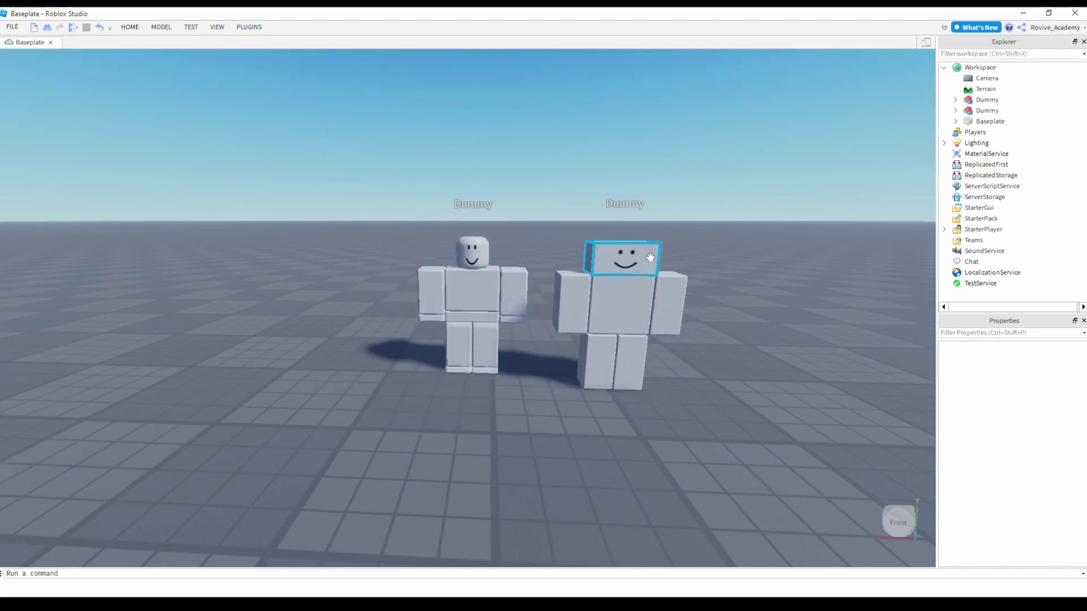
pyautogui.keyDown('alt'); pyautogui.click(654, 245); pyautogui.keyUp('alt')
pyautogui.press('Delete')
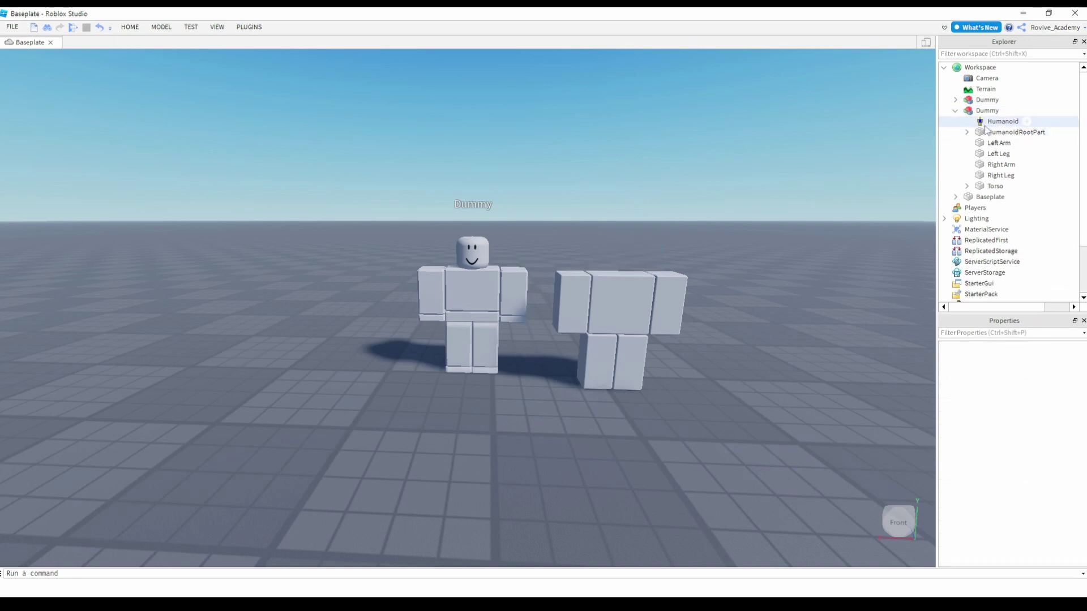
# Copy the R15 dummy's Origin Position, -11.204, 3, -7.445, to the headless R6 dummy so the two overlap
pyautogui.click(472, 289)
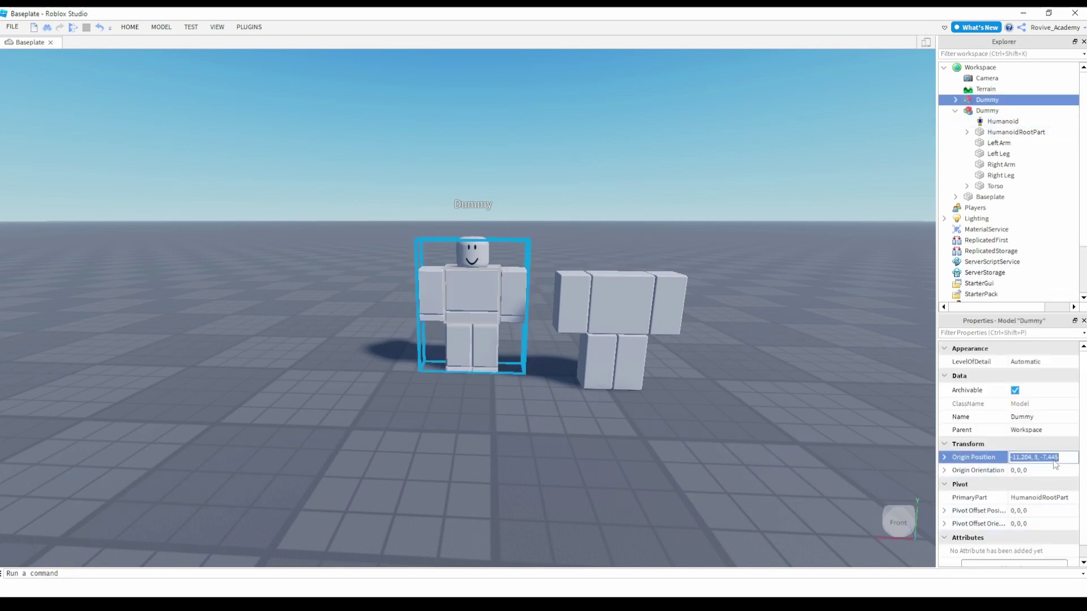
pyautogui.click(620, 309)
pyautogui.click(1057, 458)
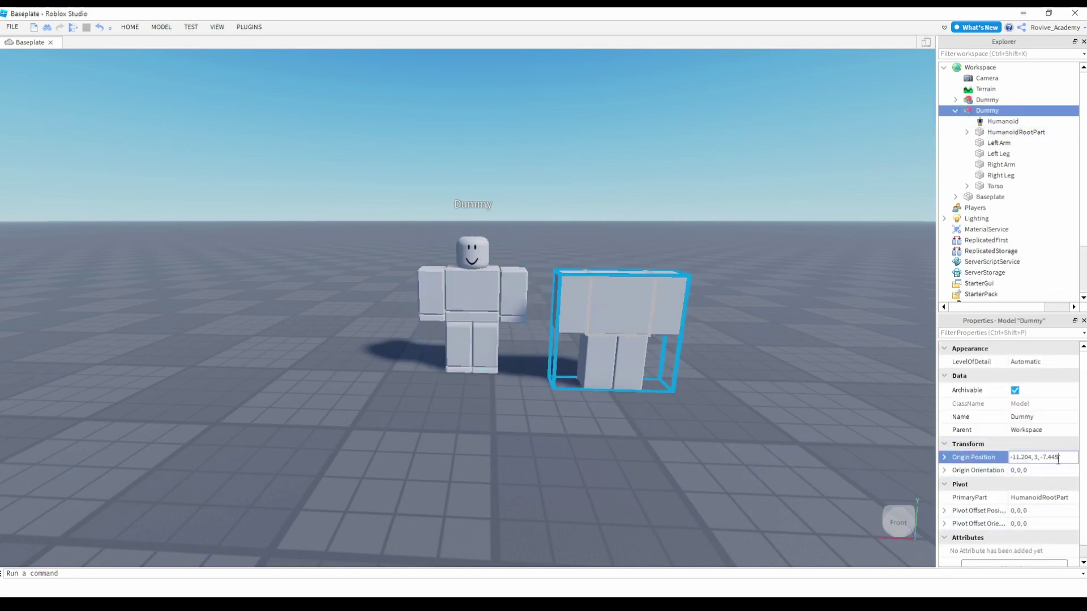
pyautogui.press('Return')
pyautogui.click(932, 334)
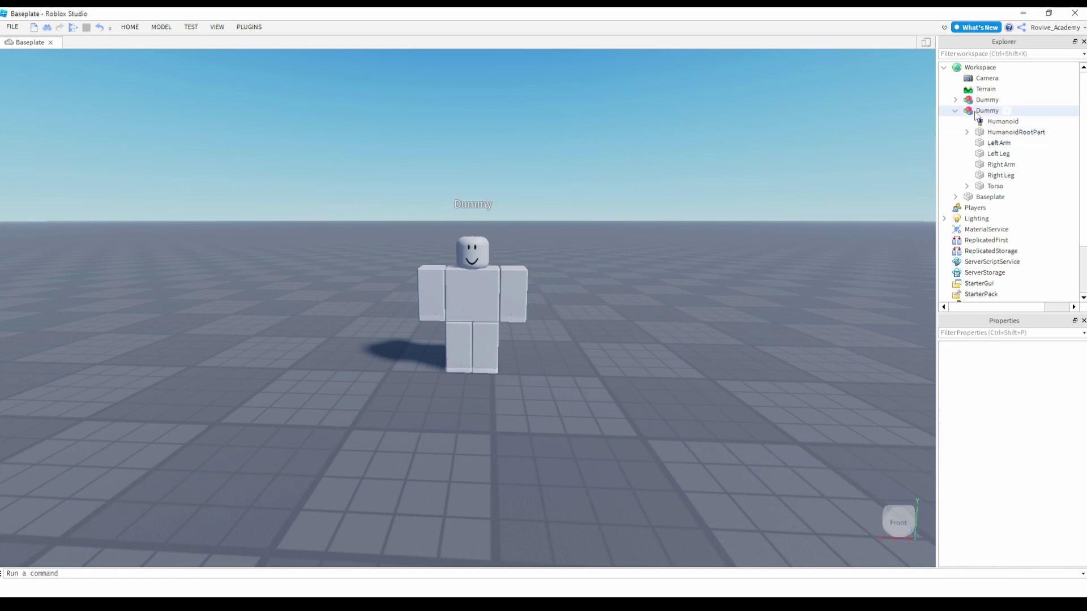
# Nest the R6 dummy inside the R15 dummy and delete the nested model's Humanoid and HumanoidRootPart
pyautogui.moveTo(974, 110); pyautogui.dragTo(985, 101)
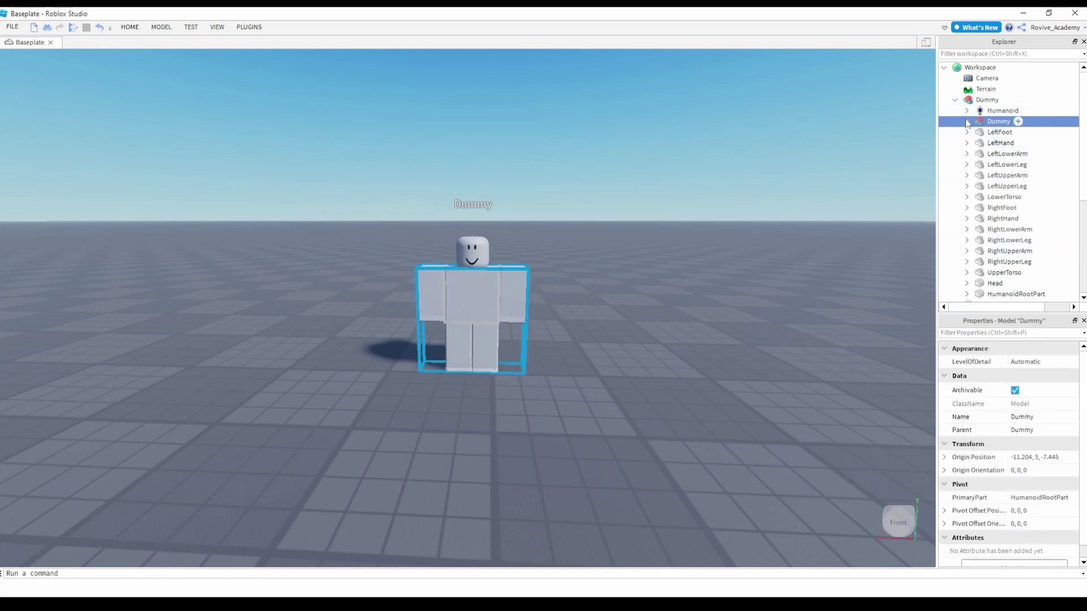
pyautogui.click(966, 121)
pyautogui.click(1003, 133)
pyautogui.press('Delete')
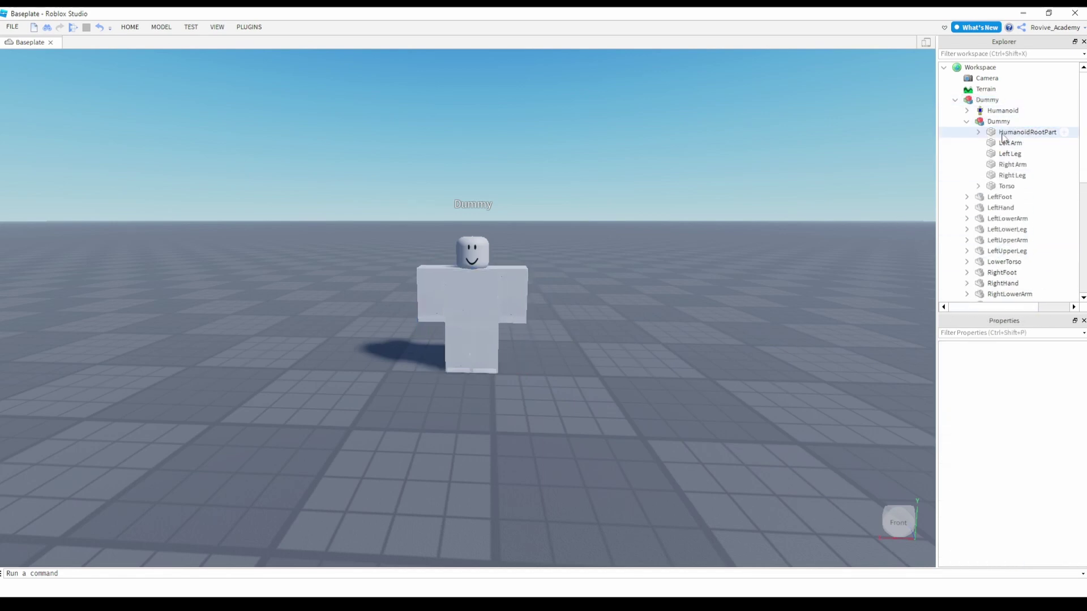
pyautogui.click(1013, 132)
pyautogui.press('Delete')
# Delete the Left Hip, Left Shoulder, Right Hip and Right Shoulder joints from the R6 Torso
pyautogui.click(977, 175)
pyautogui.click(1020, 186)
pyautogui.keyDown('shift'); pyautogui.click(1030, 218); pyautogui.keyUp('shift')
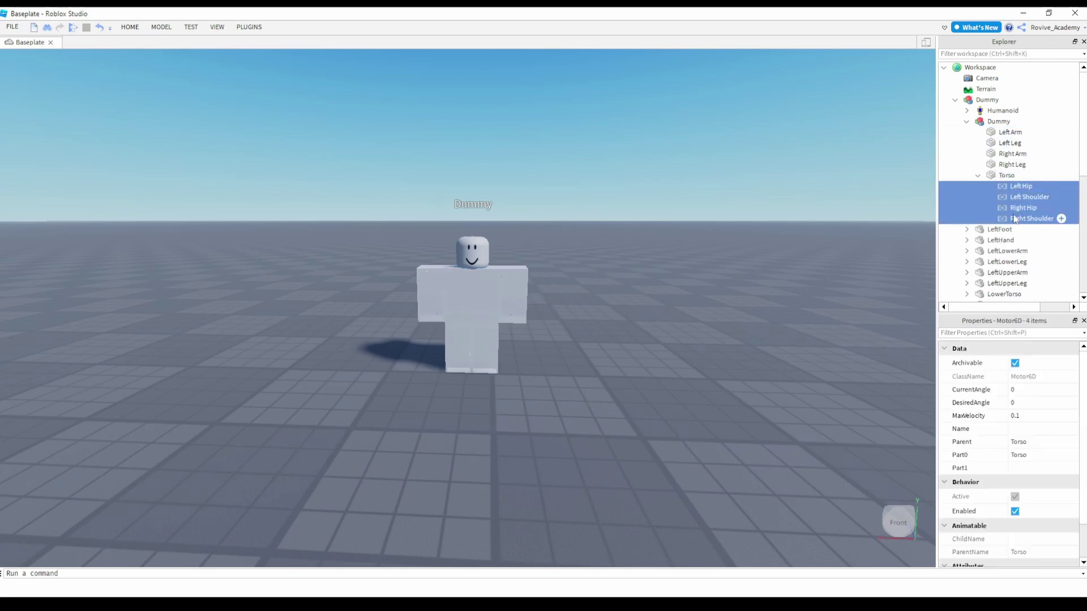
pyautogui.press('Delete')
# Ungroup the nested Dummy model so its R6 parts sit directly in the R15 dummy
pyautogui.click(984, 123)
pyautogui.rightClick(985, 123)
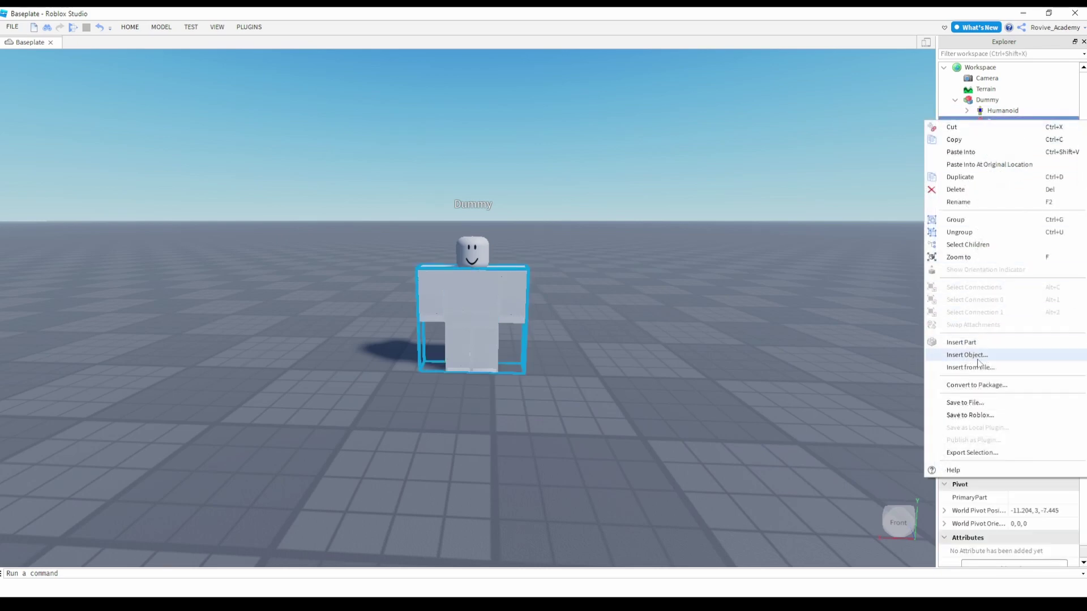
pyautogui.click(973, 232)
# Set Transparency to 1 on all R15 body parts from LeftFoot to HumanoidRootPart, excluding the Head
pyautogui.scroll(-1, 1043, 118)
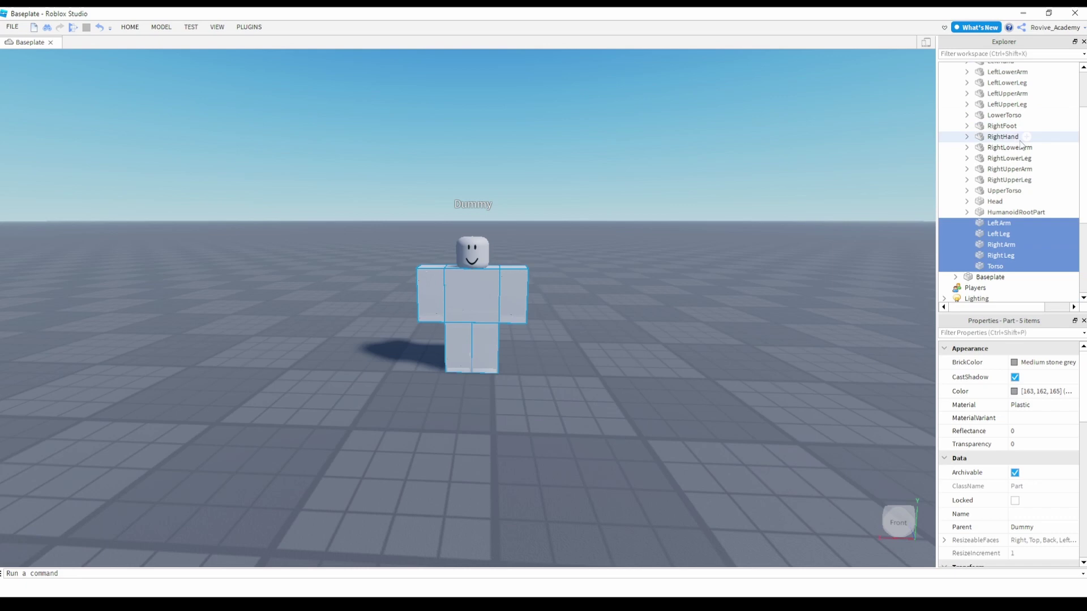
pyautogui.click(1000, 213)
pyautogui.scroll(2, 994, 171)
pyautogui.keyDown('shift'); pyautogui.click(991, 114); pyautogui.keyUp('shift')
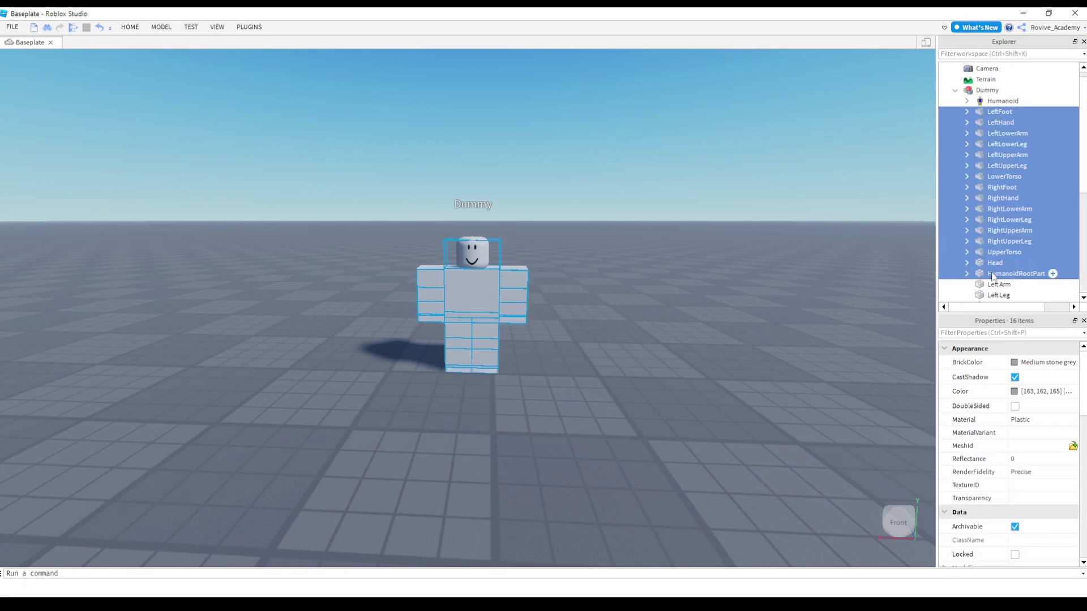
pyautogui.click(1038, 501)
pyautogui.write('1')
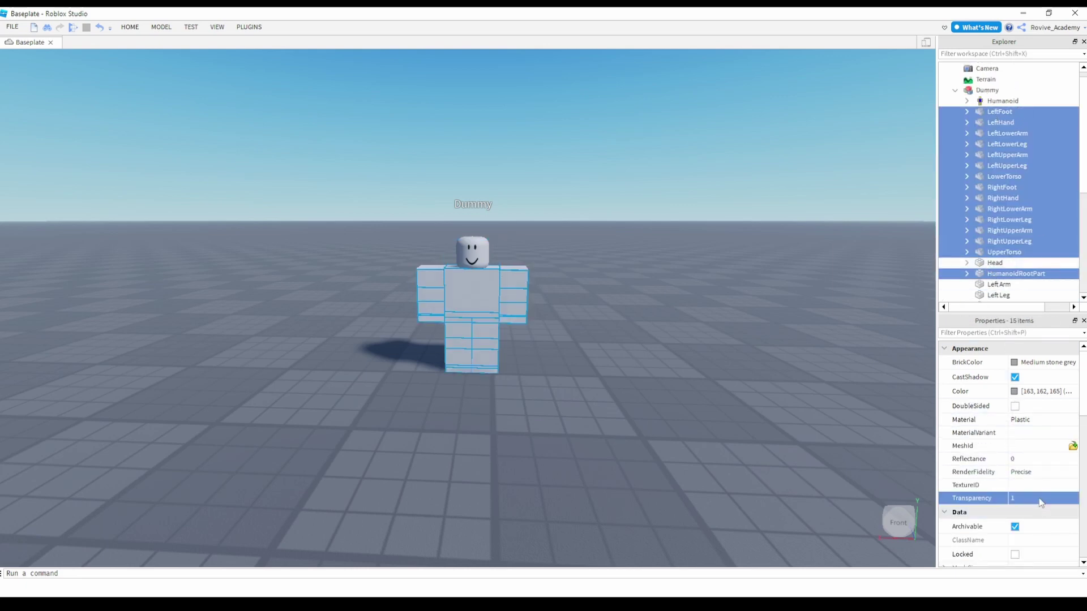
pyautogui.press('Return')
pyautogui.click(595, 378)
pyautogui.scroll(-1, 993, 131)
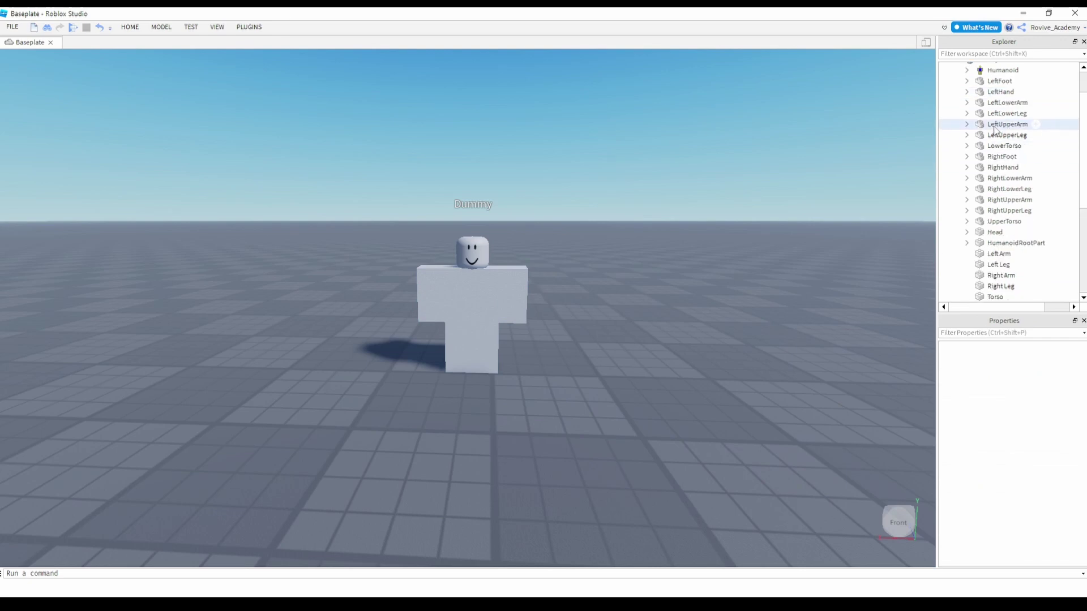
pyautogui.scroll(1, 992, 127)
pyautogui.click(955, 91)
pyautogui.click(707, 202)
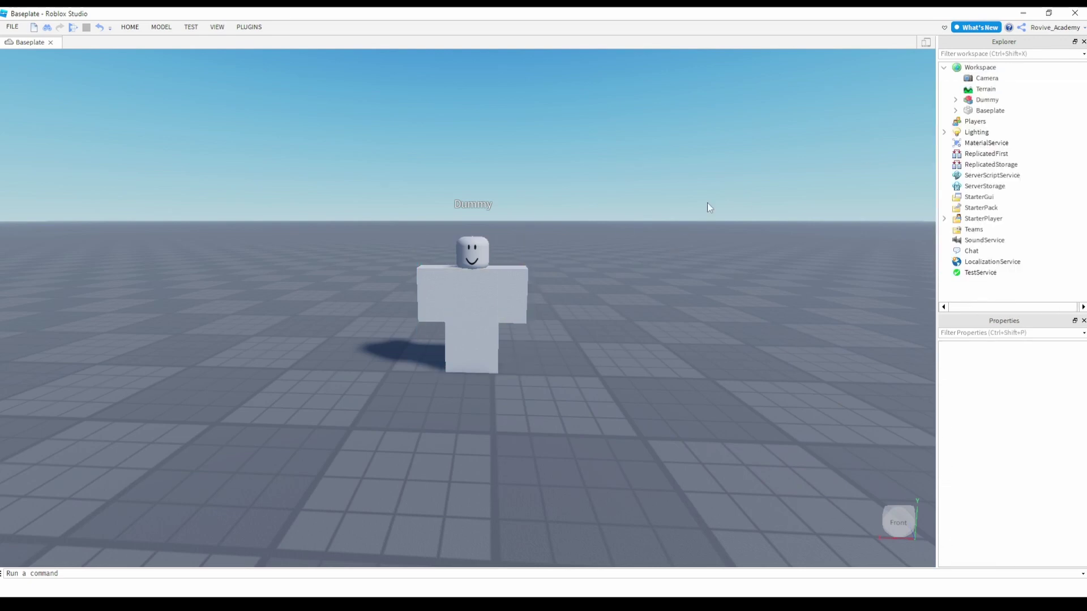
# Join the R6 Torso in place to the R15 UpperTorso with Easy Weld, using an animatable joint
pyautogui.click(955, 100)
pyautogui.scroll(-2, 988, 211)
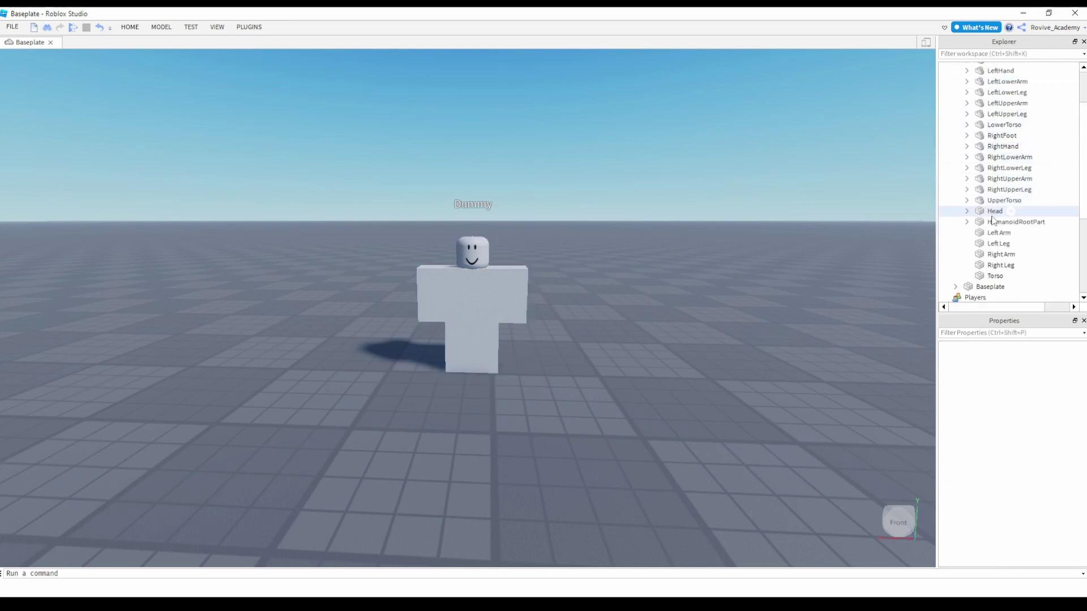
pyautogui.click(997, 202)
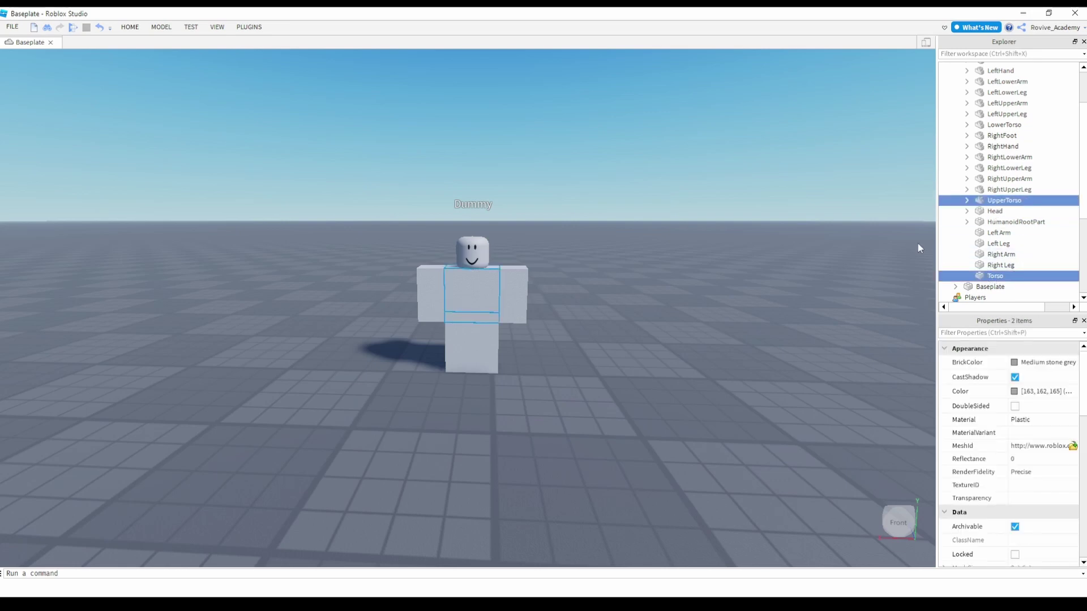
pyautogui.click(249, 26)
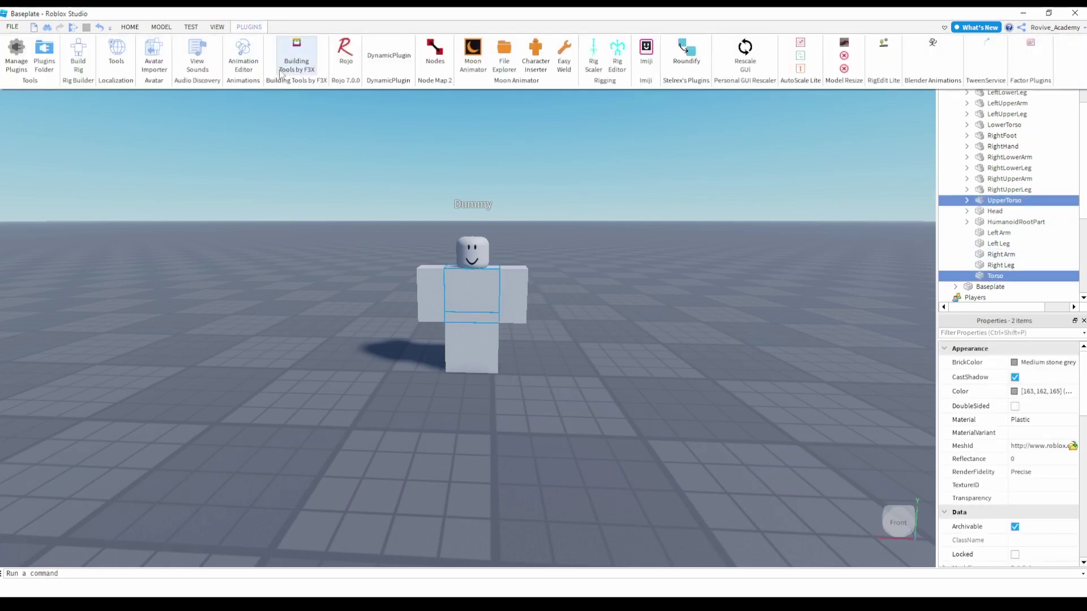
pyautogui.click(566, 62)
pyautogui.click(456, 286)
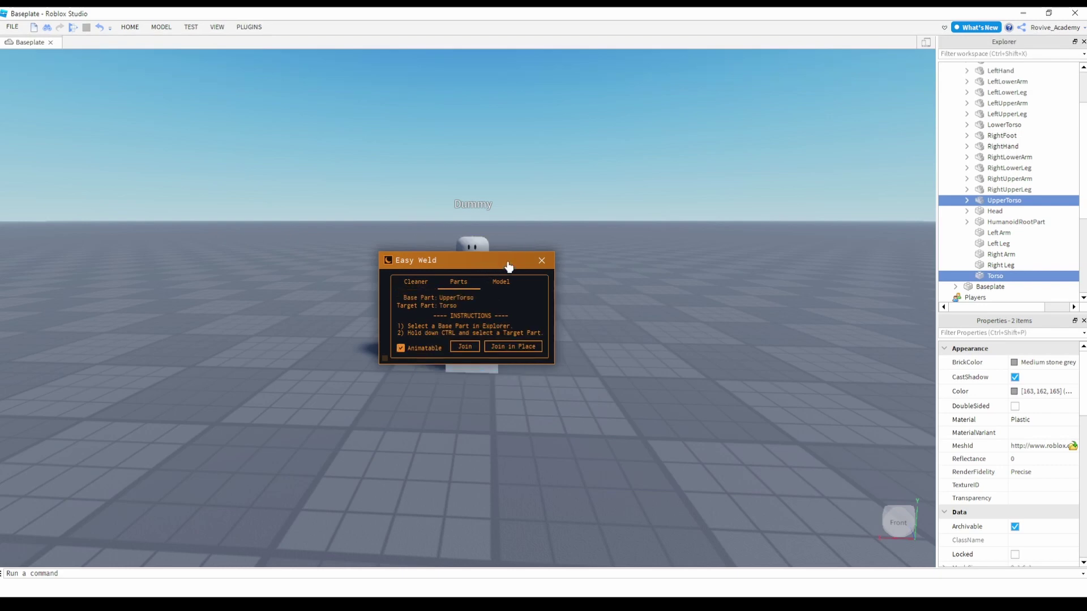
pyautogui.moveTo(523, 265); pyautogui.dragTo(765, 288)
pyautogui.click(766, 368)
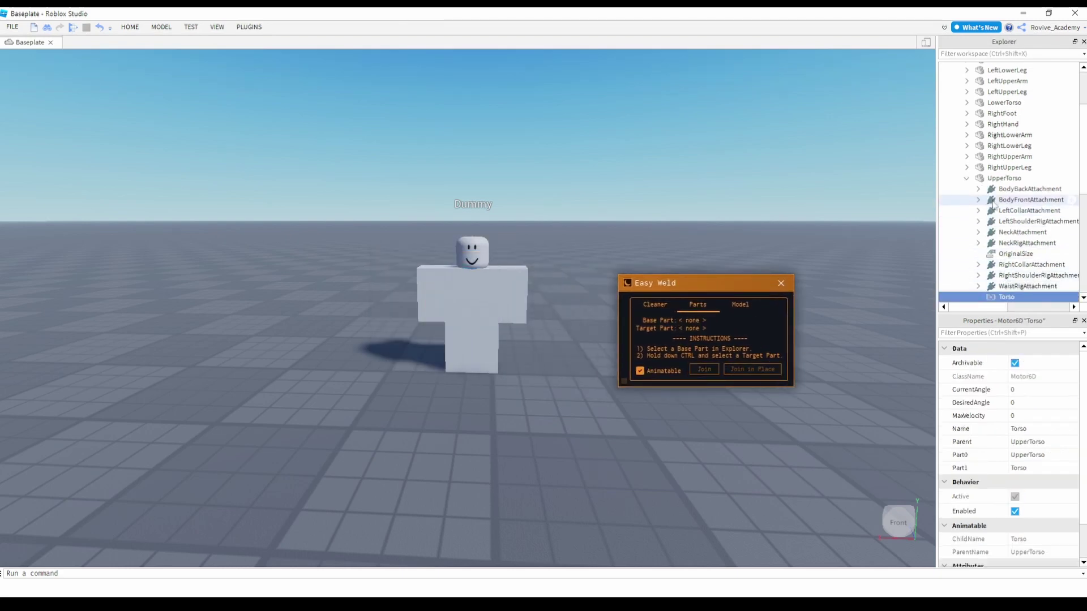
# Try joining the R6 Right Arm in place with RightUpperArm, using Right Arm as the base part
pyautogui.click(967, 178)
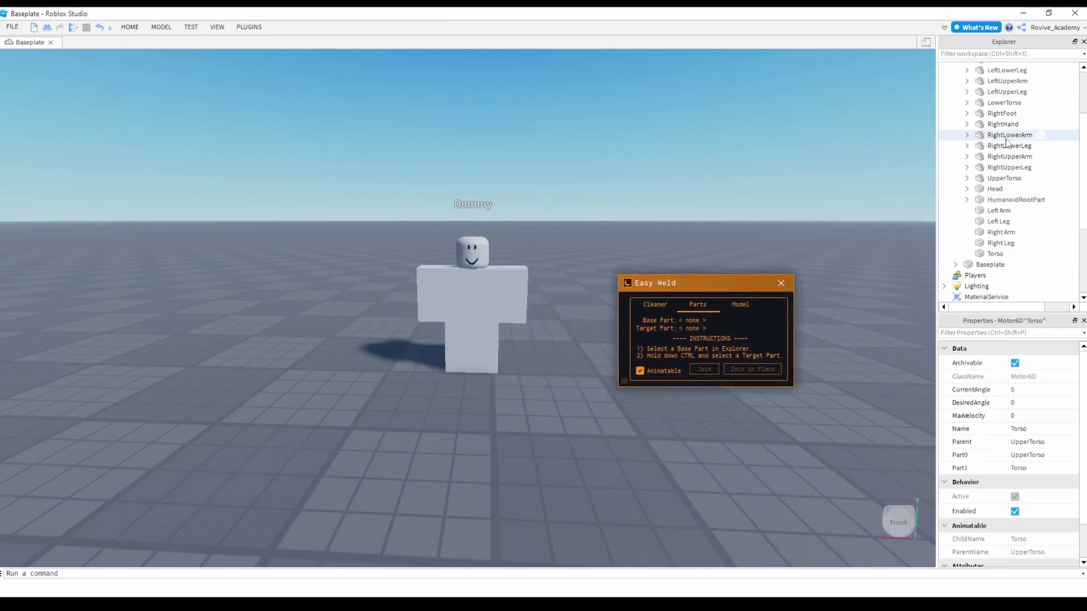
pyautogui.click(1009, 156)
pyautogui.click(1001, 232)
pyautogui.keyDown('ctrl'); pyautogui.click(1010, 157); pyautogui.keyUp('ctrl')
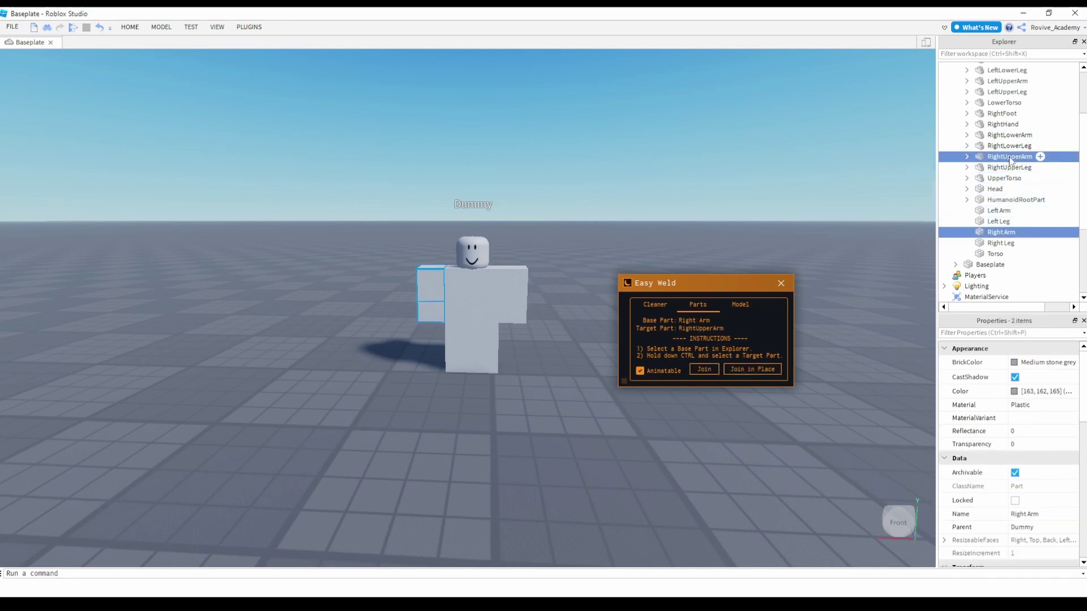
pyautogui.click(753, 369)
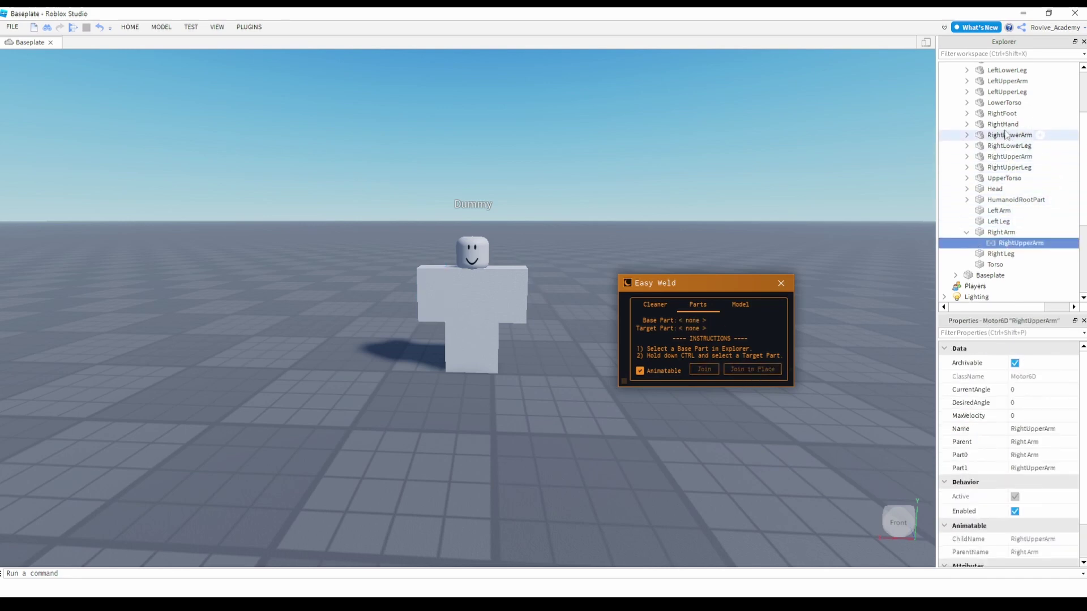
# Join the R6 Left Arm, Left Leg and Right Leg in place to LeftUpperArm, LeftUpperLeg and RightUpperLeg with animatable joints
pyautogui.click(1007, 81)
pyautogui.keyDown('ctrl'); pyautogui.click(1002, 211); pyautogui.keyUp('ctrl')
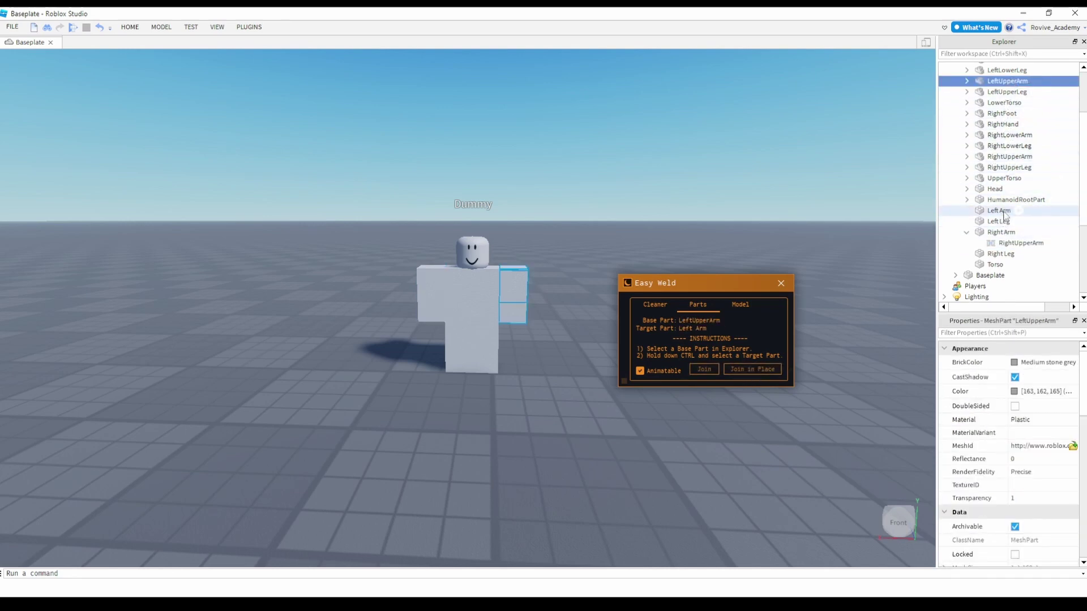
pyautogui.click(753, 369)
pyautogui.click(966, 80)
pyautogui.click(1009, 167)
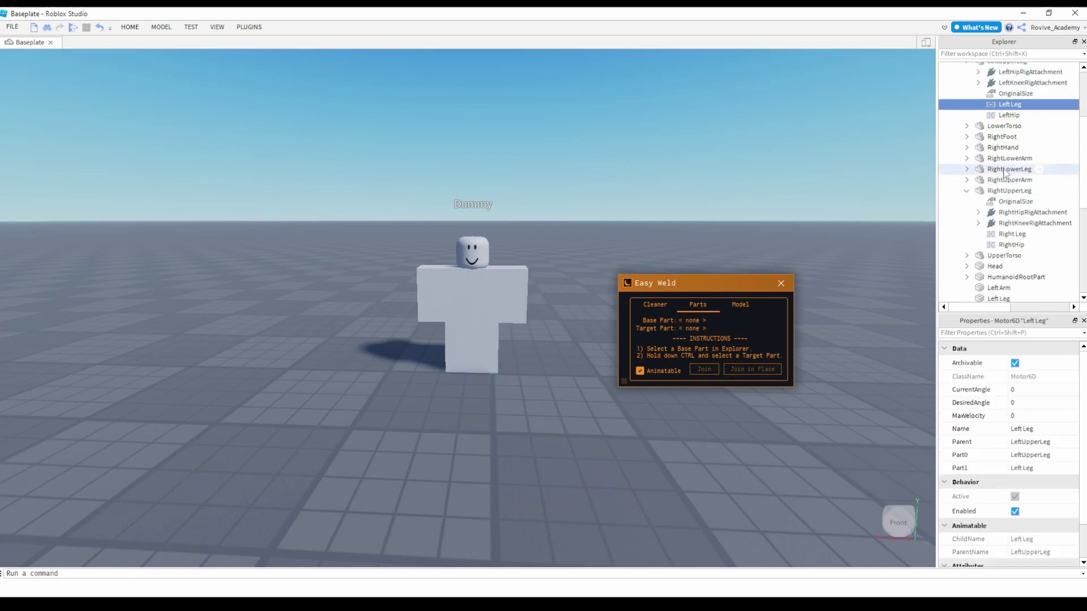
# Join the R6 Right Arm in place to RightUpperArm, using RightUpperArm as the base part, and close Easy Weld
pyautogui.scroll(1, 994, 238)
pyautogui.click(1009, 156)
pyautogui.keyDown('ctrl'); pyautogui.click(1000, 232); pyautogui.keyUp('ctrl')
pyautogui.click(752, 369)
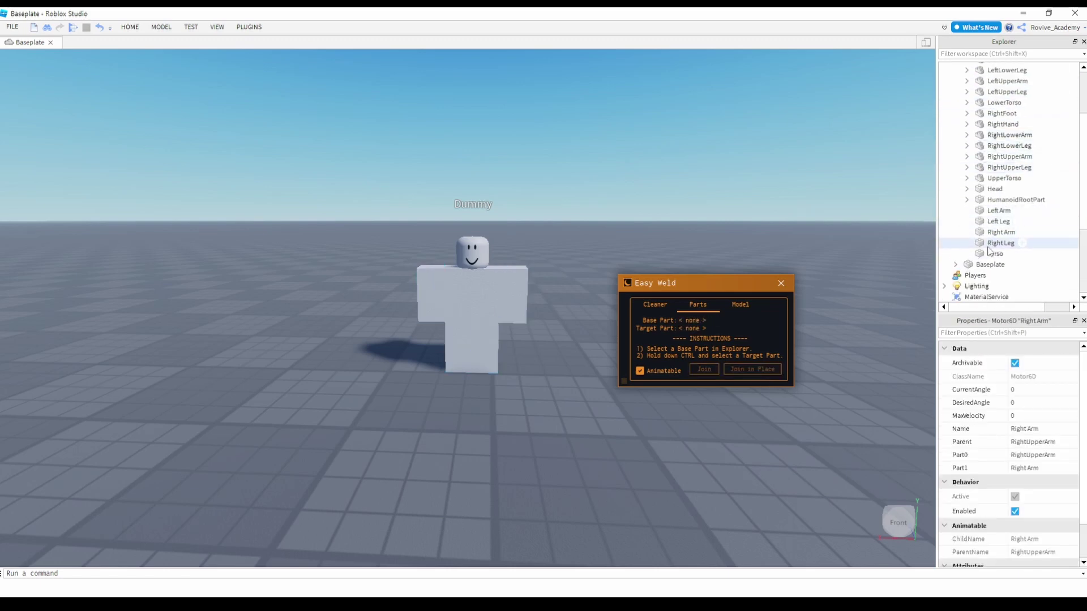
pyautogui.click(780, 283)
# Load the Dummy into the Animation Editor and play its imported animation clip
pyautogui.click(249, 27)
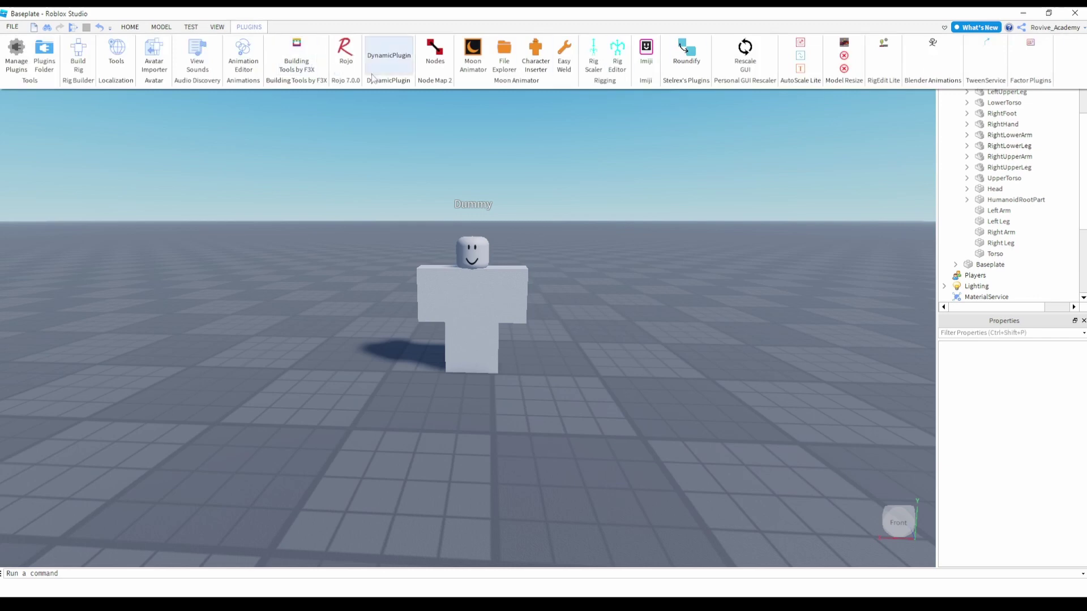
pyautogui.click(243, 56)
pyautogui.click(595, 247)
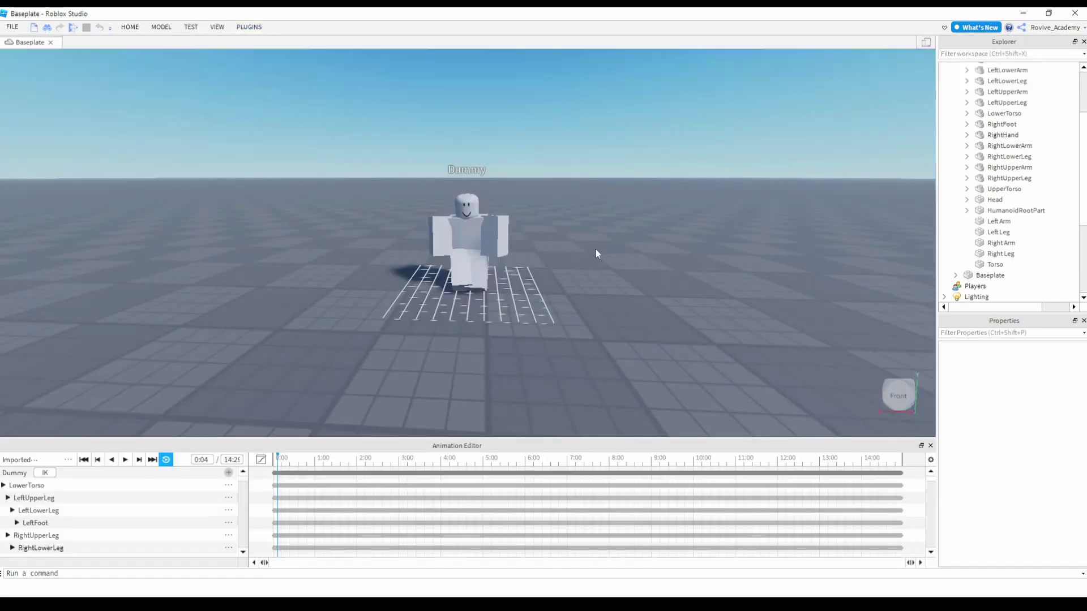
pyautogui.press('space')
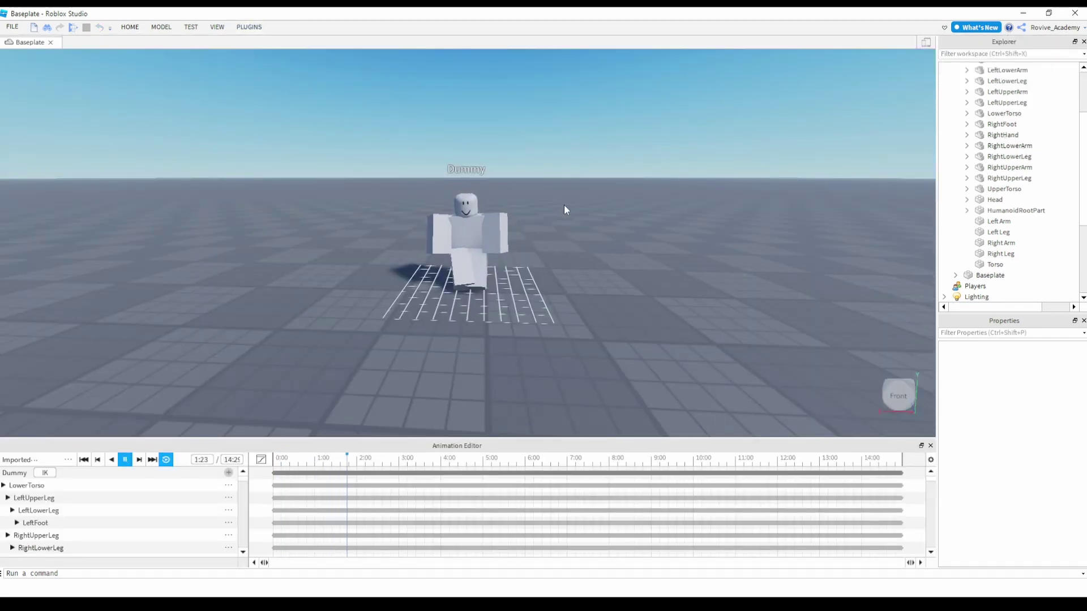
pyautogui.scroll(3, 564, 205)
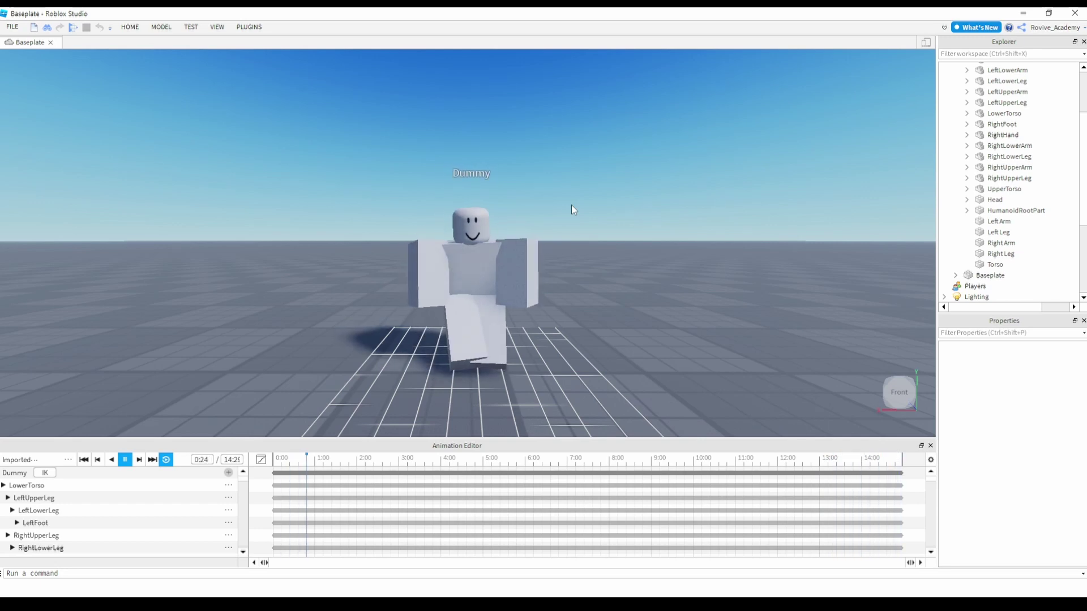
# Publish the imported animation to Roblox with the title Test 3 and close the Animation Editor
pyautogui.click(68, 460)
pyautogui.moveTo(113, 510)
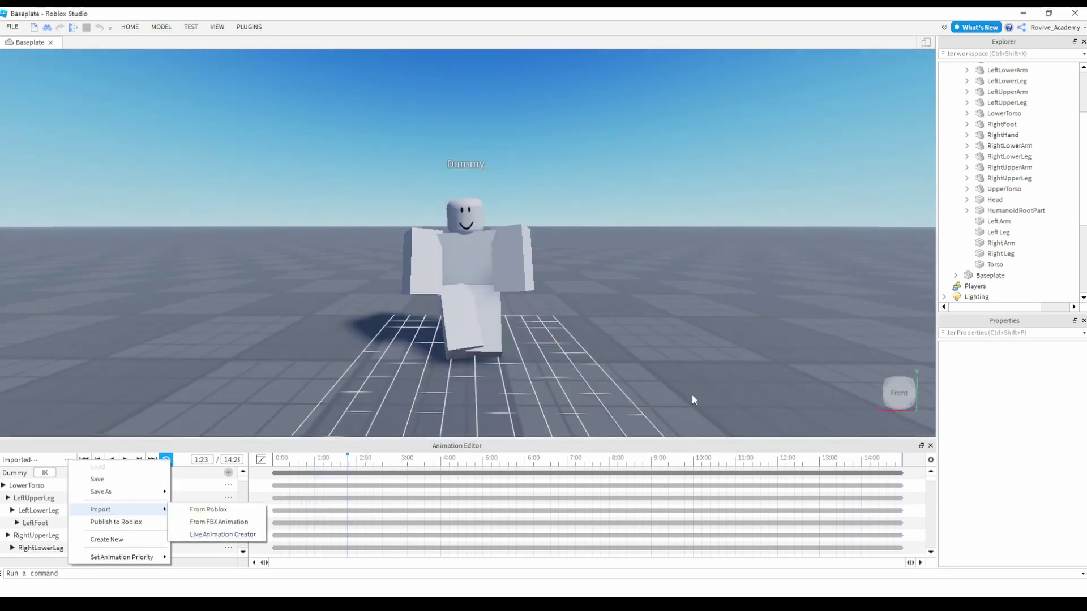
pyautogui.click(142, 524)
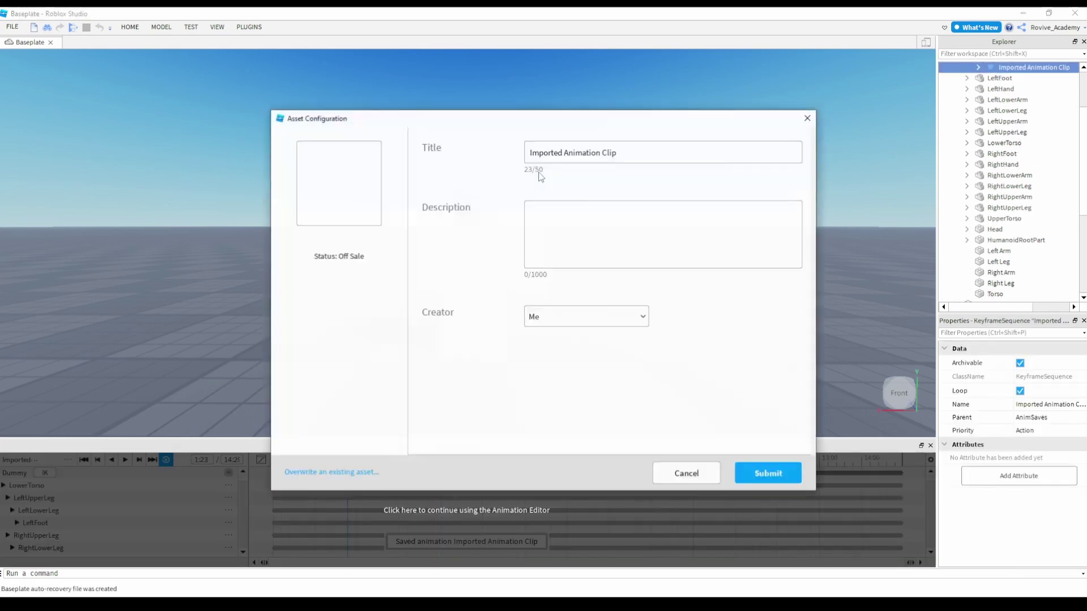
pyautogui.click(745, 480)
pyautogui.click(807, 118)
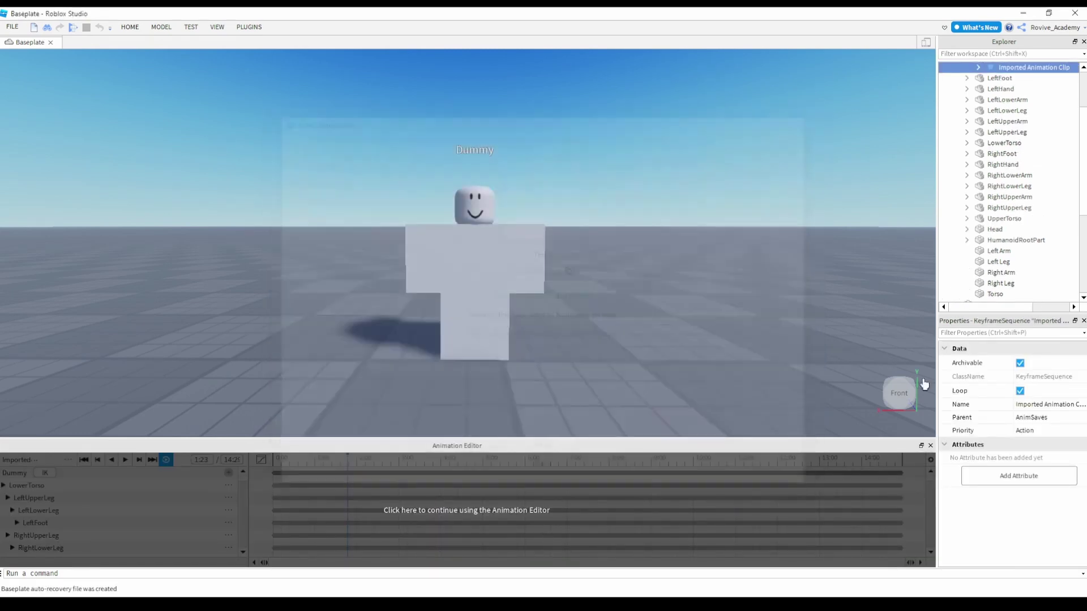
pyautogui.click(930, 445)
pyautogui.scroll(-5, 708, 298)
# Create and open a Moon Animator animation file named Test 3, and add the Dummy rig to it
pyautogui.click(249, 27)
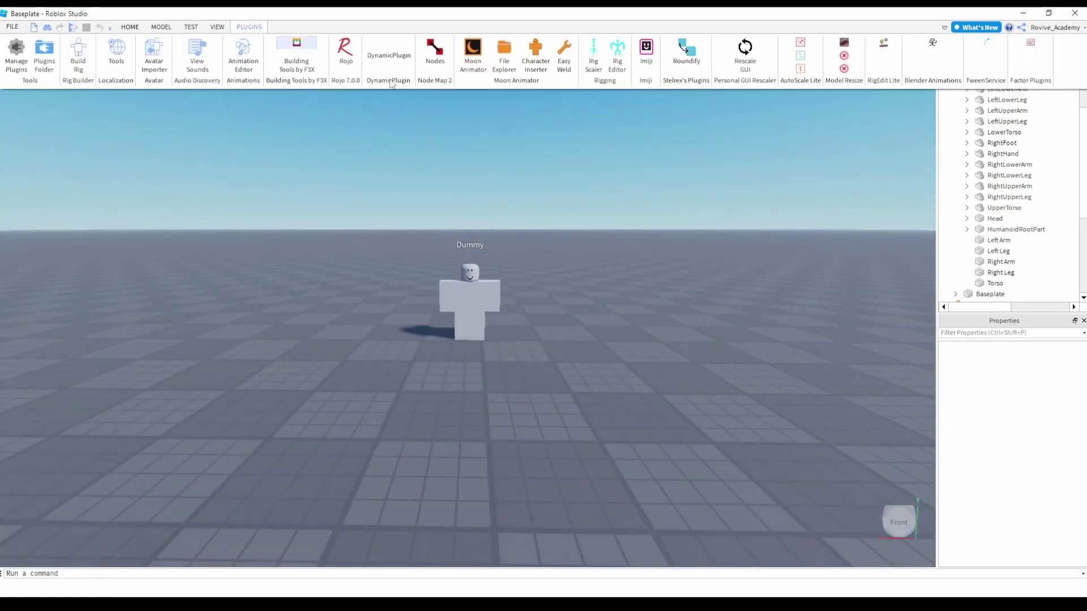
pyautogui.click(503, 57)
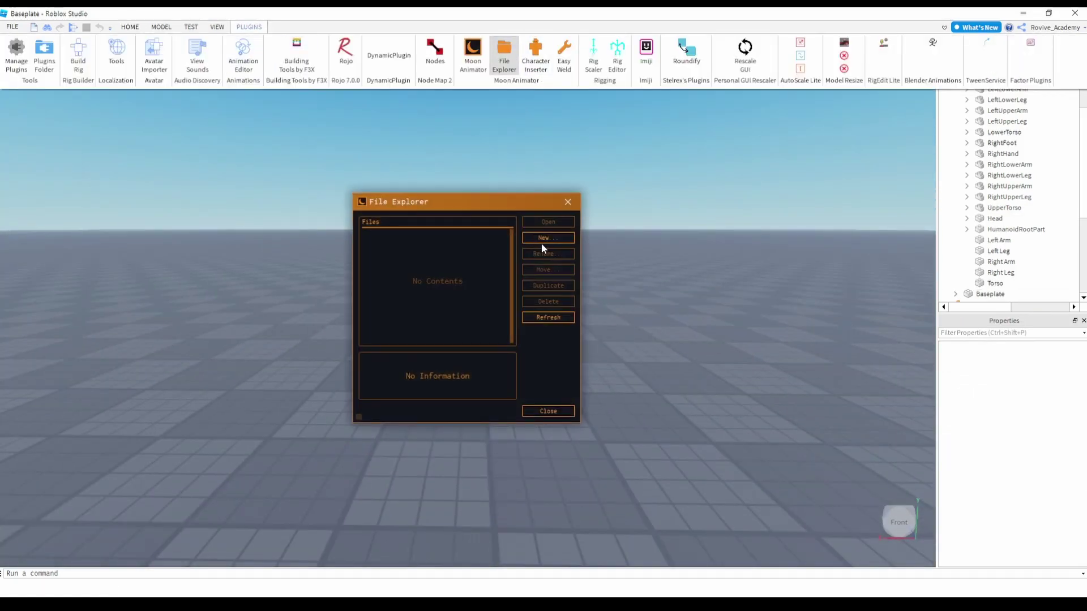
pyautogui.click(542, 238)
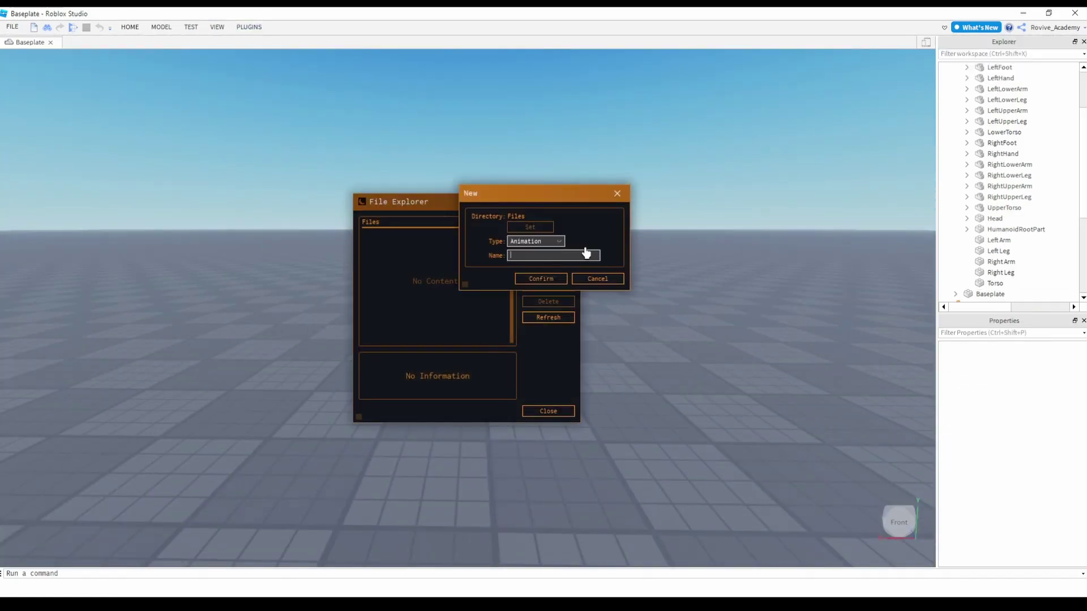
pyautogui.click(541, 278)
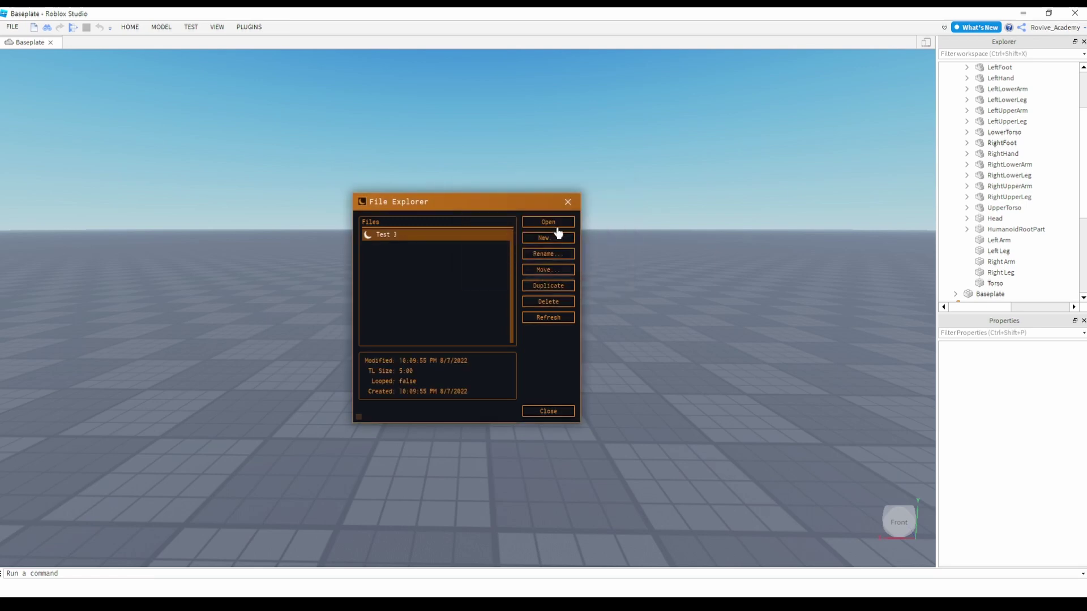
pyautogui.click(569, 201)
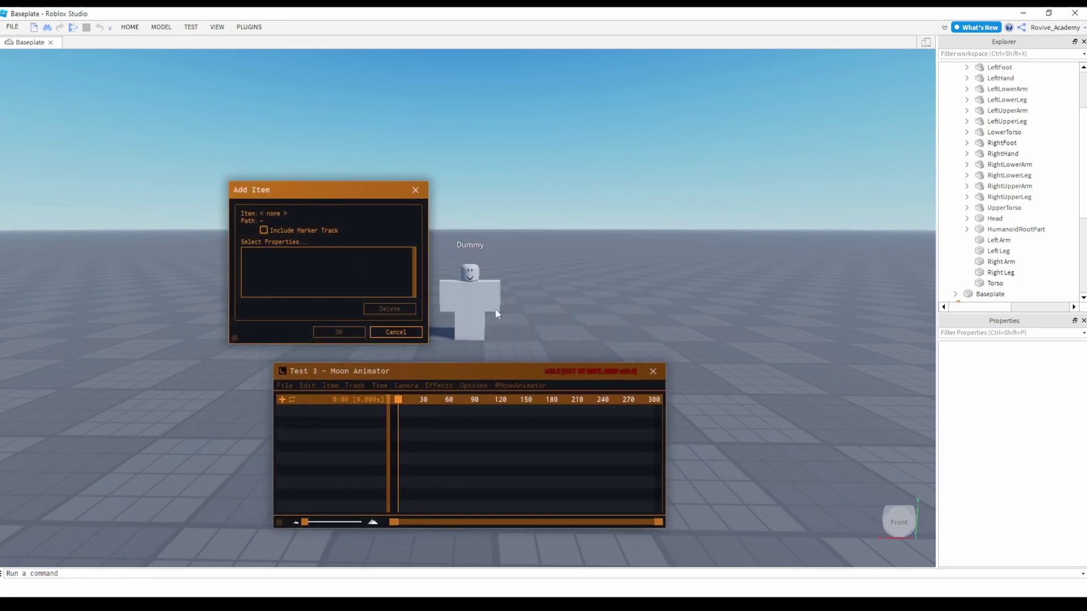
pyautogui.click(496, 313)
pyautogui.click(345, 333)
# Import the published Test 3 animation onto the Dummy rig, replacing the keyframes in the rig
pyautogui.click(330, 385)
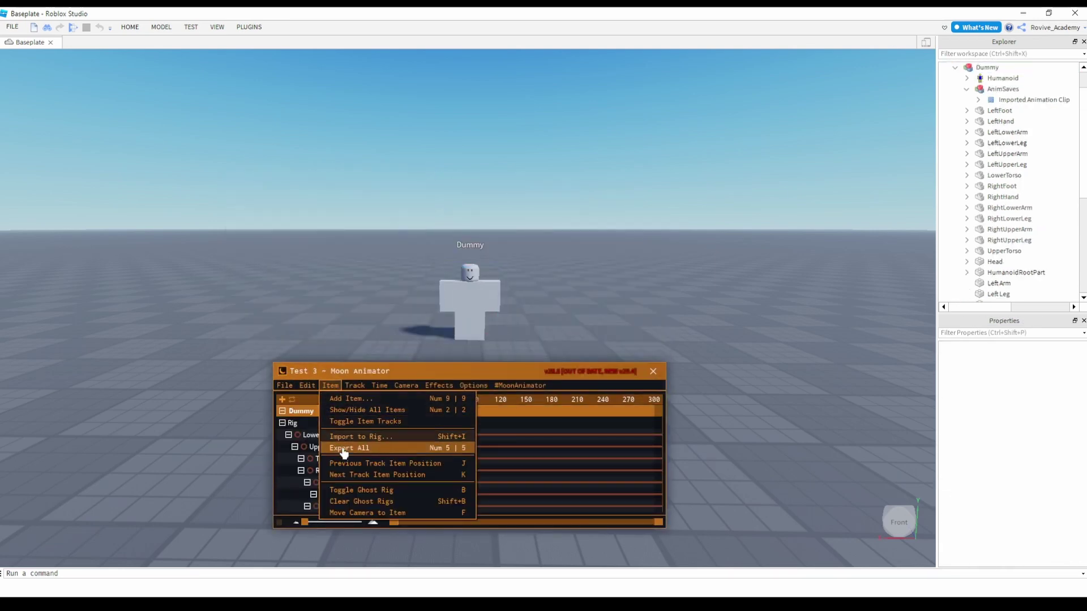
pyautogui.click(351, 437)
pyautogui.click(348, 394)
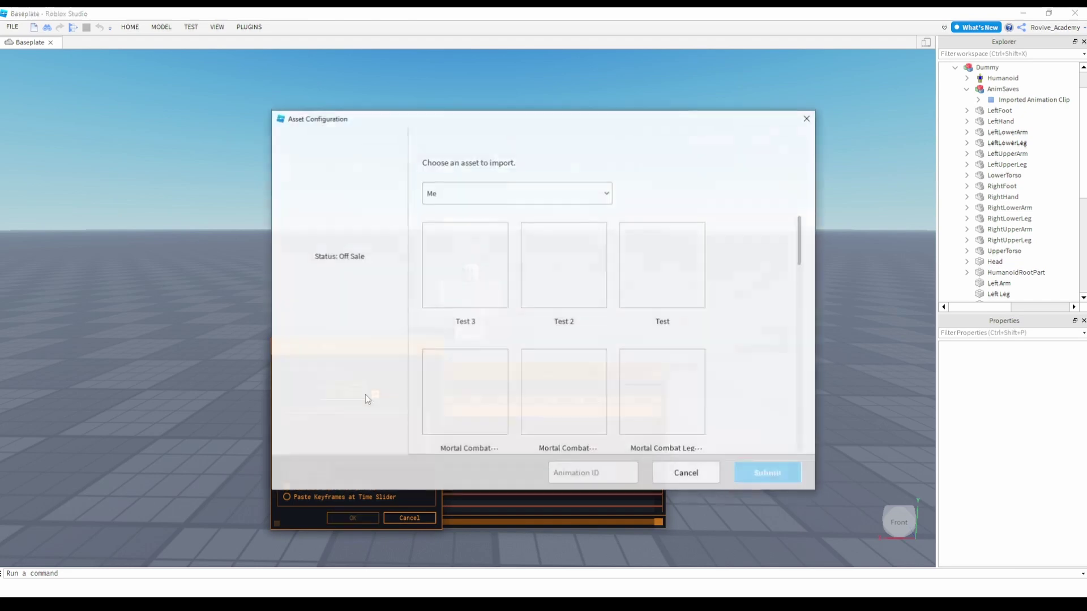
pyautogui.click(469, 272)
pyautogui.click(766, 473)
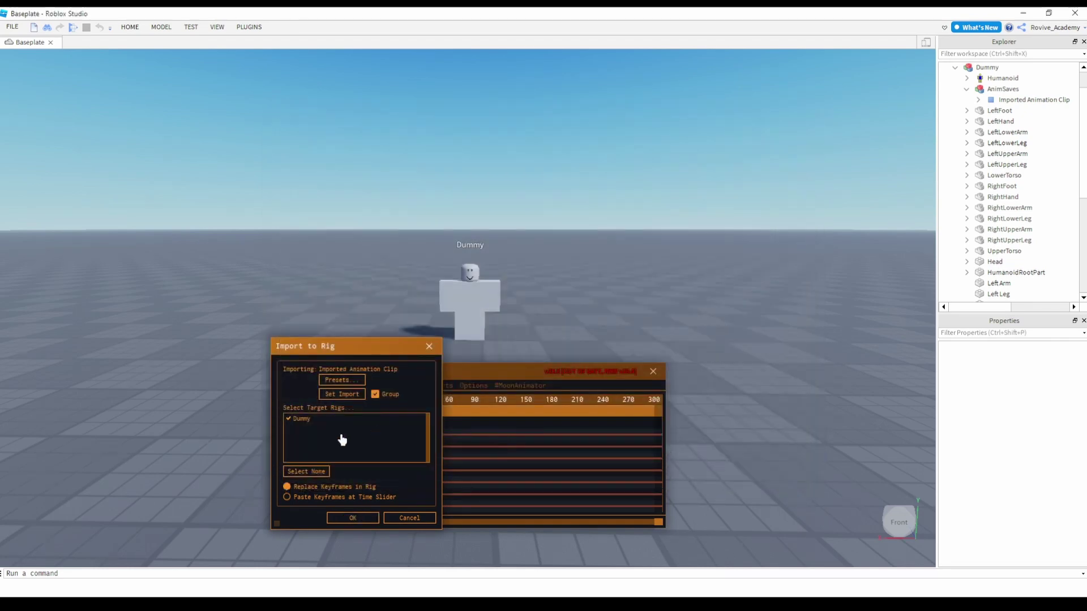
pyautogui.click(352, 518)
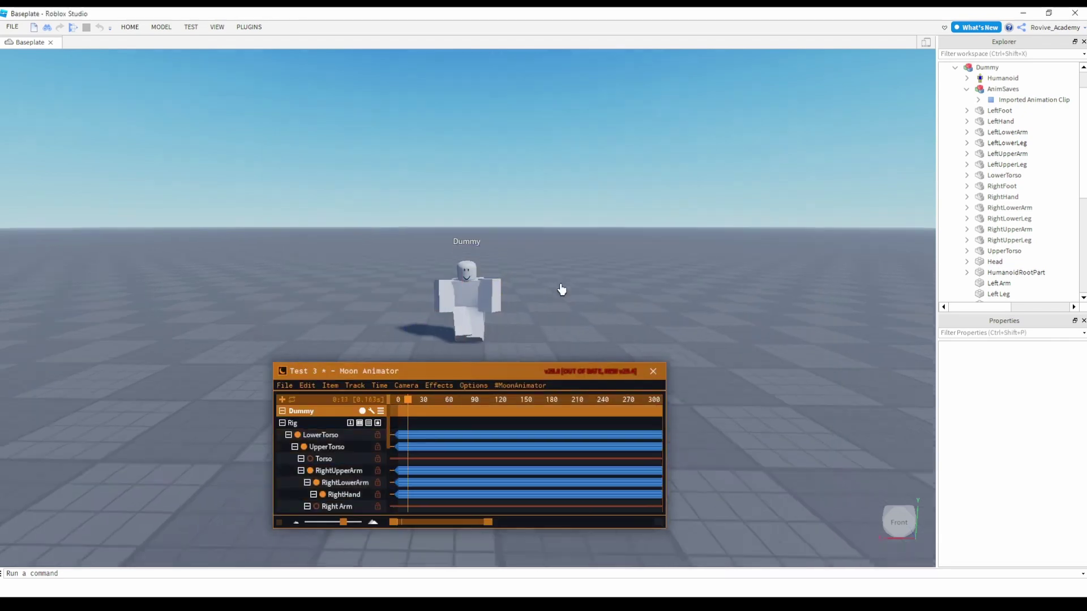
# Play the imported animation and examine the Dummy's movement and its rig tracks from several angles
pyautogui.scroll(5, 562, 290)
pyautogui.scroll(2, 561, 290)
pyautogui.scroll(1, 588, 277)
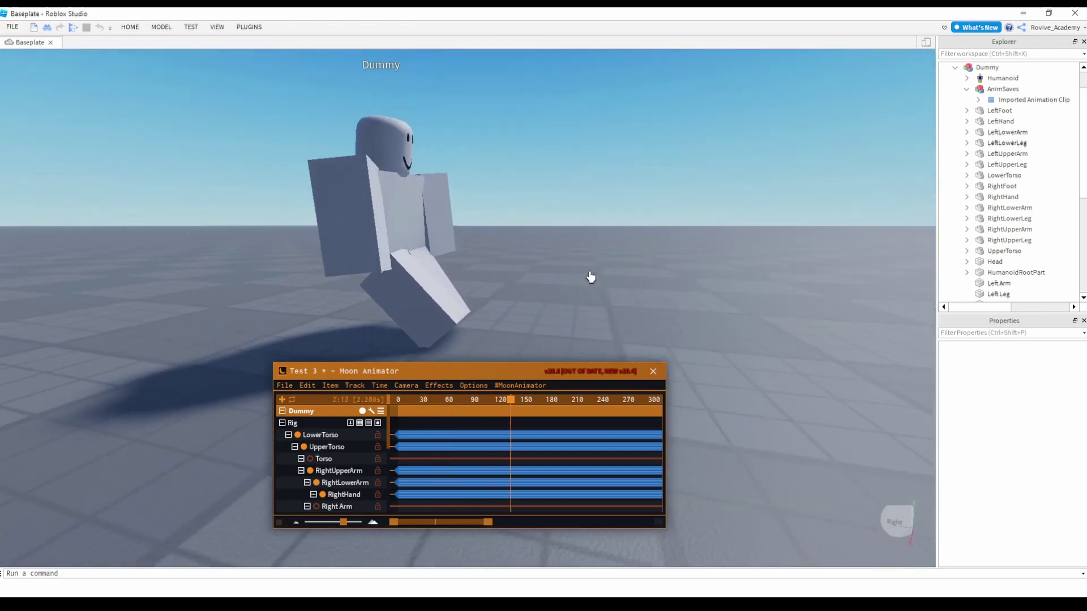
pyautogui.moveTo(567, 269); pyautogui.dragTo(558, 269, button='right')
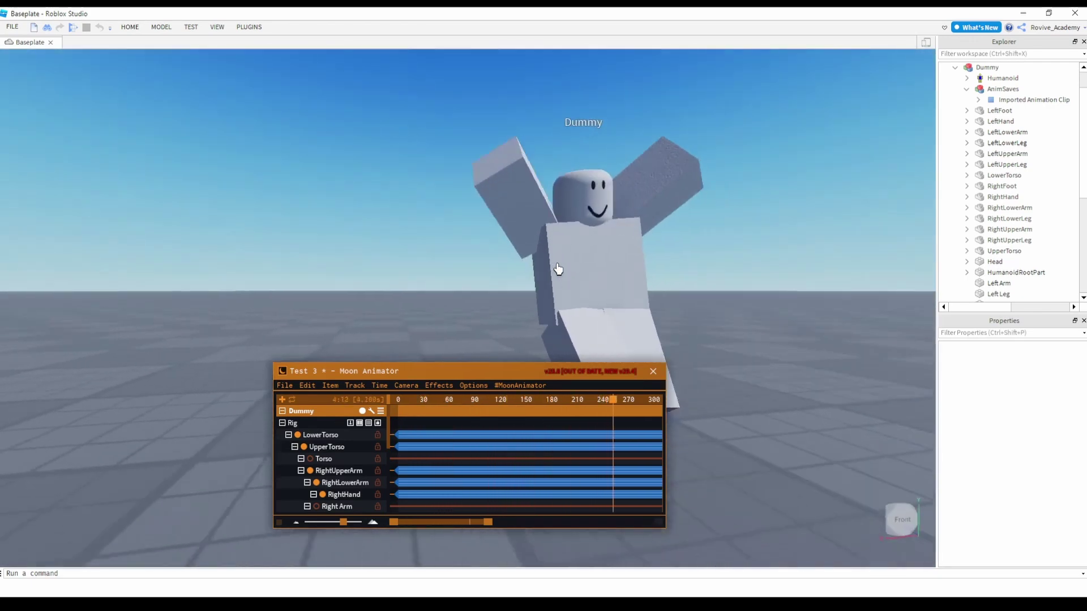
pyautogui.scroll(-4, 637, 272)
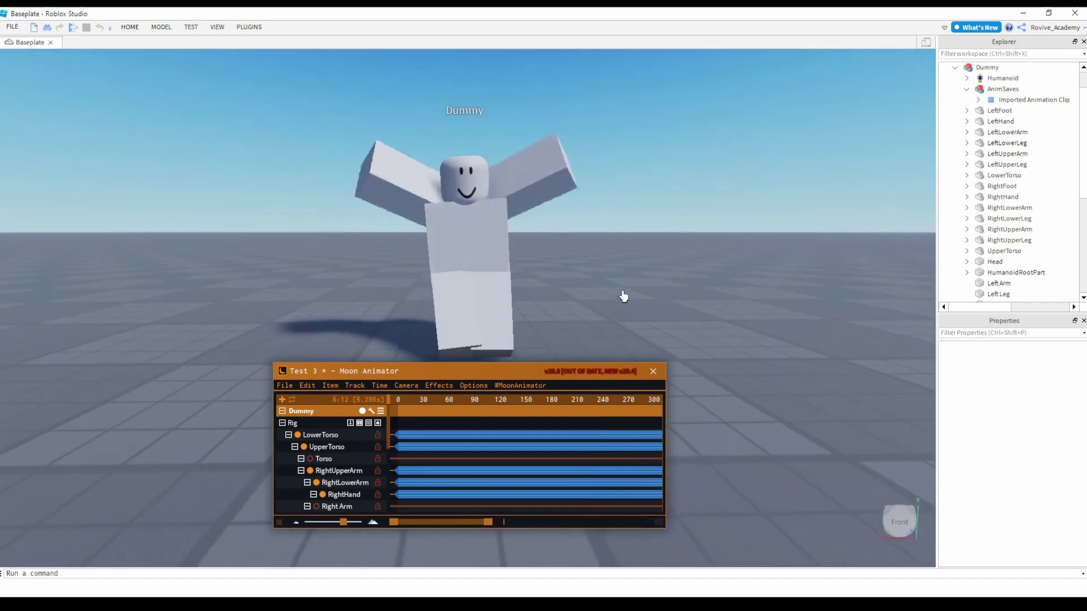
pyautogui.moveTo(515, 376); pyautogui.dragTo(532, 405)
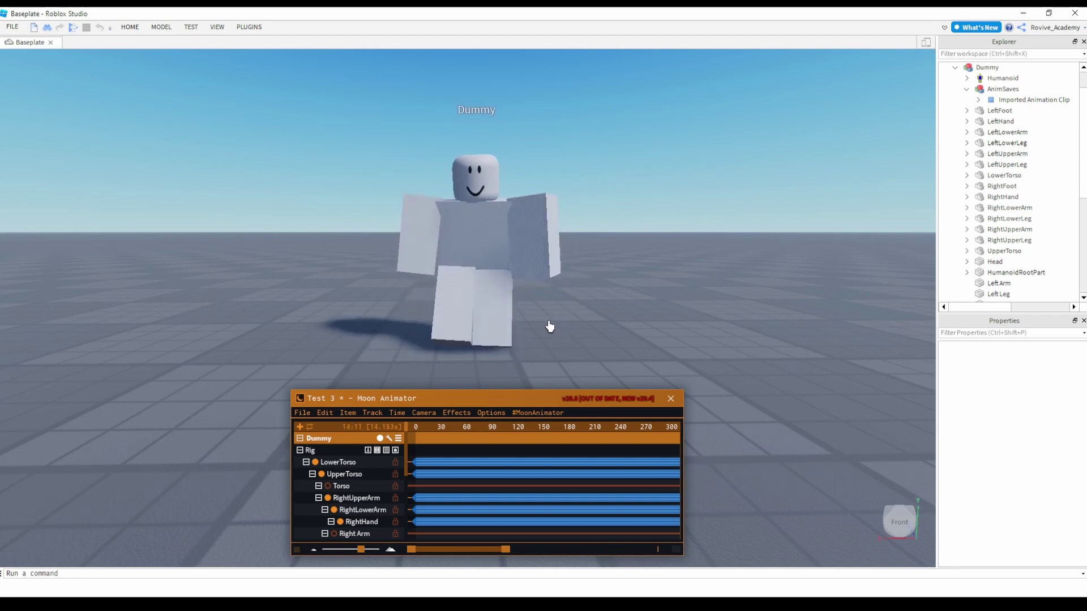
pyautogui.moveTo(574, 315); pyautogui.dragTo(646, 339, button='right')
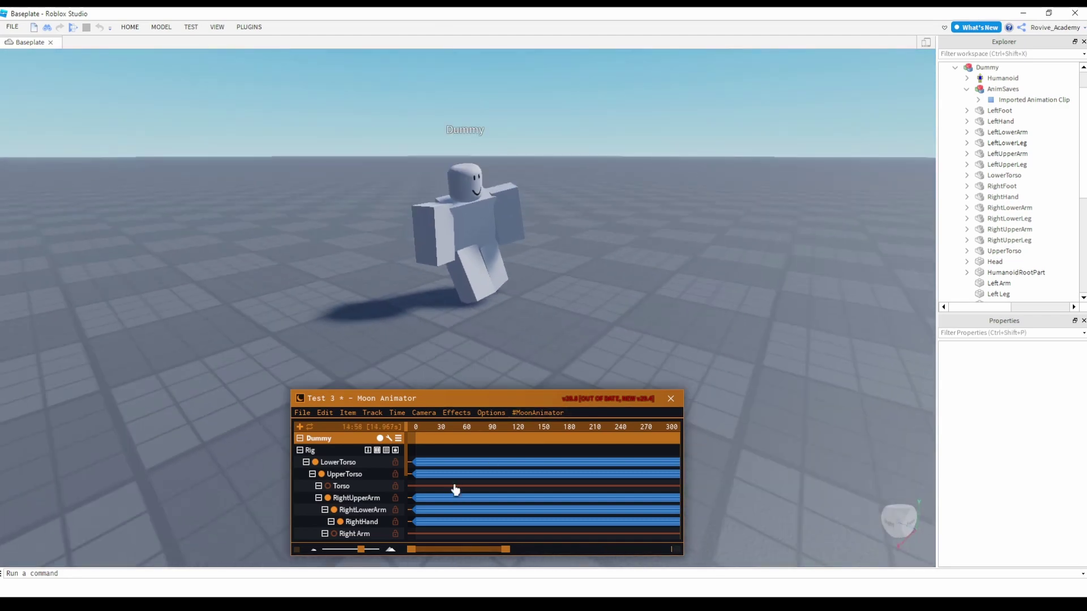
pyautogui.click(457, 475)
pyautogui.press('Delete')
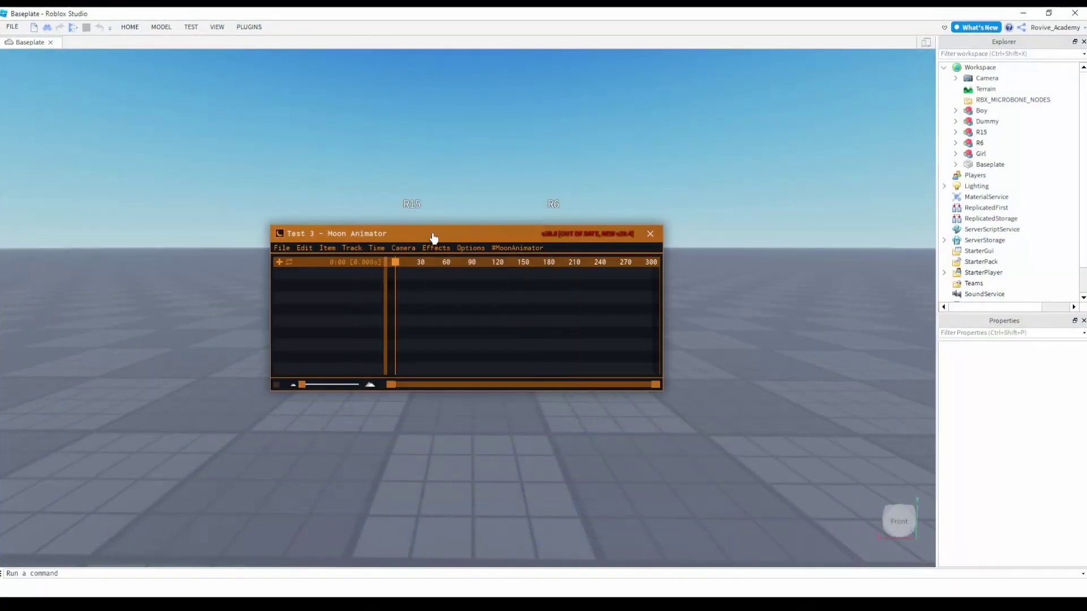
# Add the R15 rig as an item in the empty Test 3 Moon Animator file
pyautogui.moveTo(431, 235); pyautogui.dragTo(445, 404)
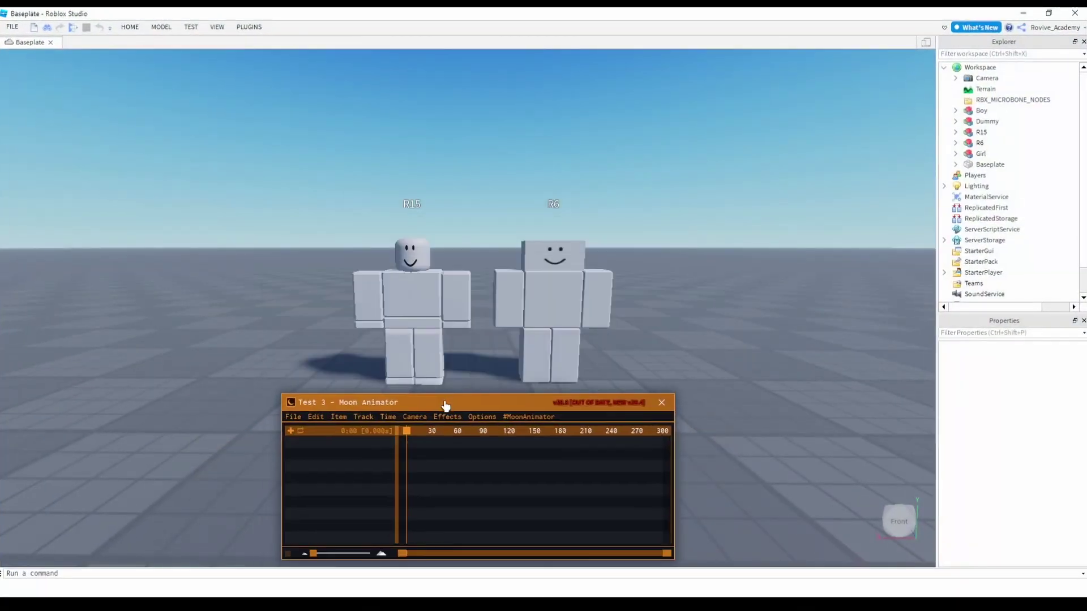
pyautogui.click(342, 418)
pyautogui.click(346, 430)
pyautogui.click(405, 300)
pyautogui.click(352, 494)
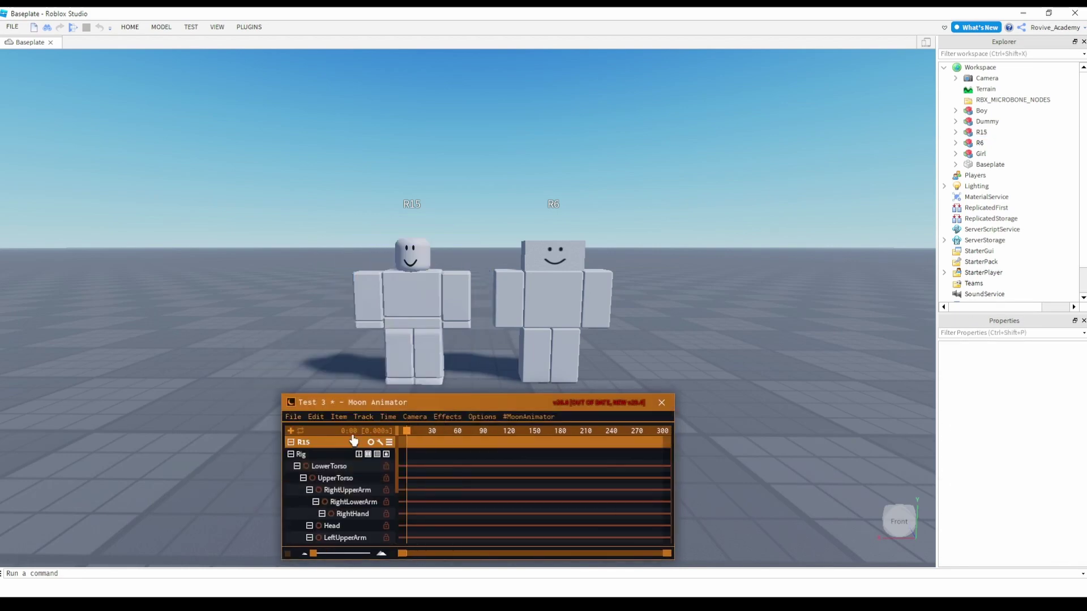
# Import the published Test 3 animation onto the R15 rig, replacing its keyframes, and play it
pyautogui.click(334, 417)
pyautogui.click(346, 483)
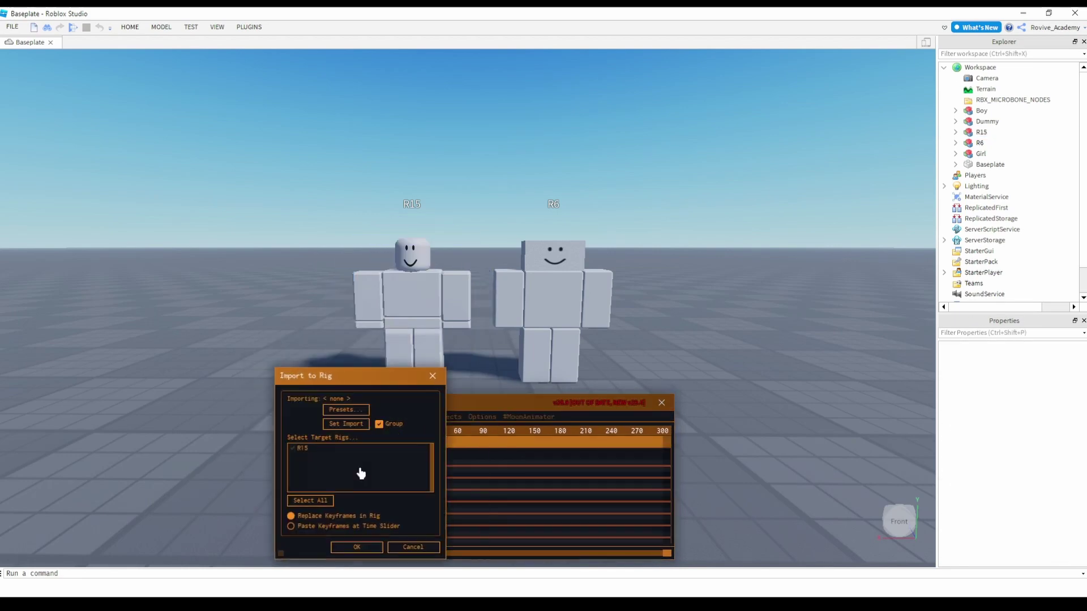
pyautogui.click(344, 425)
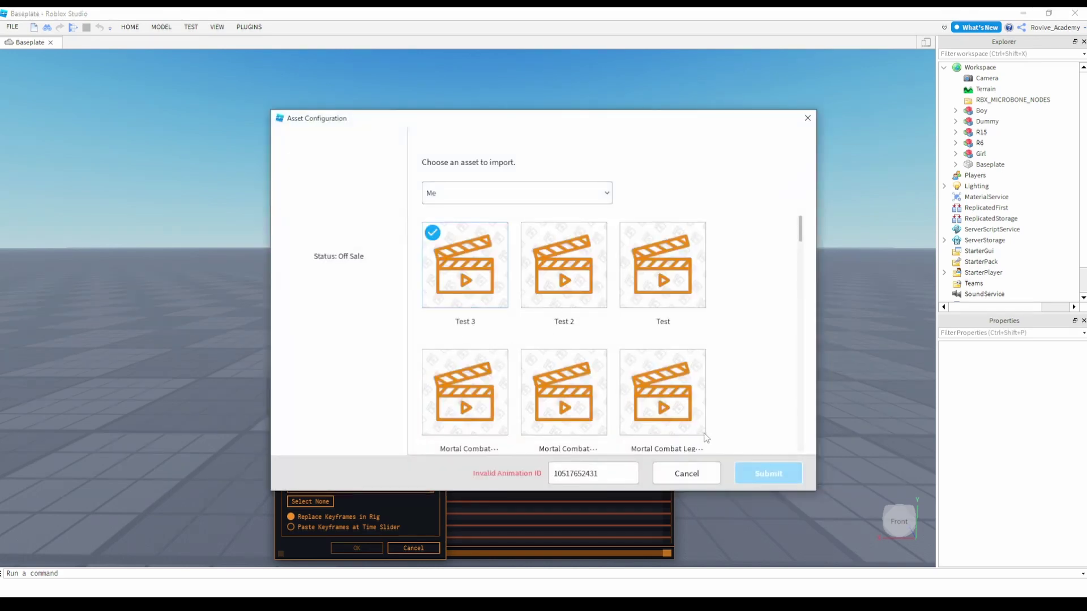
pyautogui.click(758, 473)
pyautogui.click(356, 549)
pyautogui.click(510, 453)
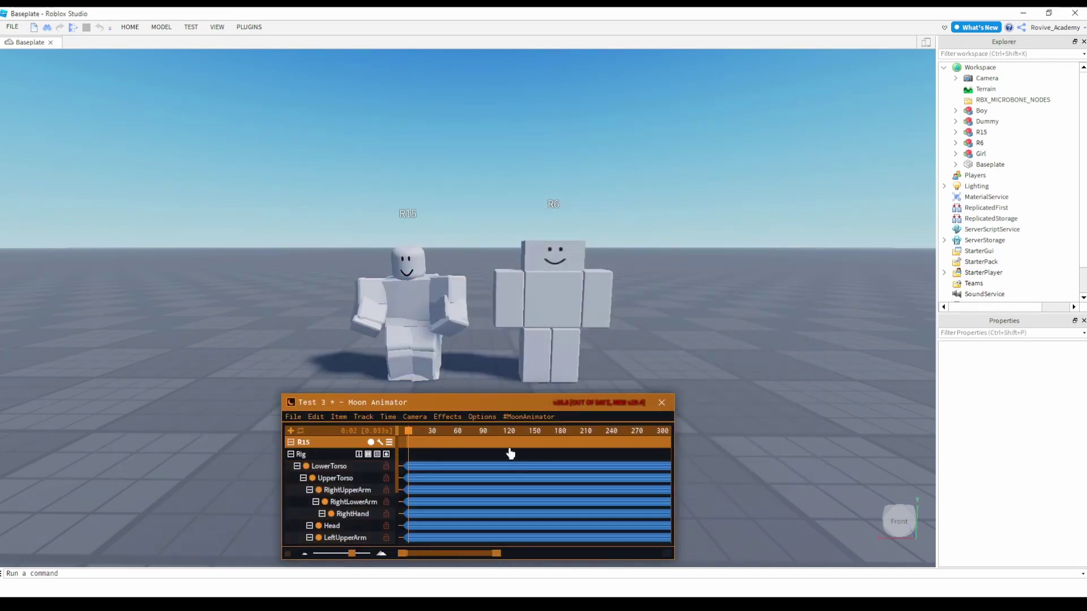
# Add the R6 model to the Moon Animator timeline with its Rig property
pyautogui.click(342, 418)
pyautogui.click(347, 431)
pyautogui.click(553, 315)
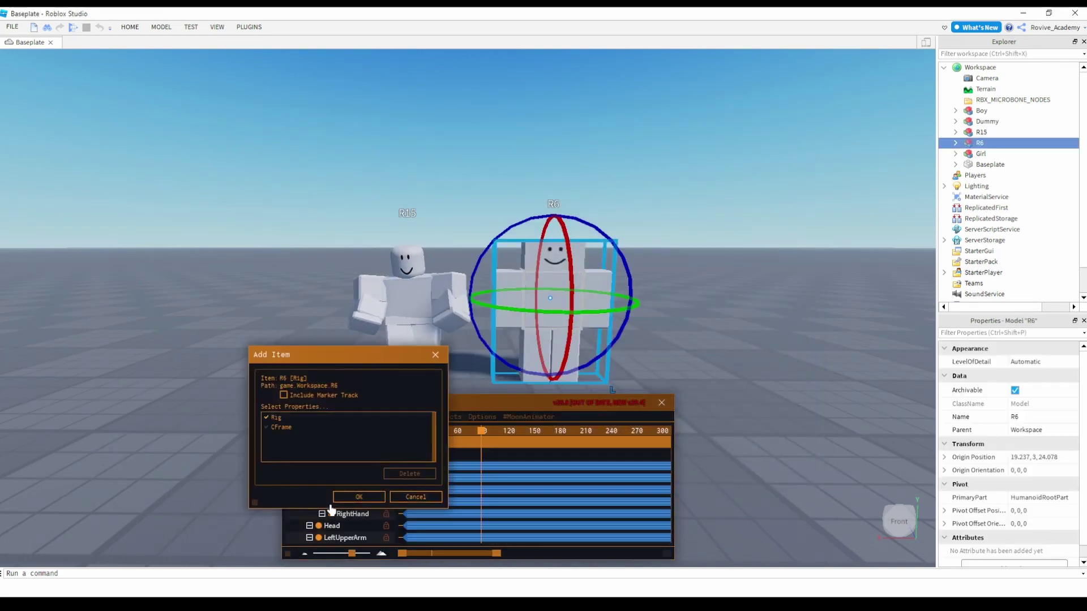
pyautogui.click(351, 497)
# Try to import the published Test 3 animation onto the R6 rig, scrub the timeline and close the Moon Animator file
pyautogui.click(315, 417)
pyautogui.click(339, 417)
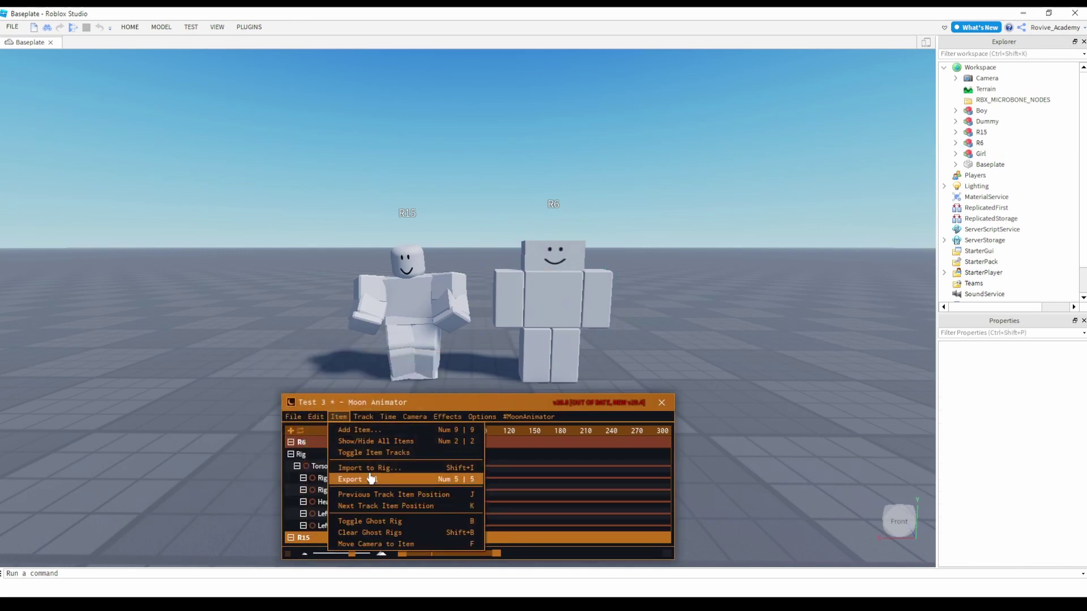
pyautogui.click(364, 468)
pyautogui.click(306, 455)
pyautogui.click(351, 430)
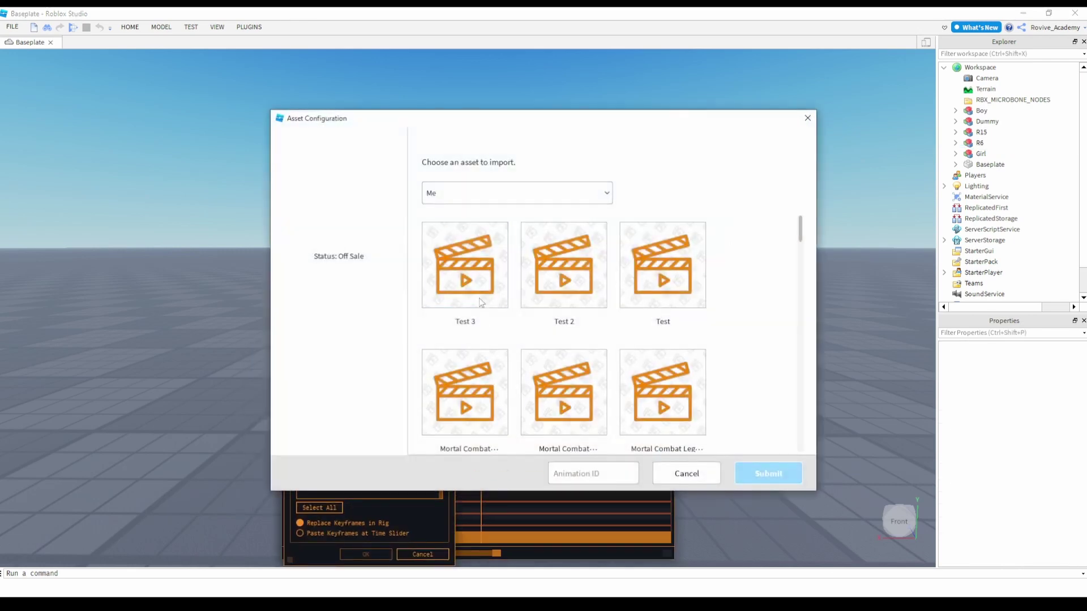
pyautogui.click(478, 299)
pyautogui.click(769, 471)
pyautogui.click(365, 554)
pyautogui.moveTo(487, 448)
pyautogui.mouseDown()
pyautogui.moveTo(433, 445)
pyautogui.moveTo(453, 445)
pyautogui.mouseUp()
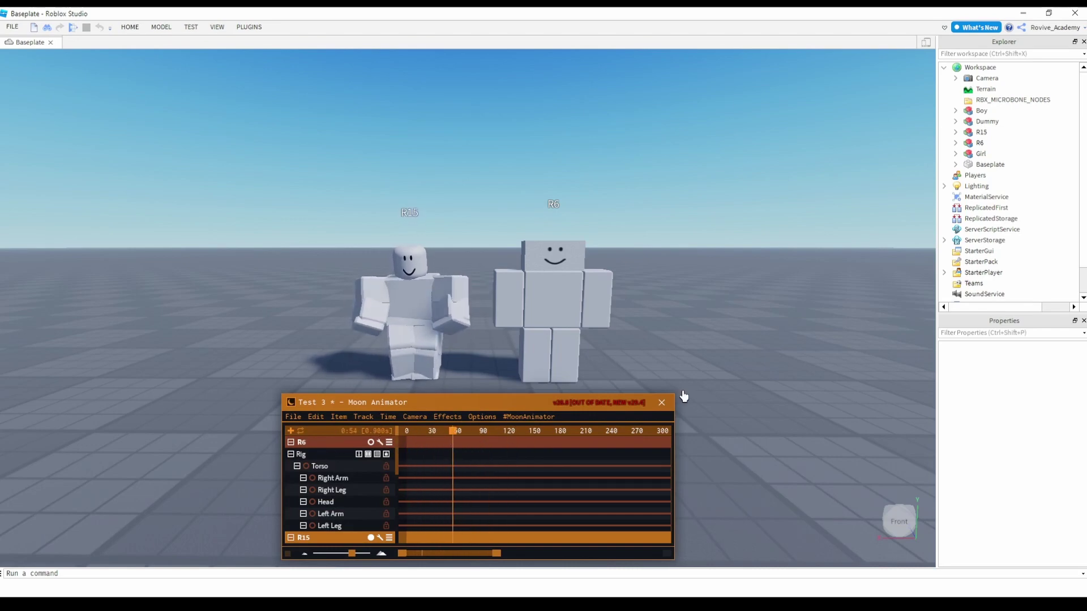
pyautogui.click(661, 403)
pyautogui.click(657, 440)
# Rename the R6 model's Right Arm to RightUpperArm and its Left Arm to LeftUpperArm
pyautogui.click(508, 300)
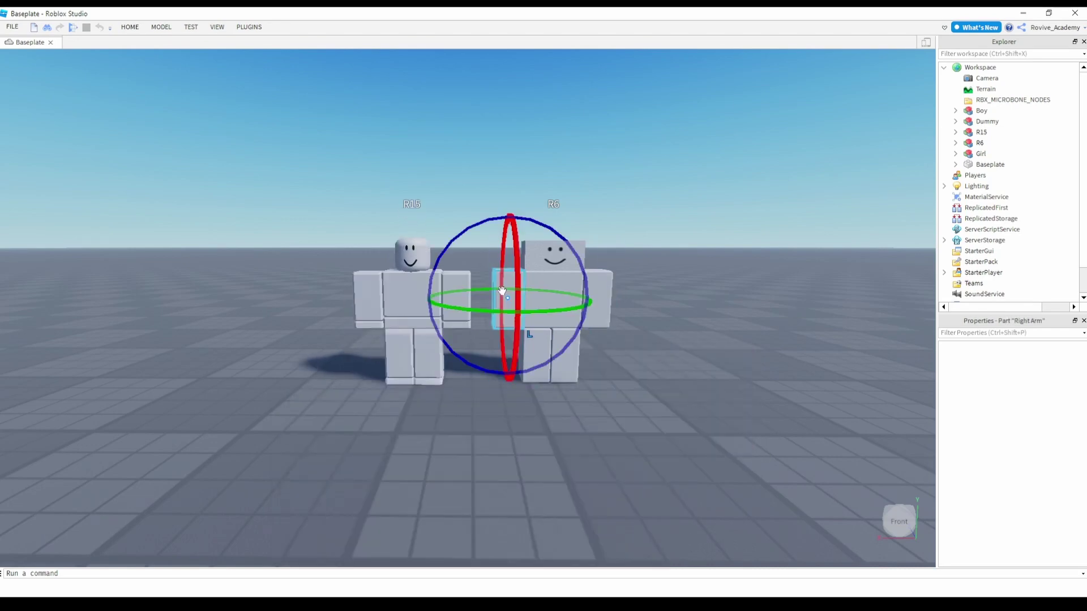
pyautogui.click(1014, 500)
pyautogui.click(1016, 501)
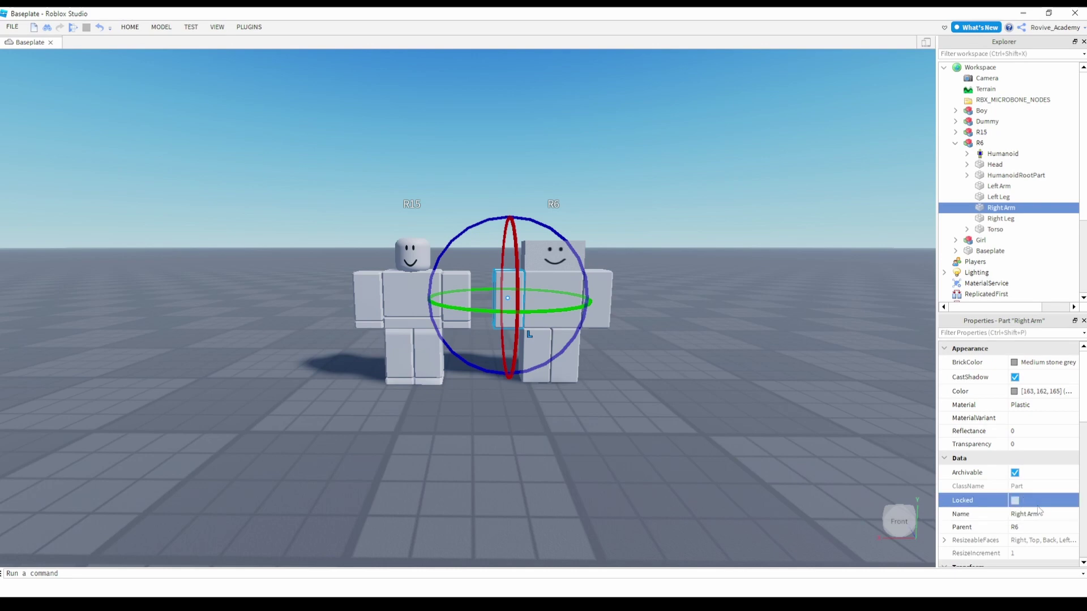
pyautogui.click(1037, 512)
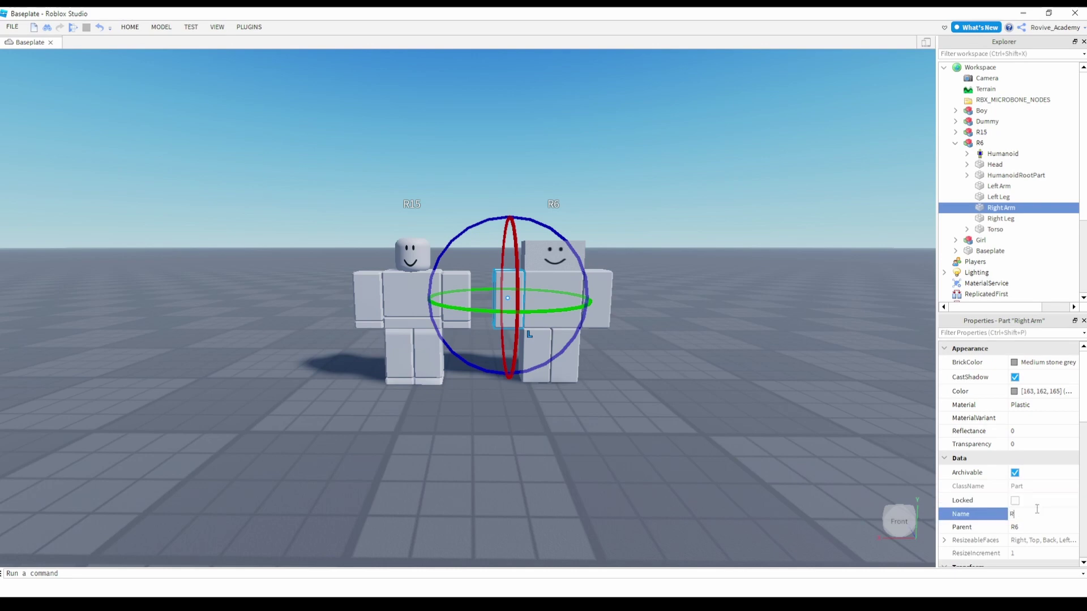
pyautogui.click(640, 317)
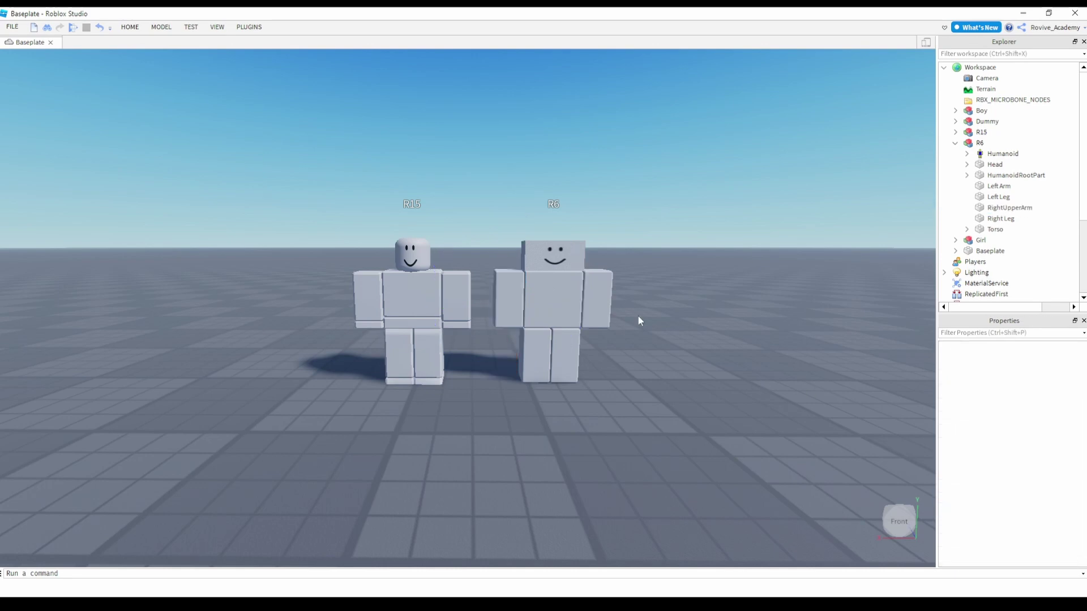
pyautogui.click(595, 300)
pyautogui.click(1042, 515)
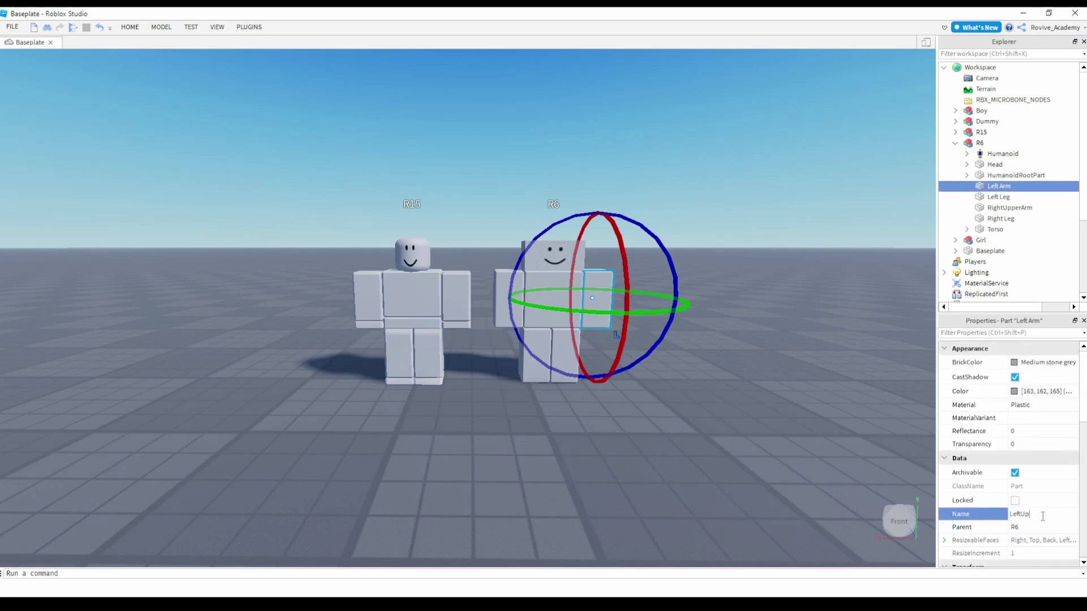
pyautogui.click(668, 413)
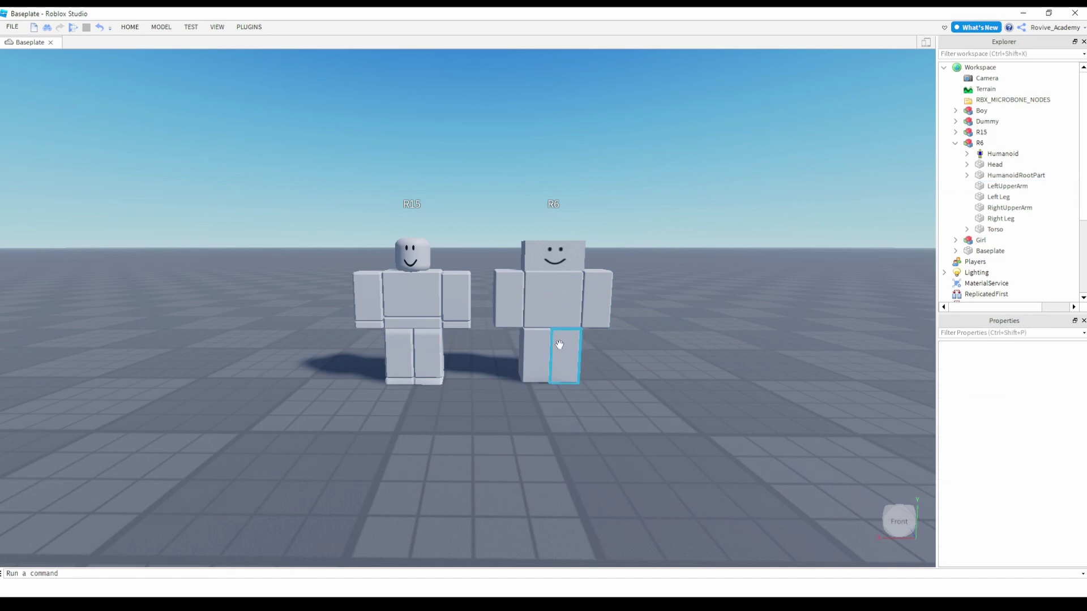
# Rename the R6 model's Left Leg to LeftUpperLeg and its Right Leg to RightUpperLeg
pyautogui.click(565, 356)
pyautogui.click(1039, 515)
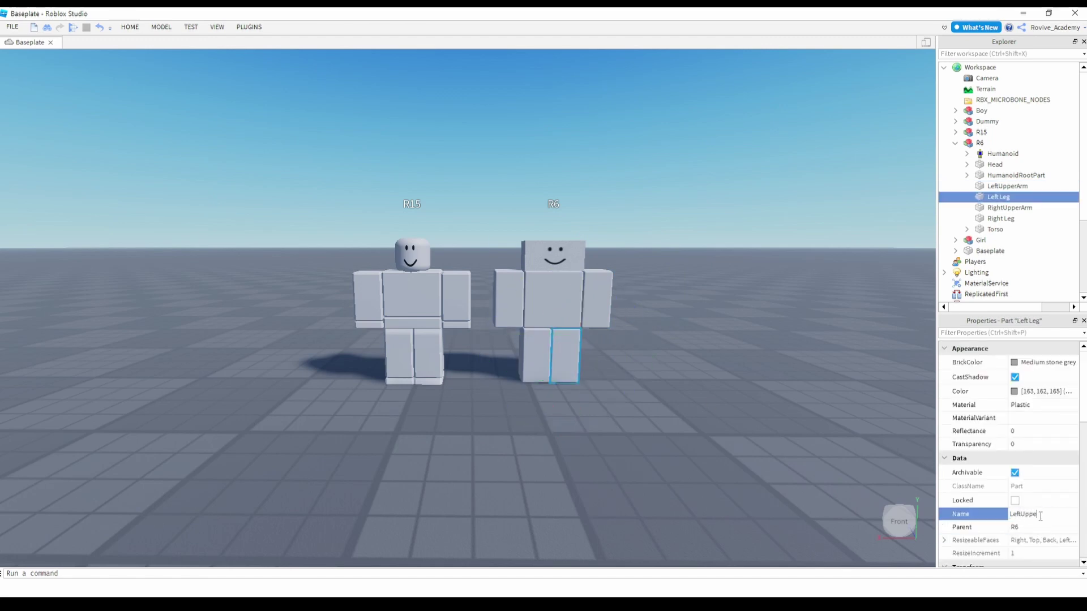
pyautogui.click(566, 416)
pyautogui.click(535, 356)
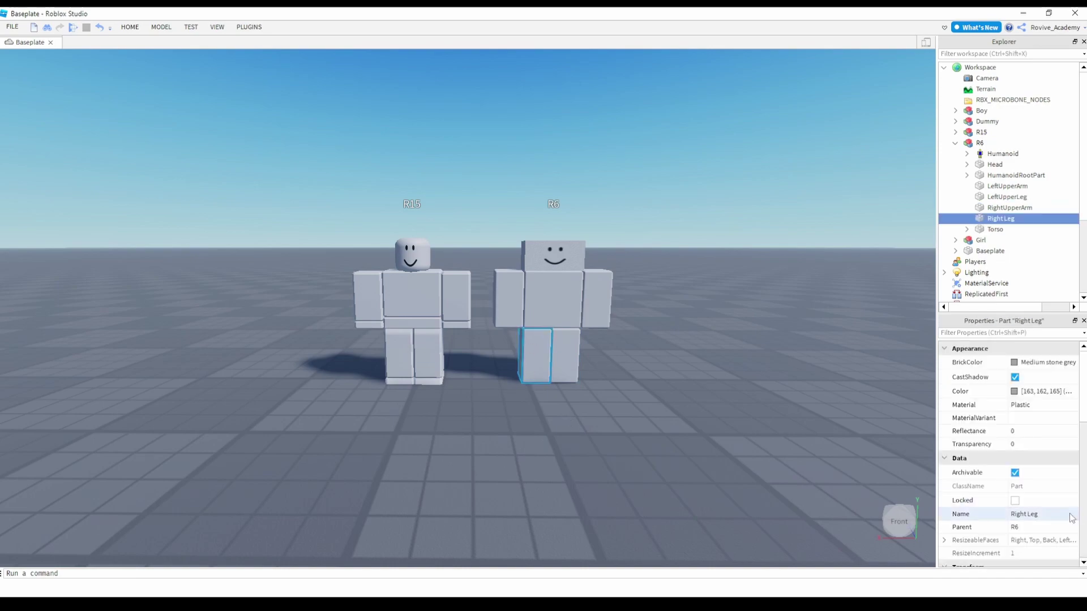
pyautogui.click(1051, 512)
pyautogui.write('RightUpperLeg')
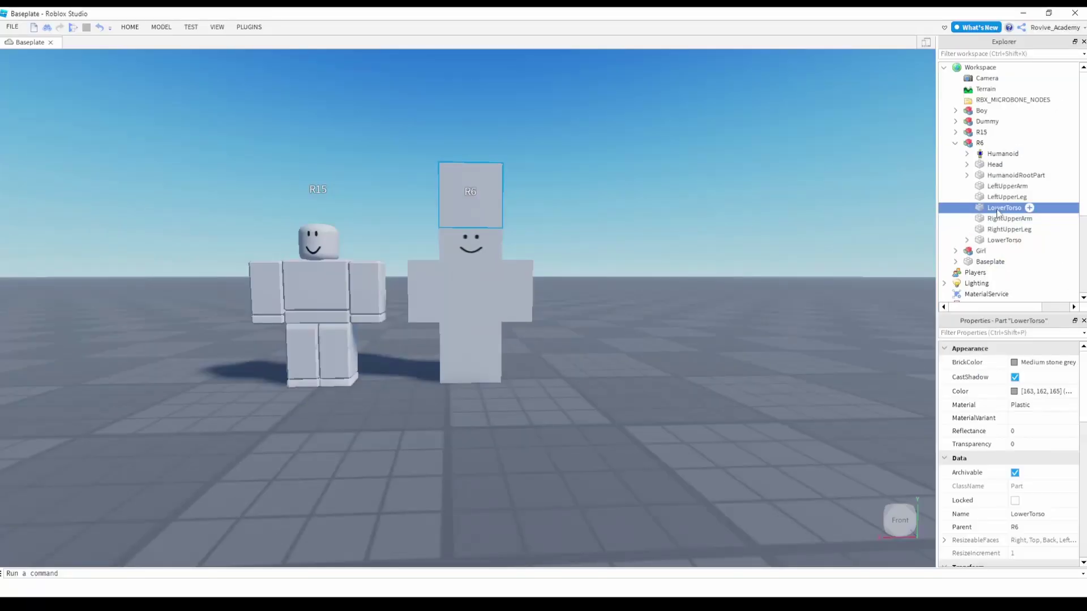
# Align the duplicate LowerTorso above the R6's head with the original torso by setting its position to 19.237, 3, 24.078
pyautogui.scroll(-2, 1026, 497)
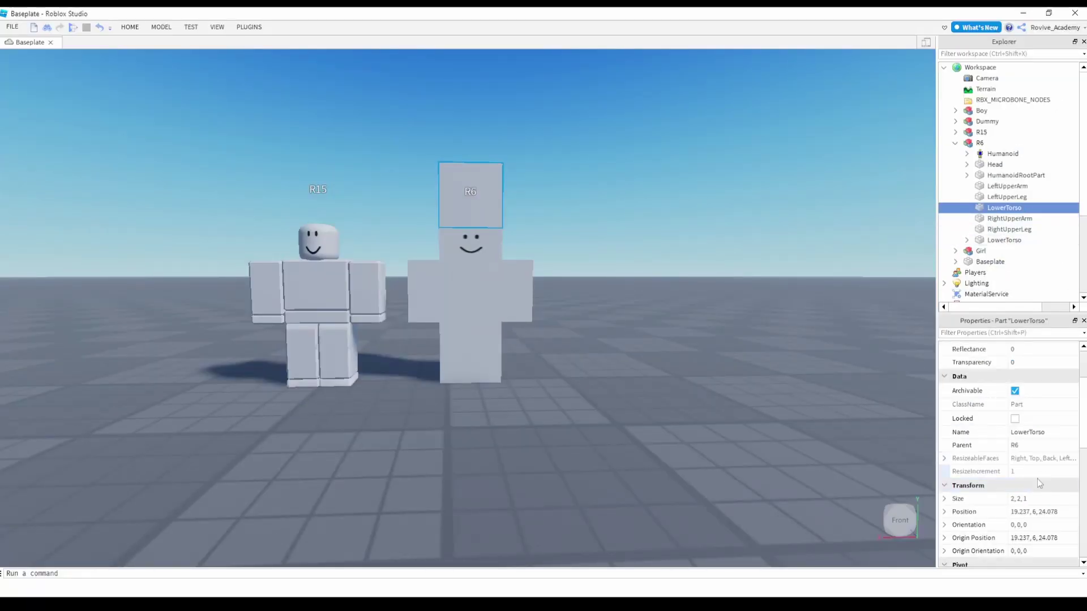
pyautogui.click(1003, 240)
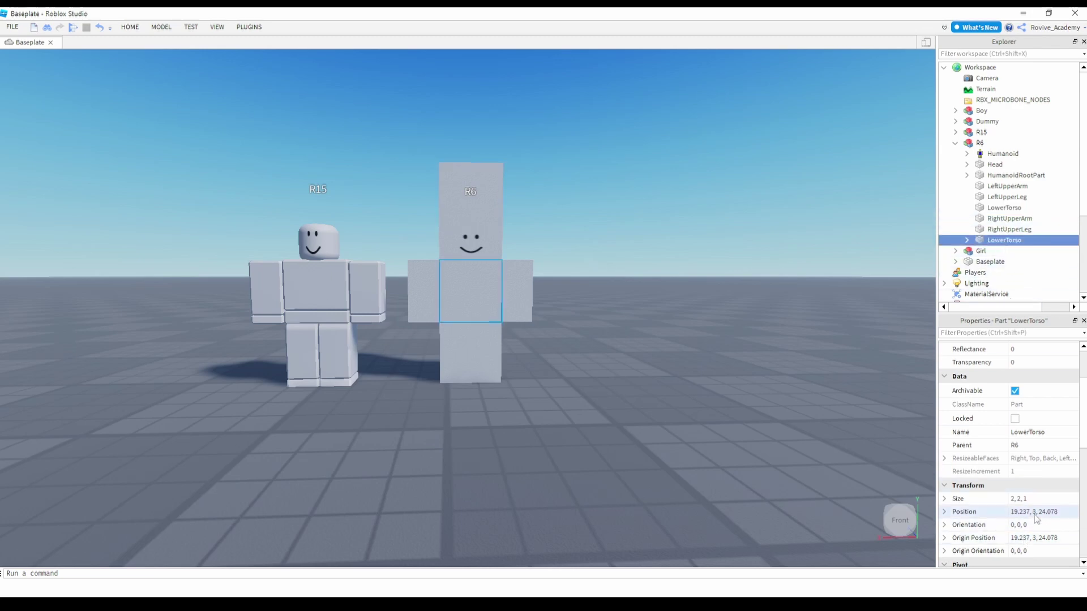
pyautogui.click(1003, 207)
pyautogui.click(1047, 511)
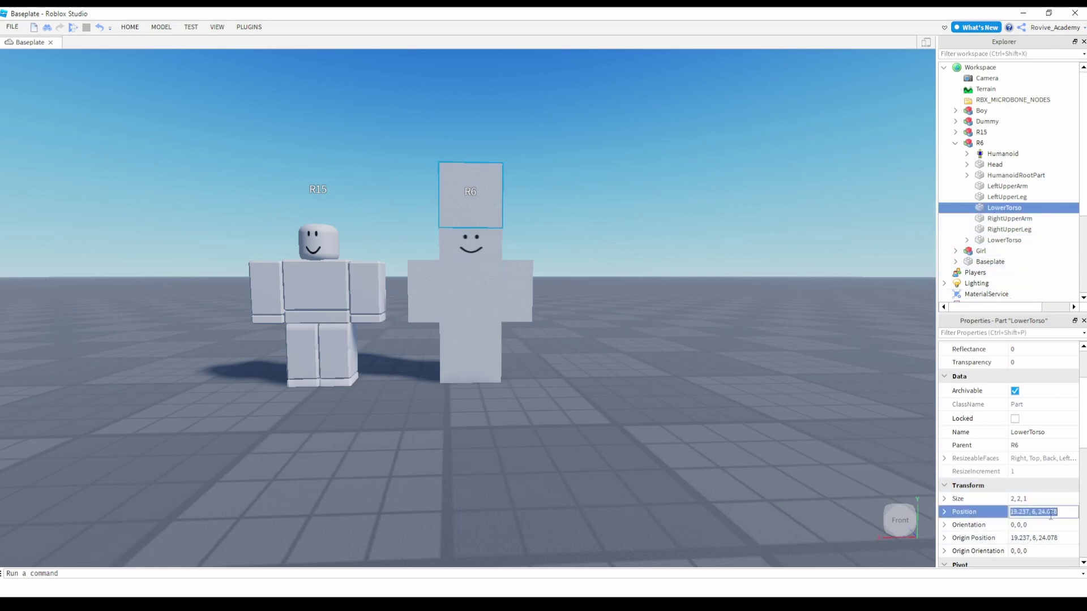
pyautogui.press('Return')
# Set the duplicate LowerTorso's transparency to 1 and scale its height down from the upper edge
pyautogui.scroll(3, 1028, 433)
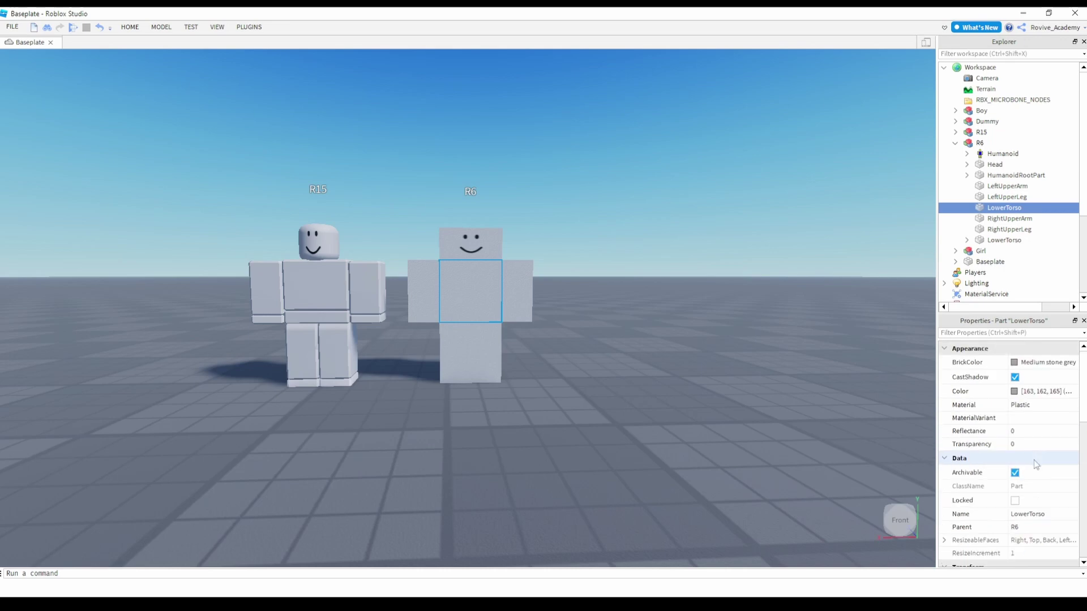
pyautogui.click(130, 28)
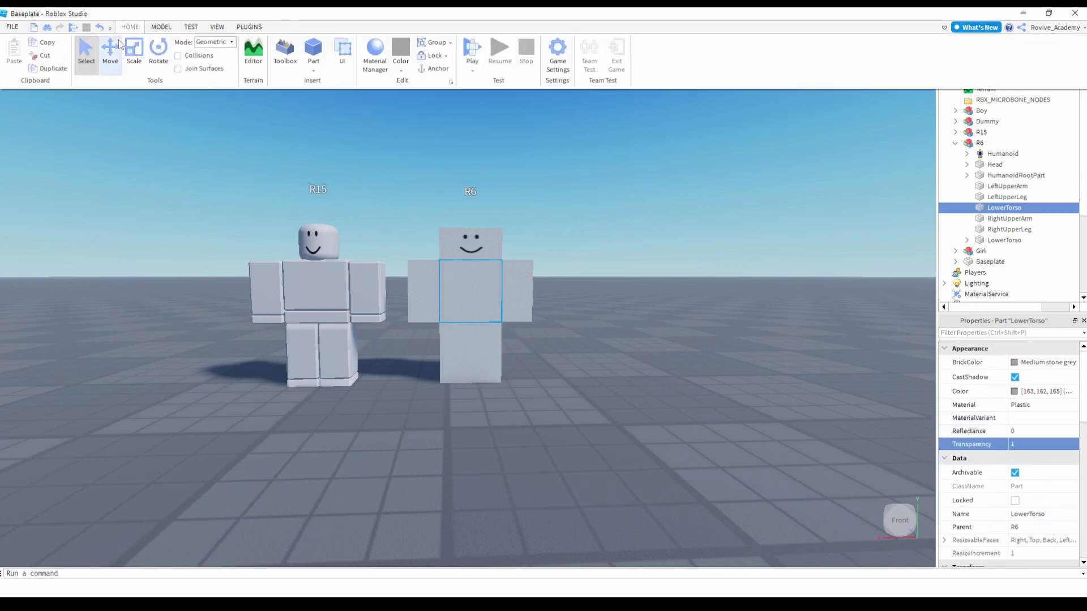
pyautogui.click(110, 53)
pyautogui.click(134, 55)
pyautogui.moveTo(465, 238); pyautogui.dragTo(470, 277)
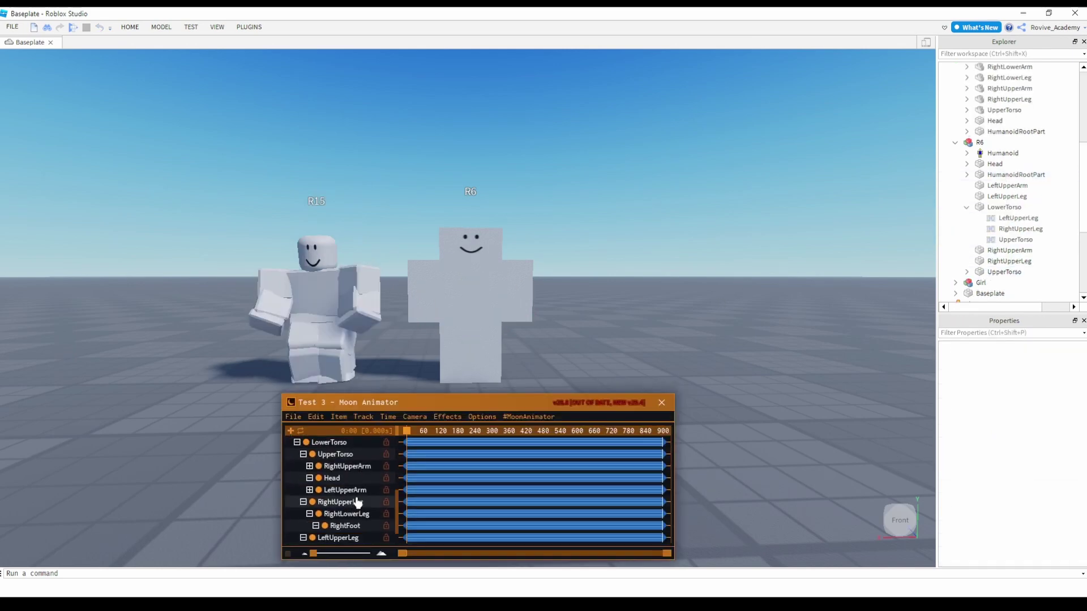
# Compare the R6 and R15 rig tracks, import the published Test 3 animation onto the R6 rig, replacing its keyframes, and play it
pyautogui.scroll(2, 364, 508)
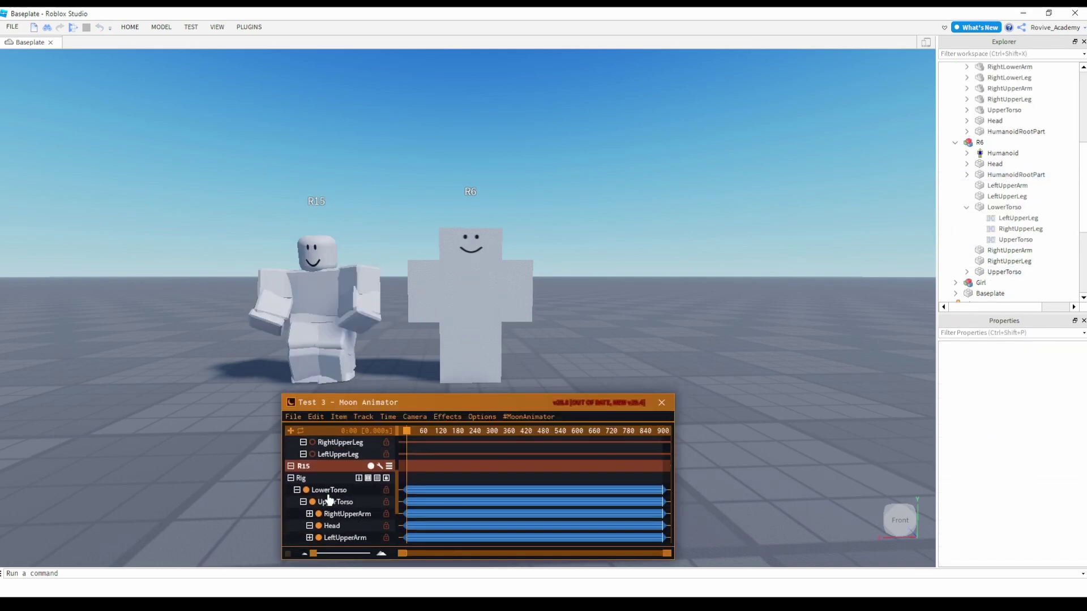
pyautogui.scroll(-4, 329, 499)
pyautogui.scroll(-5, 337, 496)
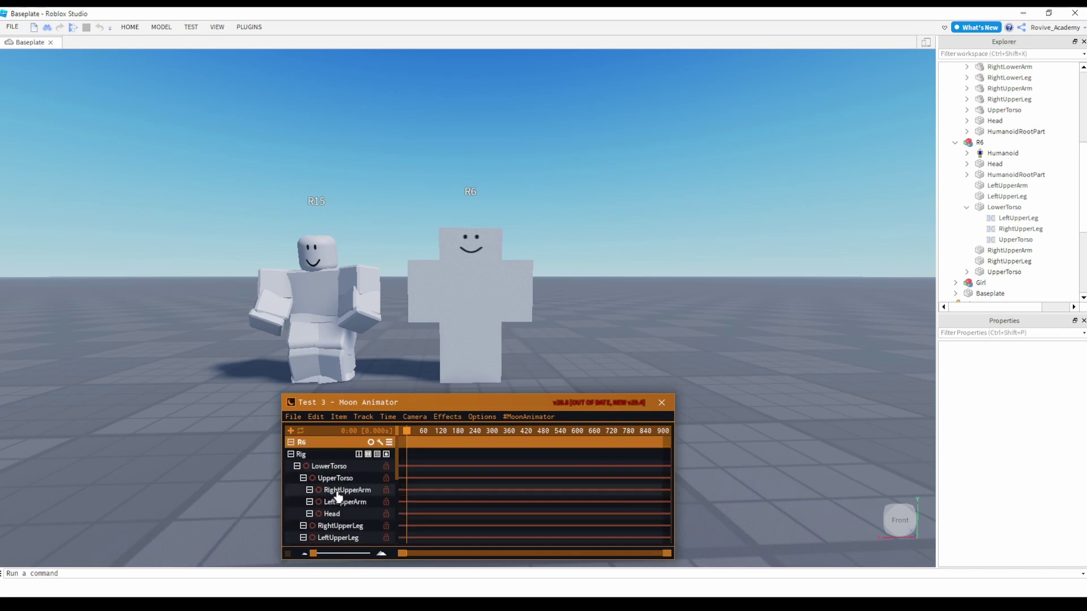
pyautogui.click(338, 418)
pyautogui.click(356, 467)
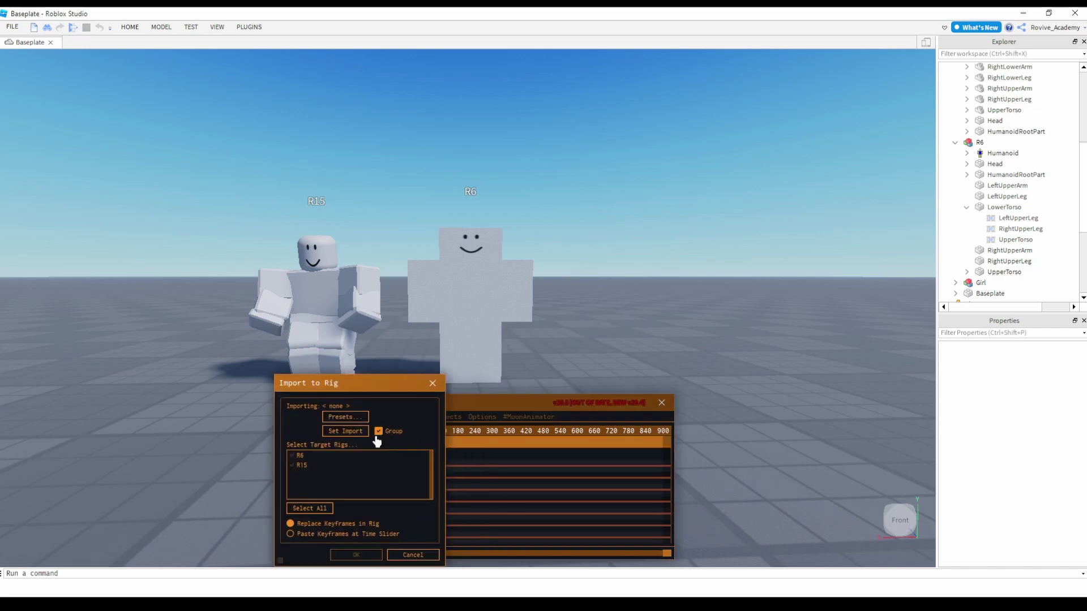
pyautogui.click(345, 431)
pyautogui.click(461, 271)
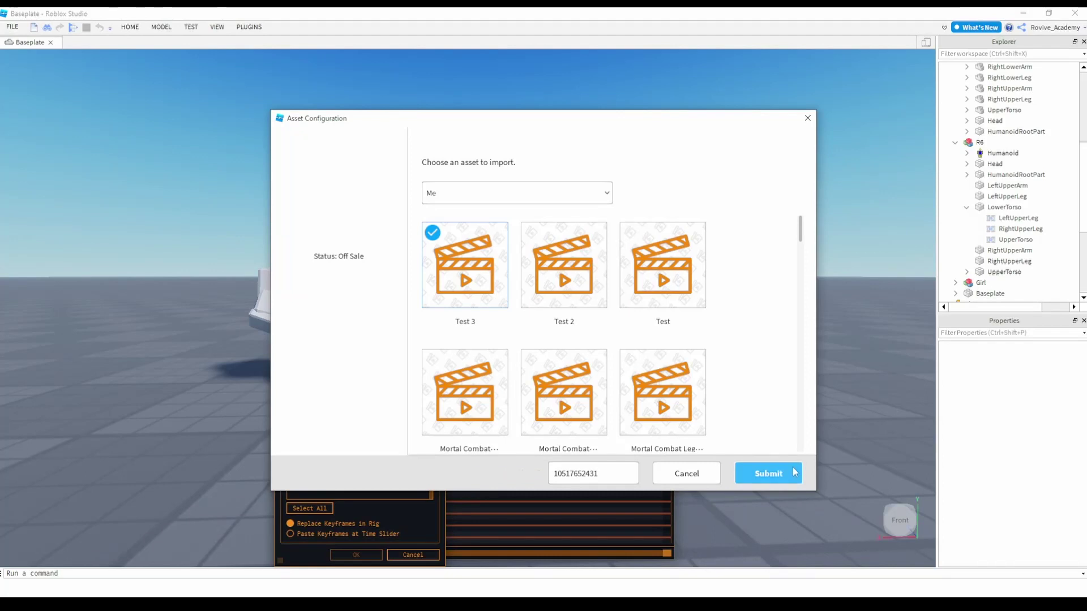
pyautogui.click(767, 472)
pyautogui.click(356, 555)
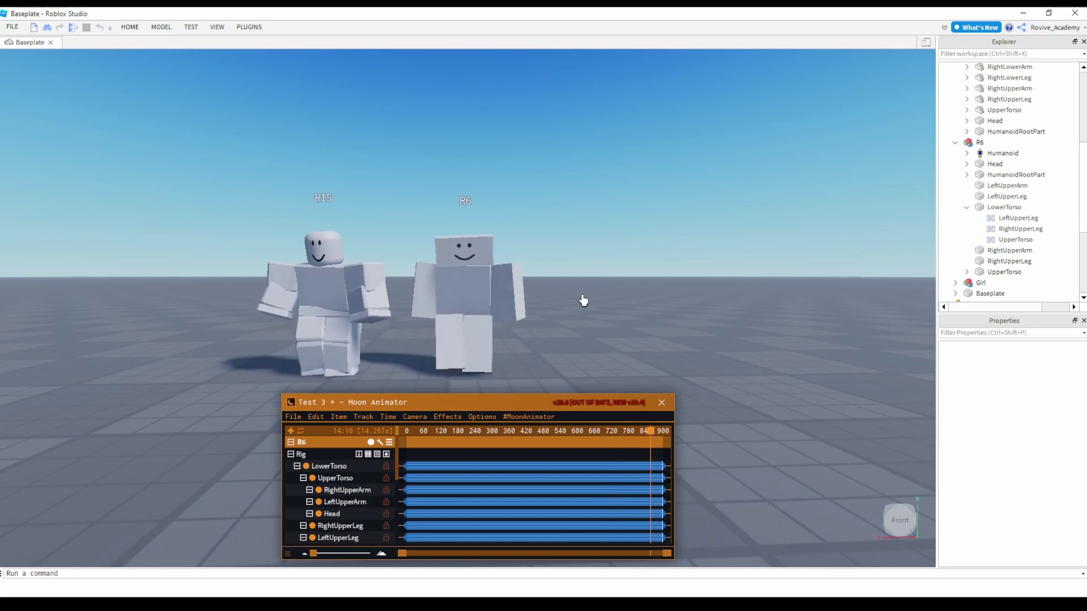
# Close Moon Animator and display the R15 rig's joints with RigEdit Lite as a reference
pyautogui.click(293, 420)
pyautogui.click(666, 403)
pyautogui.click(492, 318)
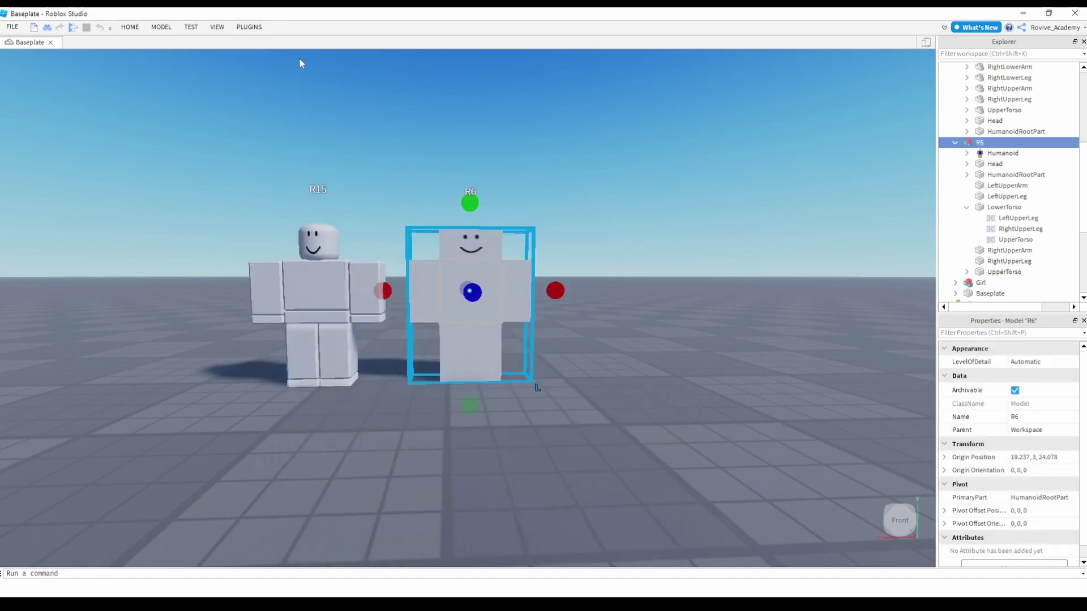
pyautogui.click(368, 314)
pyautogui.click(249, 26)
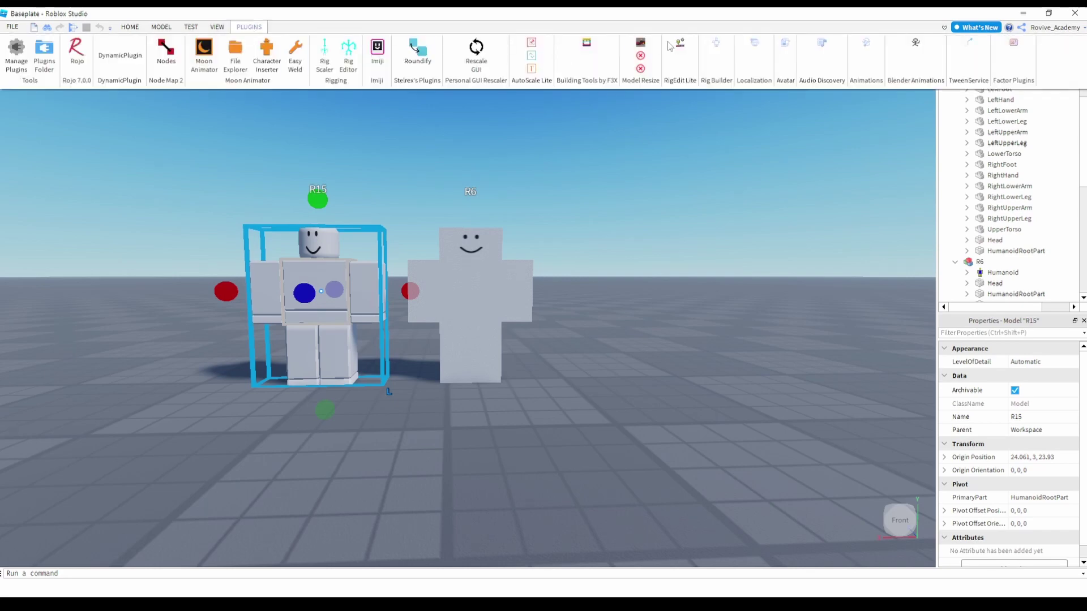
pyautogui.click(474, 159)
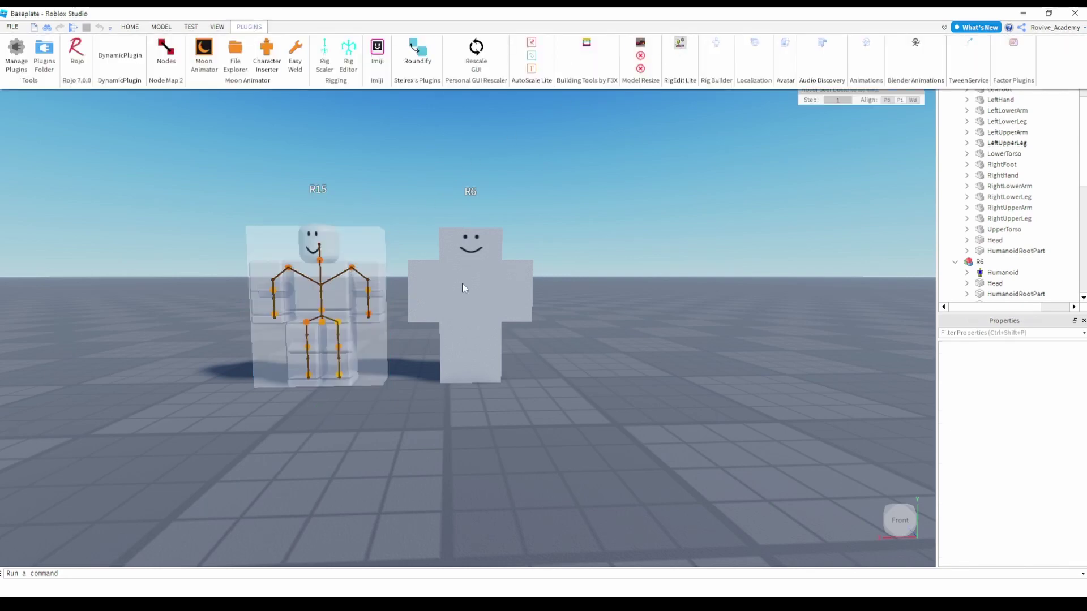
# Display the R6 rig's joints with RigEdit Lite
pyautogui.click(488, 258)
pyautogui.click(127, 28)
pyautogui.click(111, 56)
pyautogui.click(507, 272)
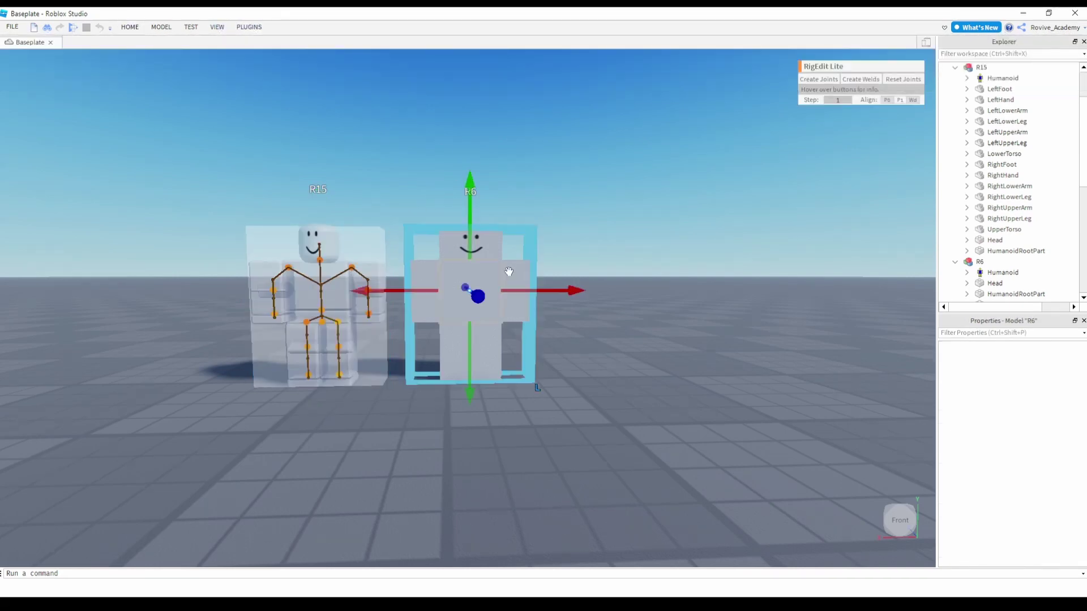
pyautogui.click(249, 27)
pyautogui.click(679, 45)
pyautogui.click(679, 45)
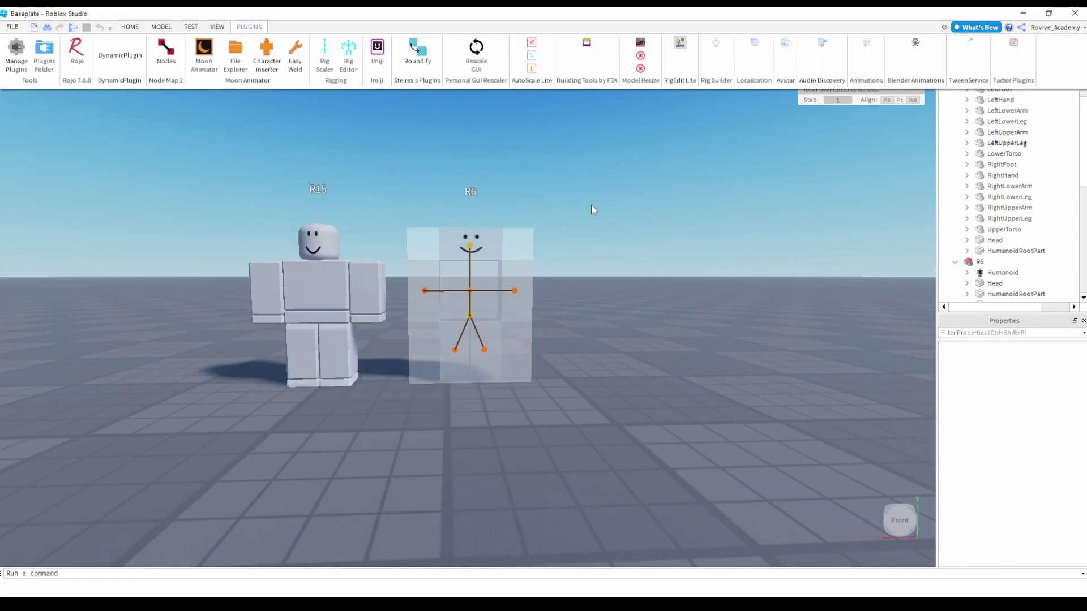
pyautogui.click(591, 205)
pyautogui.scroll(4, 507, 252)
pyautogui.scroll(-5, 505, 247)
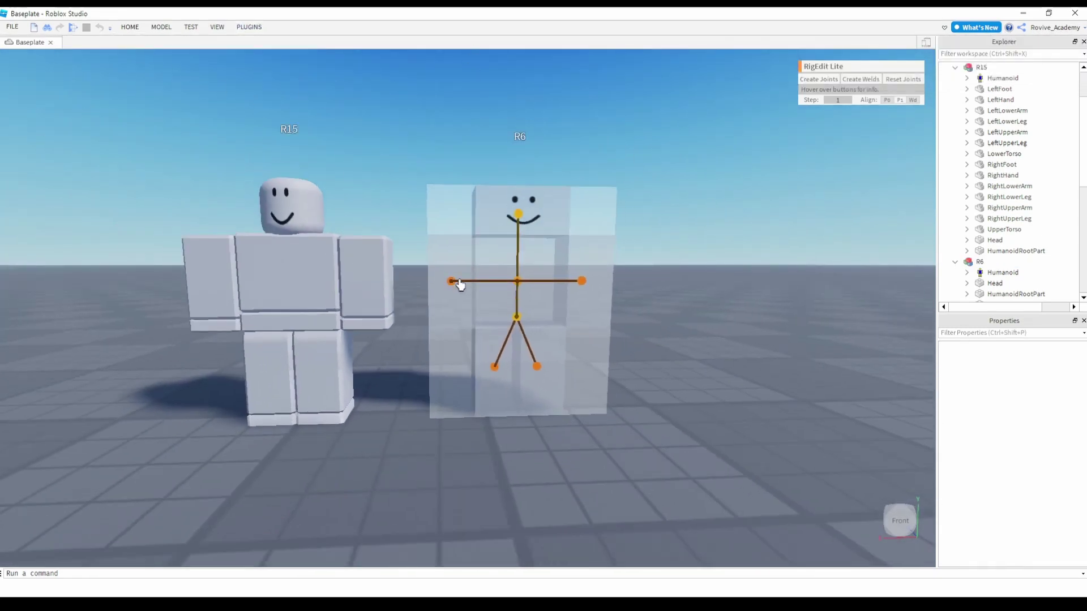
# Raise the R6 rig's LeftUpperArm and RightUpperArm joints together to shoulder height
pyautogui.click(451, 281)
pyautogui.keyDown('shift'); pyautogui.click(581, 281); pyautogui.keyUp('shift')
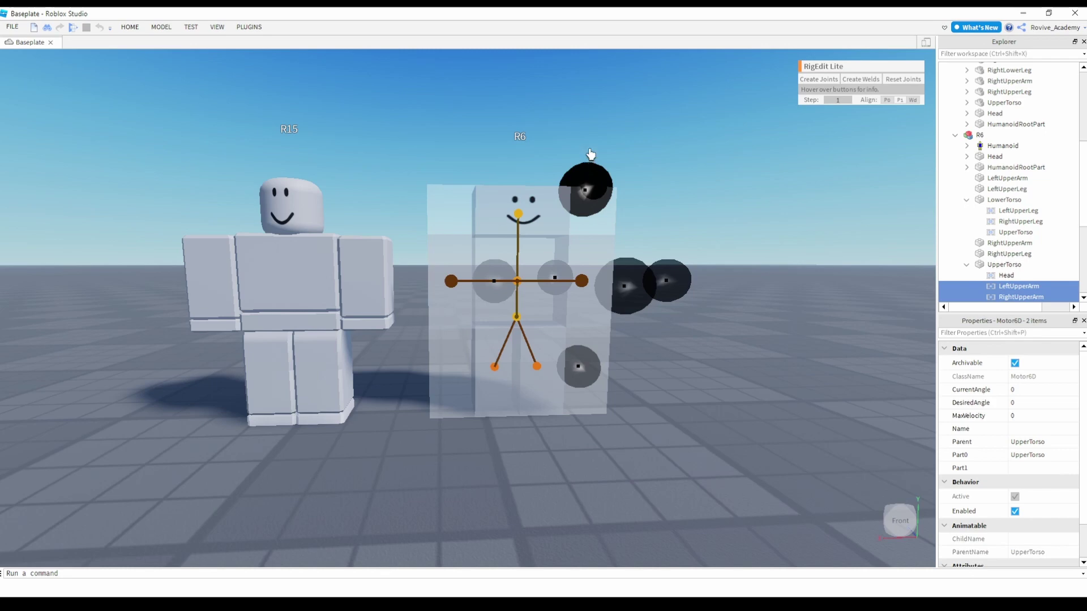
pyautogui.moveTo(590, 154); pyautogui.dragTo(589, 135)
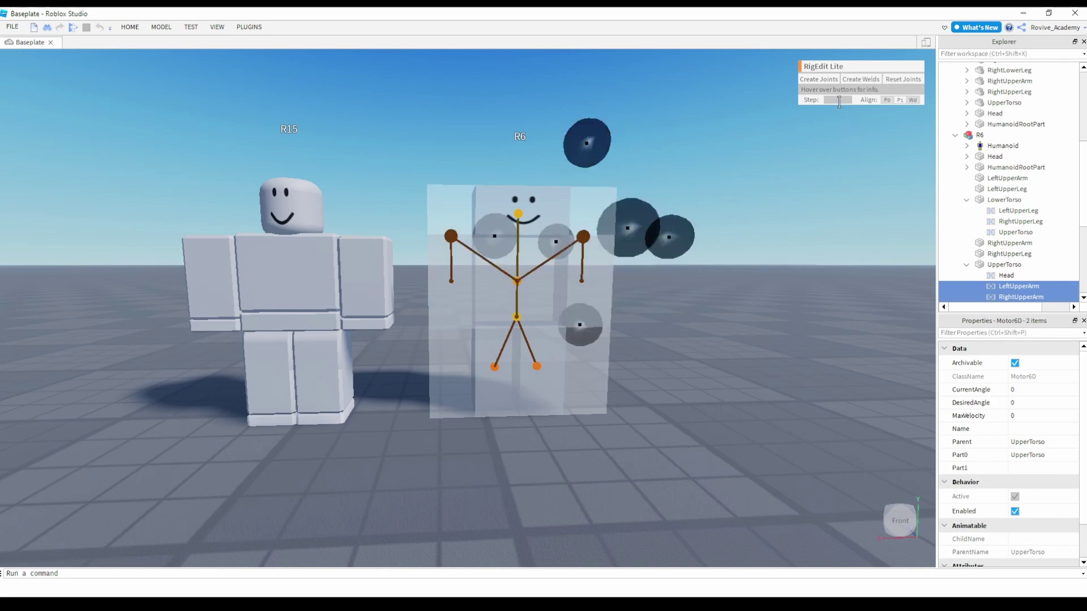
# Set the RigEdit Lite step to 0 and move both R6 arm joints inward toward the torso's shoulders
pyautogui.click(589, 241)
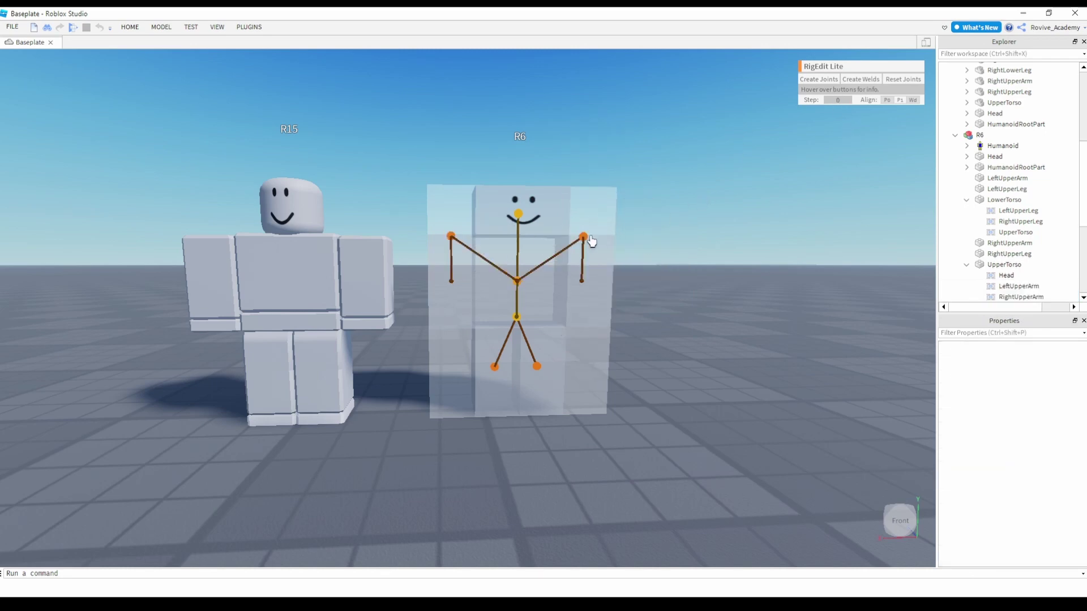
pyautogui.click(584, 237)
pyautogui.moveTo(677, 249); pyautogui.dragTo(659, 250)
pyautogui.click(722, 223)
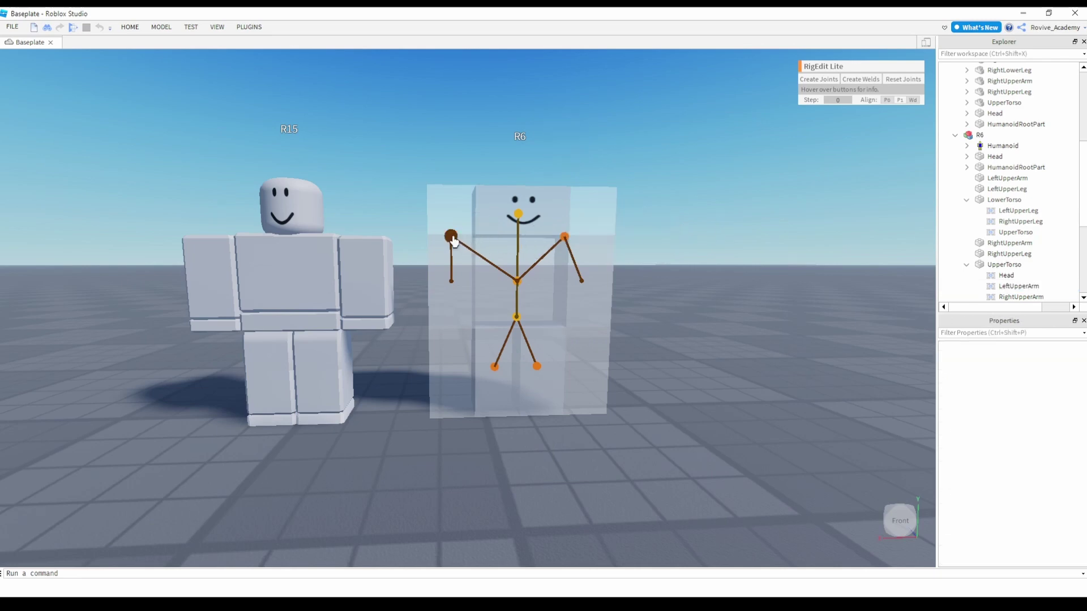
pyautogui.click(563, 236)
pyautogui.click(700, 223)
# Lower the R6 rig's Head joint from the middle of the head to the neck
pyautogui.click(517, 214)
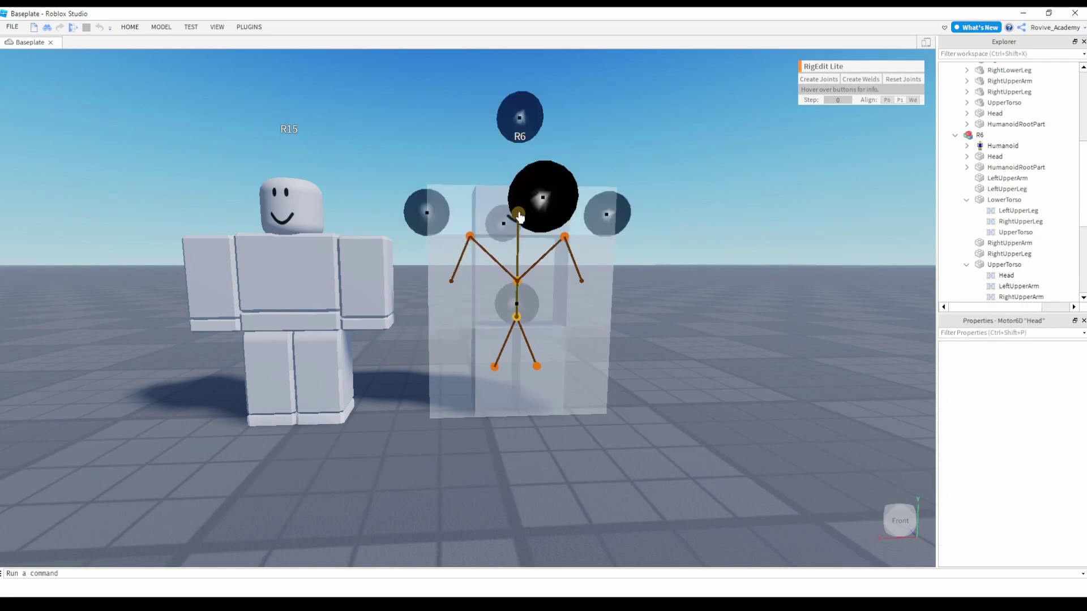
pyautogui.moveTo(518, 138); pyautogui.dragTo(514, 171)
pyautogui.click(516, 204)
# Raise the R6 rig's LeftUpperLeg and RightUpperLeg joints together to hip height at the base of the torso
pyautogui.click(494, 368)
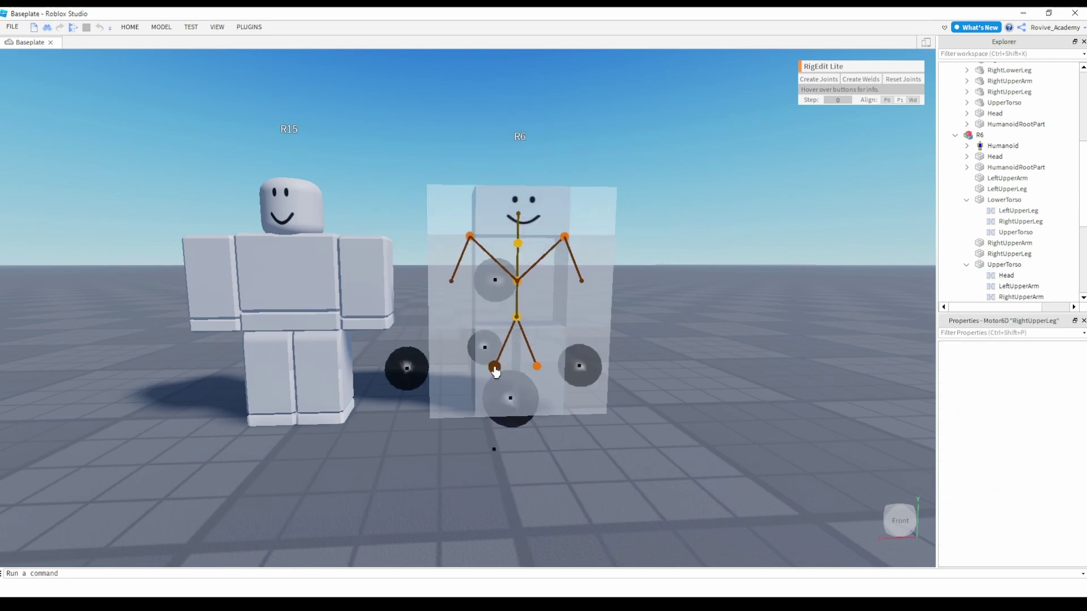
pyautogui.keyDown('shift'); pyautogui.click(536, 367); pyautogui.keyUp('shift')
pyautogui.moveTo(538, 279); pyautogui.dragTo(539, 233)
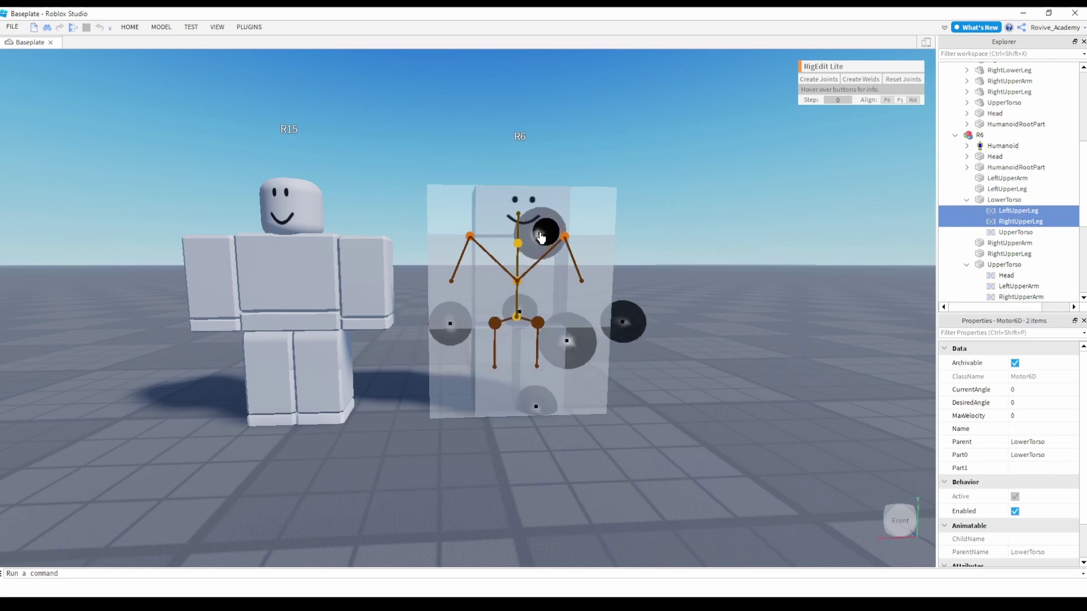
pyautogui.click(618, 205)
# Turn off RigEdit Lite, open the Test 3 file in Moon Animator and scrub into its timeline
pyautogui.click(263, 28)
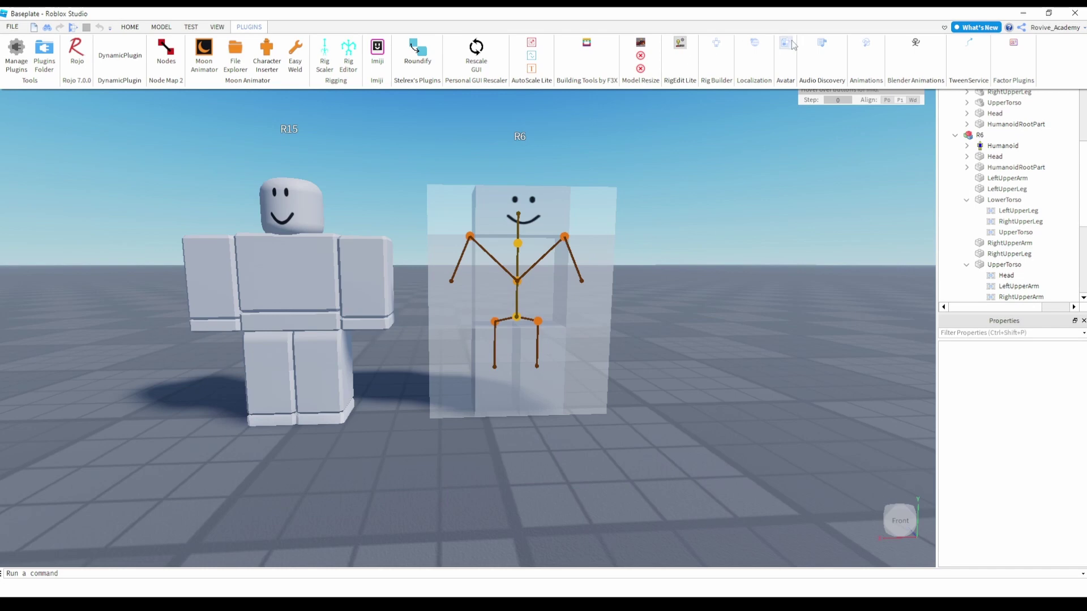
pyautogui.click(679, 45)
pyautogui.click(235, 51)
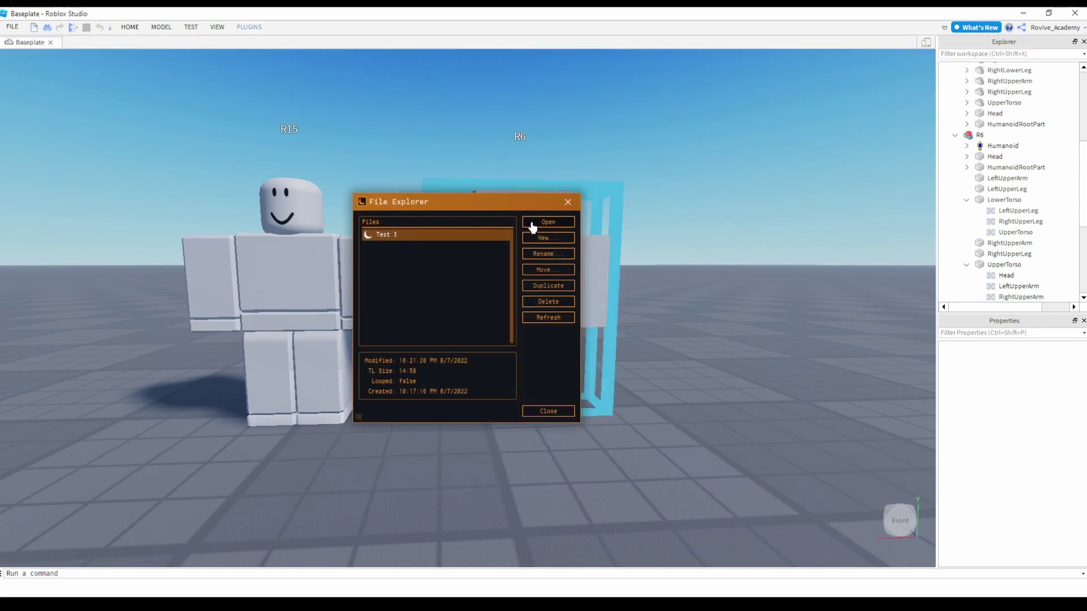
pyautogui.click(532, 222)
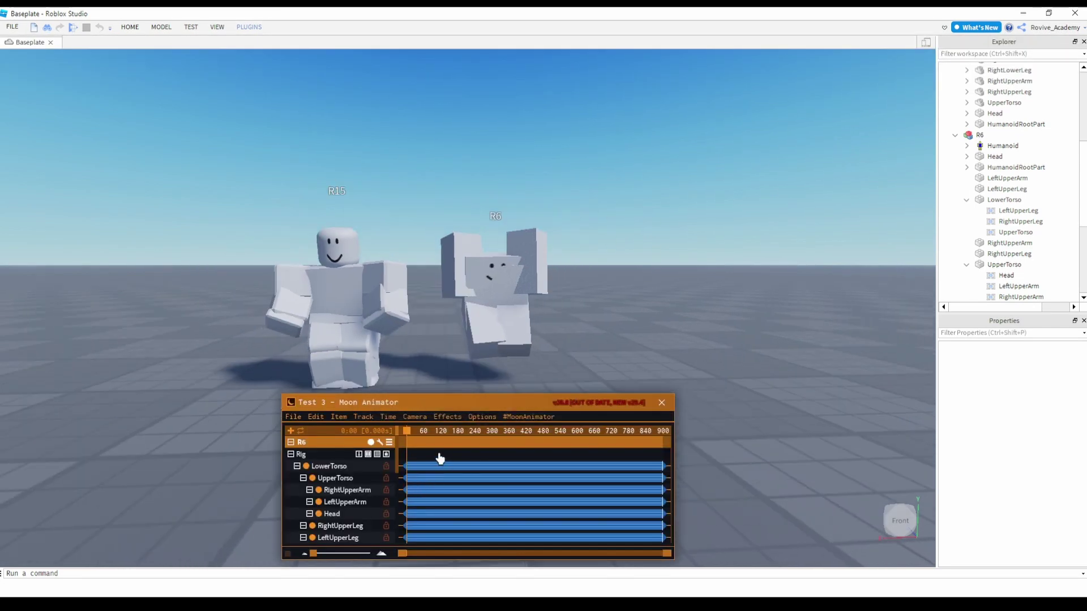
pyautogui.click(434, 432)
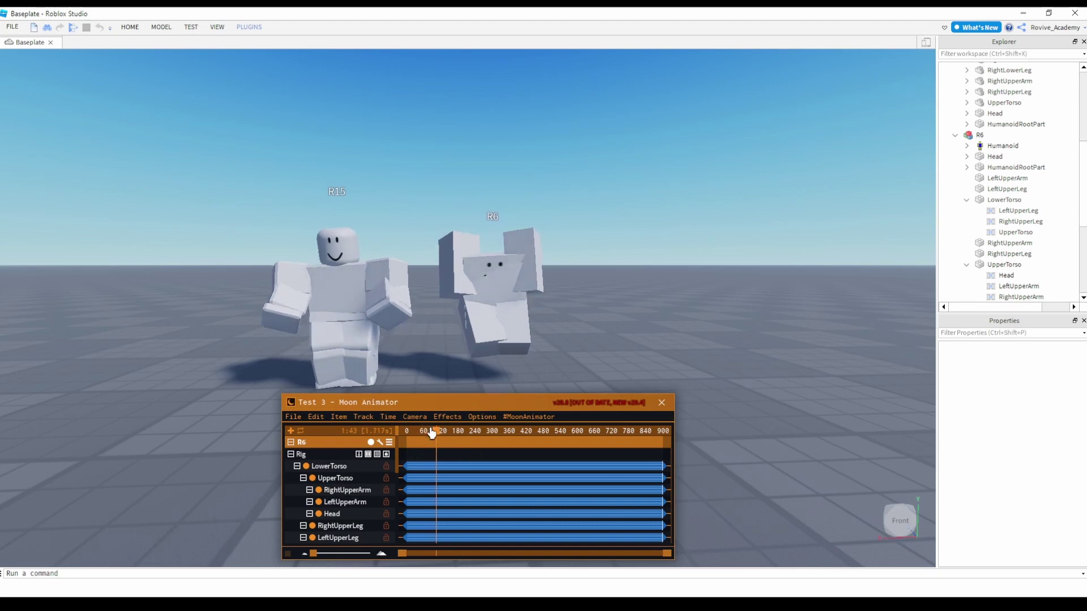
# Import the Test 3 animation asset onto the R6 rig again, replacing the keyframes in the rig
pyautogui.click(338, 417)
pyautogui.click(348, 470)
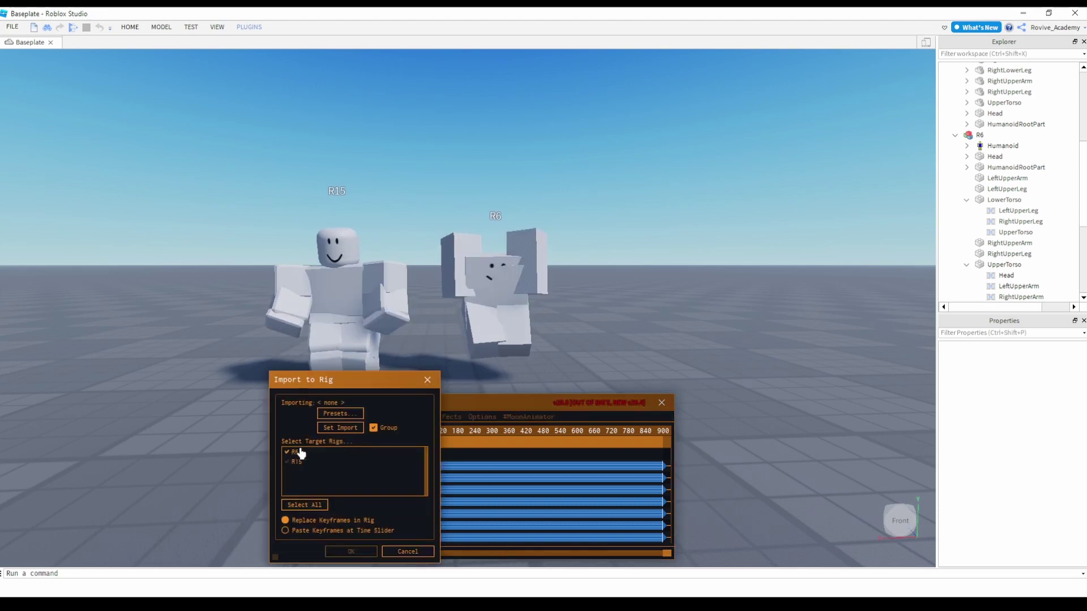
pyautogui.click(339, 428)
pyautogui.click(480, 301)
pyautogui.click(756, 475)
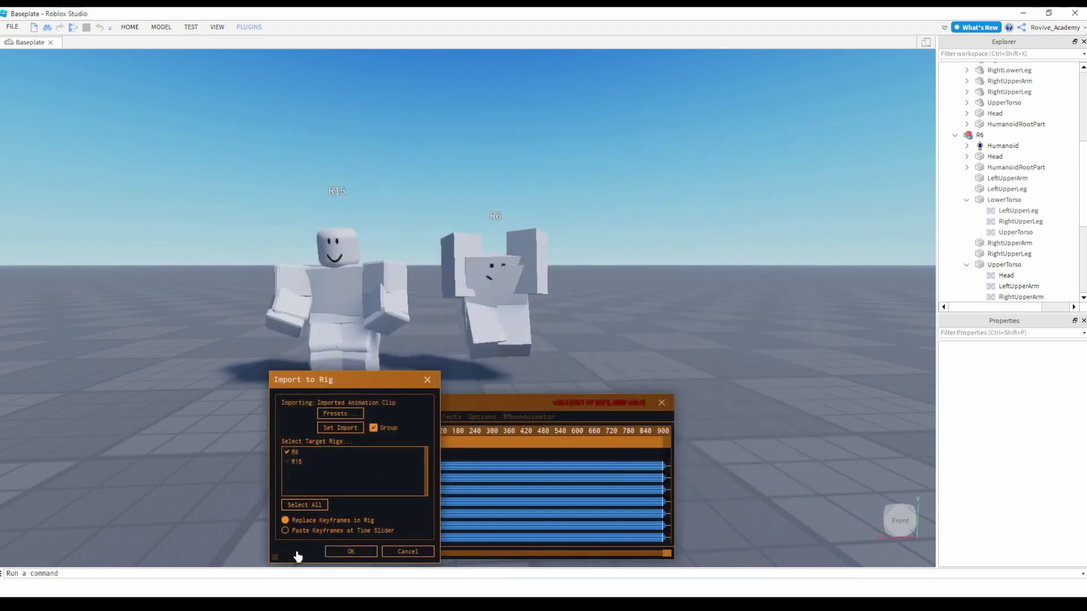
pyautogui.click(351, 551)
# Examine the playing animation on the R15 and R6 rigs in the viewport
pyautogui.click(708, 325)
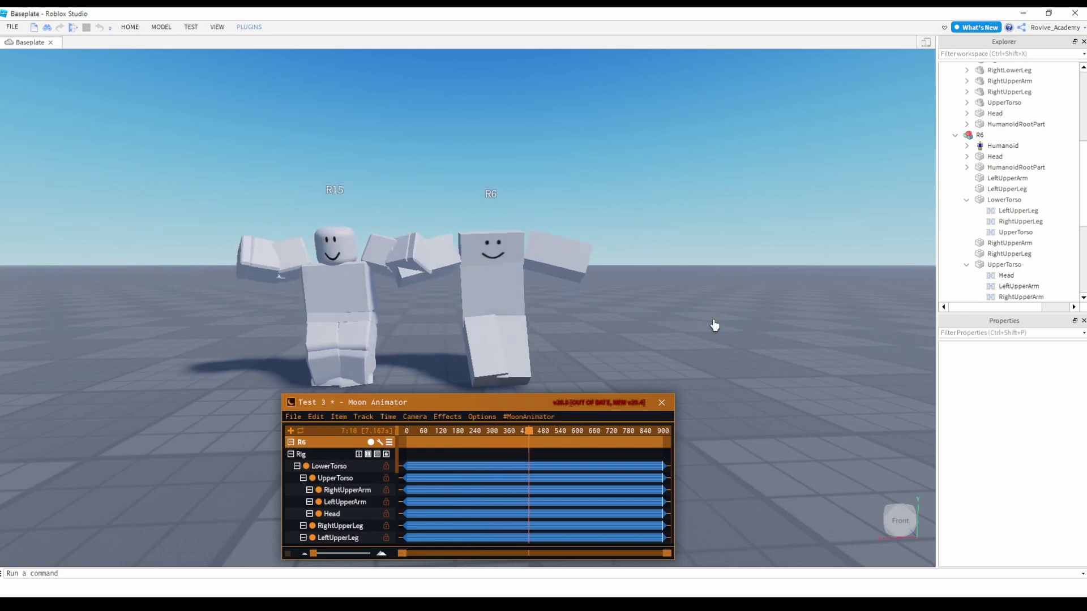
pyautogui.press('w')
pyautogui.press('d')
pyautogui.moveTo(707, 323); pyautogui.dragTo(707, 322, button='right')
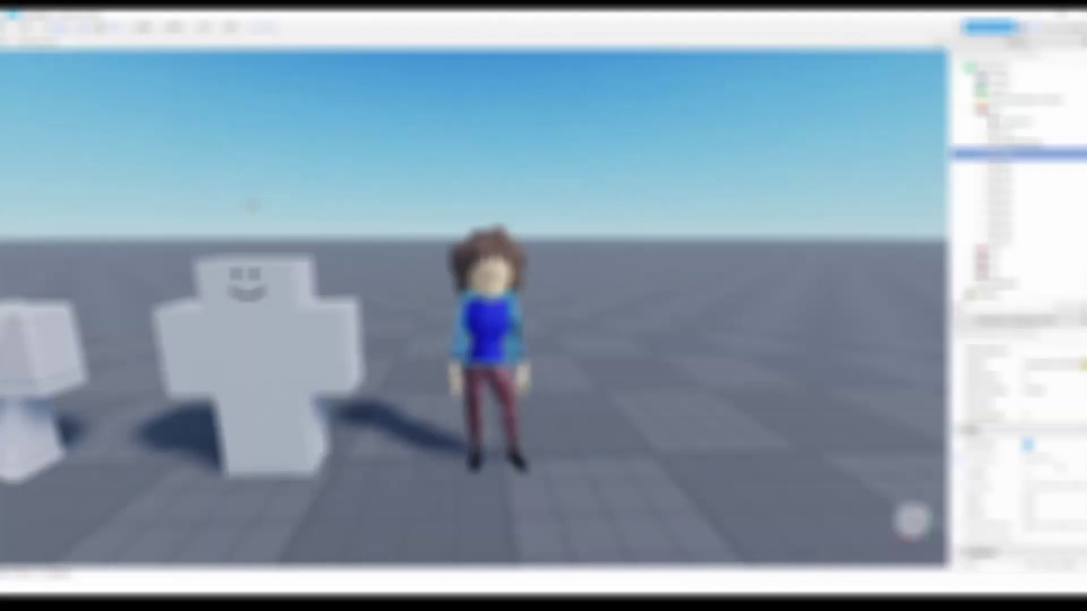
# Rename the Boy model's torso, left leg and right foot parts as UpperTorso, LeftUpperLeg and RightFoot
pyautogui.click(1031, 504)
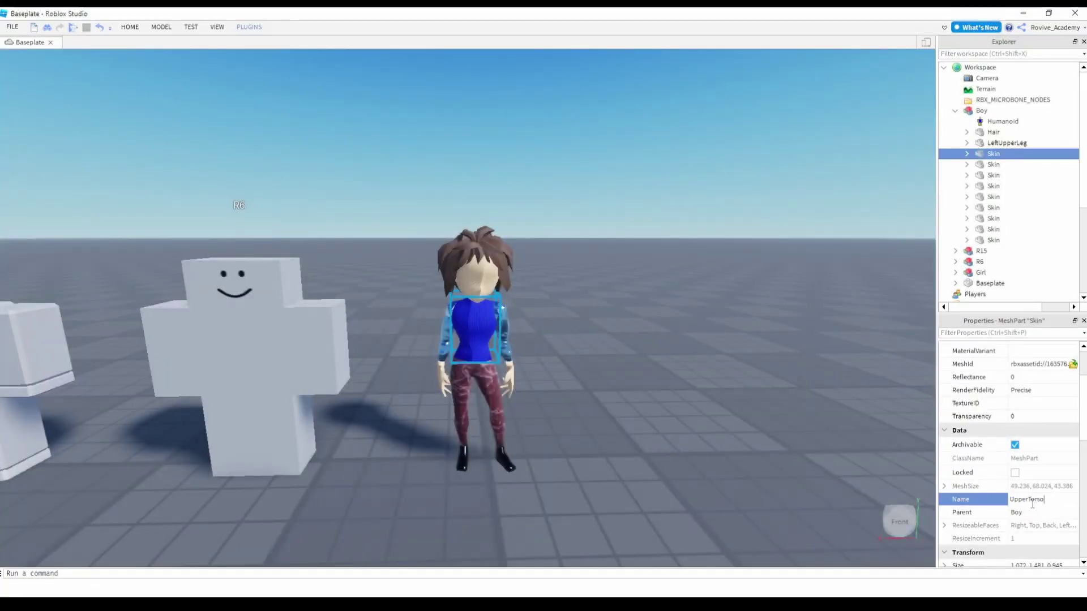
pyautogui.click(993, 164)
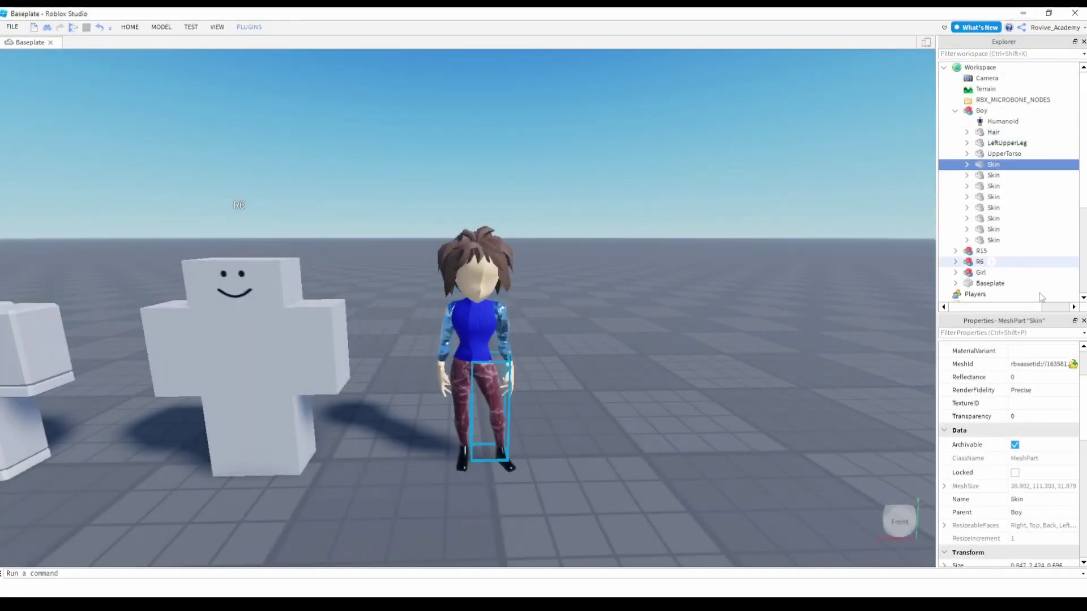
pyautogui.click(1045, 499)
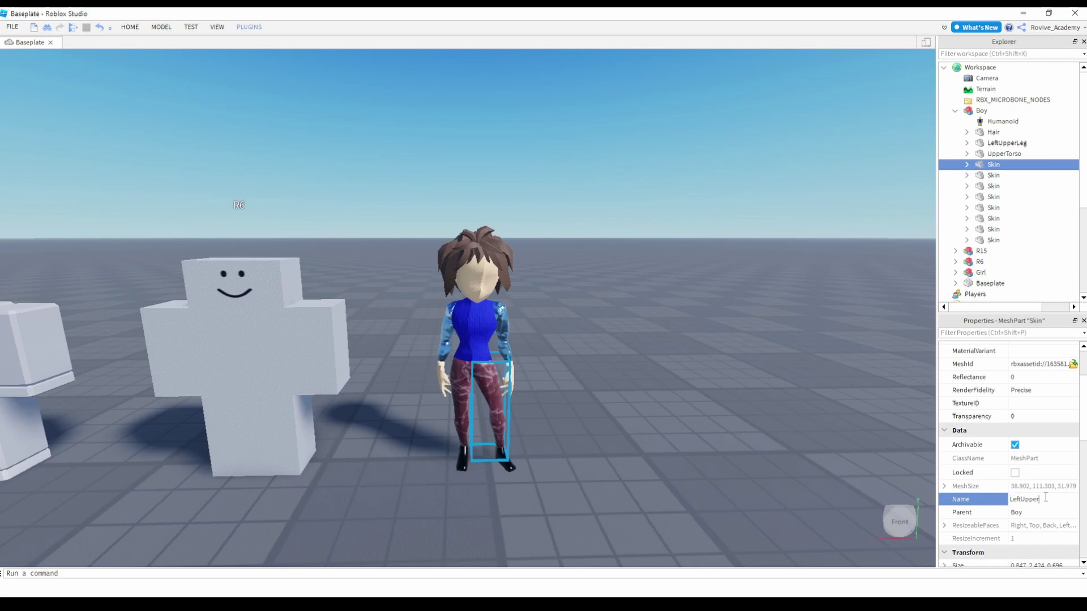
pyautogui.click(1015, 175)
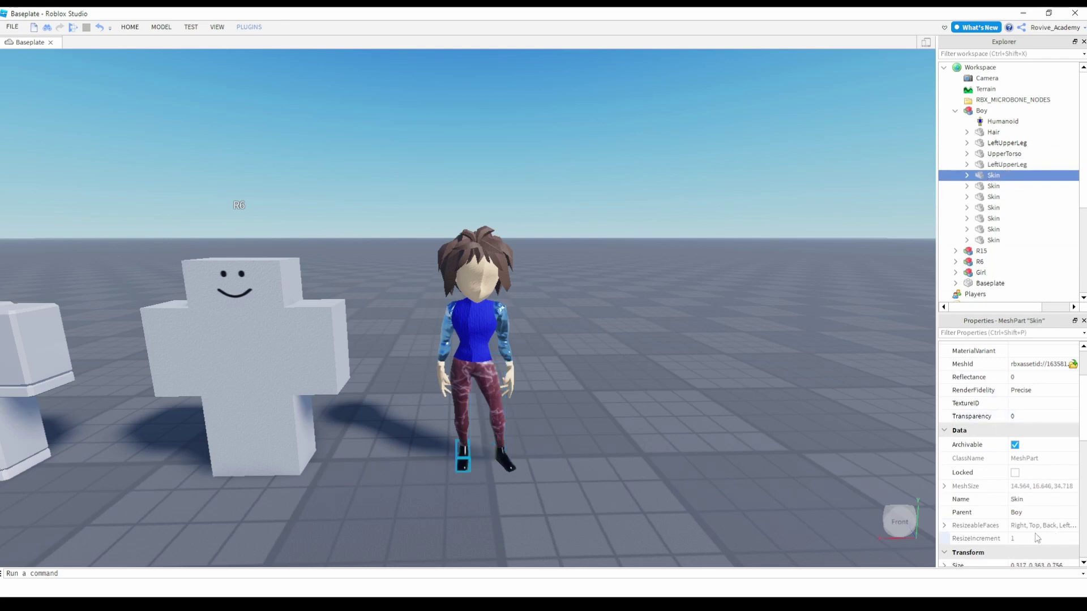
pyautogui.click(1030, 499)
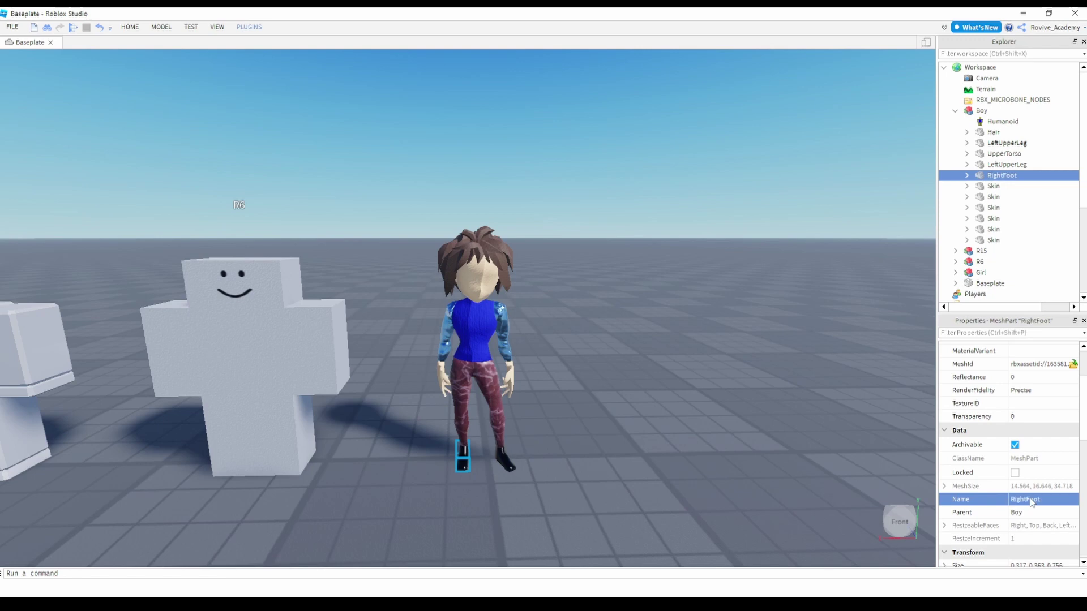
# Rename the Boy model's left foot, right hand and right arm parts as LeftFoot, RightHand and RightUpperArm
pyautogui.click(988, 188)
pyautogui.click(1045, 499)
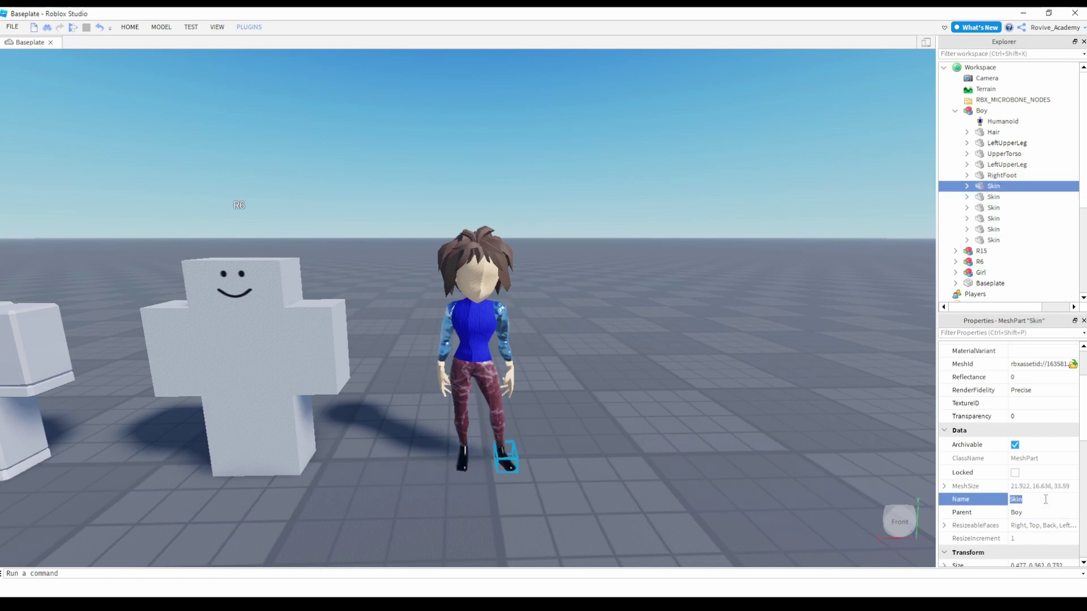
pyautogui.click(994, 196)
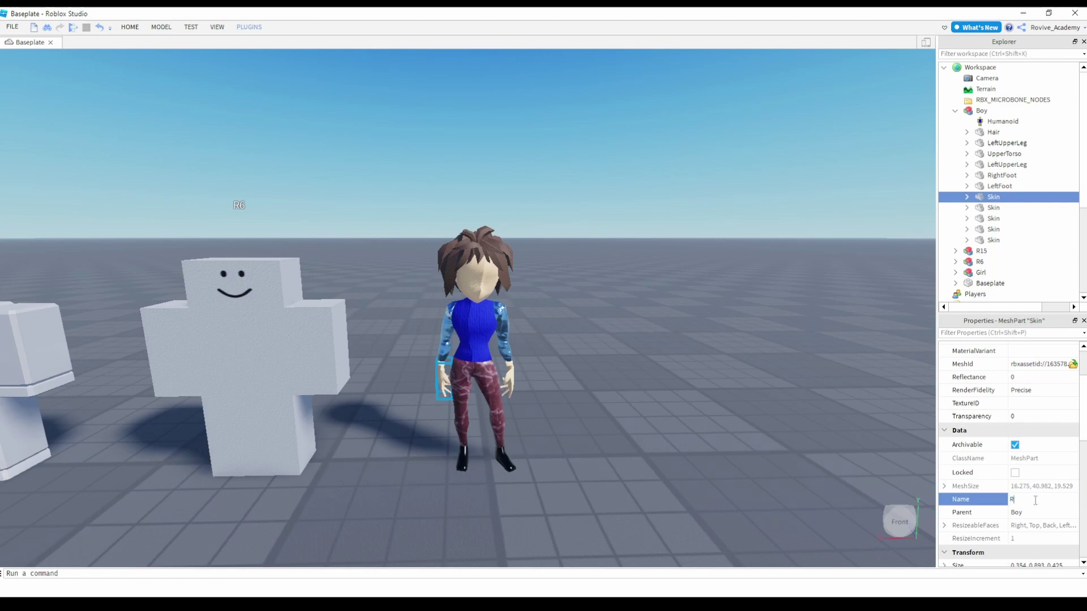
pyautogui.click(994, 208)
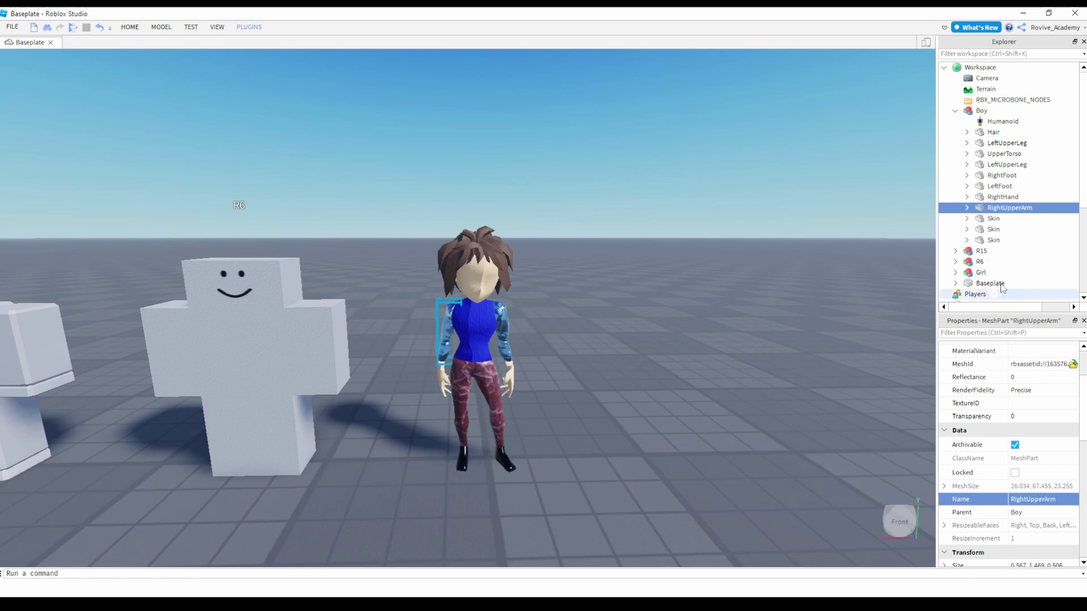
# Rename the Boy model's left arm, head and left hand parts as LeftUpperArm, Head and LeftHand
pyautogui.click(992, 219)
pyautogui.click(1034, 499)
pyautogui.write('LeftUpperArm')
pyautogui.click(993, 229)
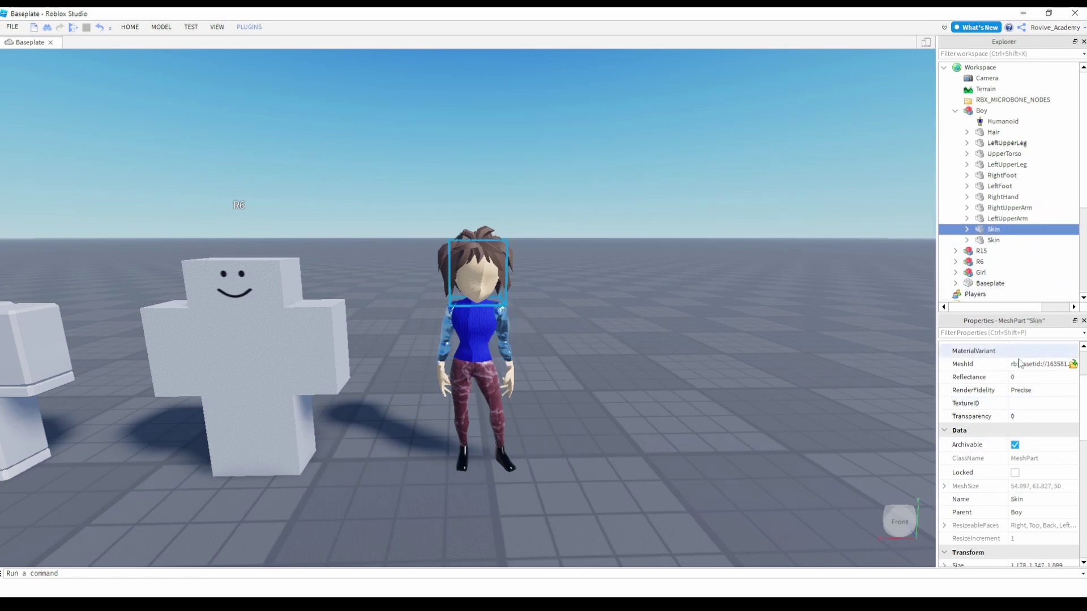
pyautogui.click(1034, 499)
pyautogui.write('Head')
pyautogui.click(994, 240)
pyautogui.click(1035, 500)
pyautogui.write('LeftHand')
pyautogui.write('oidRootPart')
# Name one torso copy HumanoidRootPart and give it the same position as the Boy model's UpperTorso
pyautogui.click(1003, 123)
pyautogui.click(1041, 454)
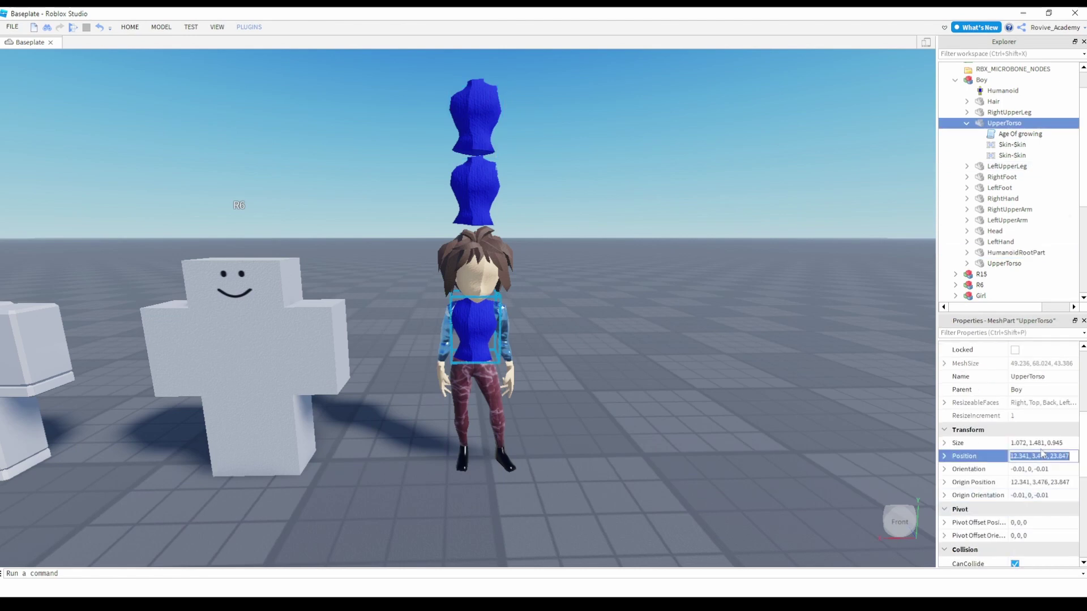
pyautogui.click(1004, 252)
pyautogui.hotkey('ctrl', 'v')
# Rename the Boy model's remaining UpperTorso copy as LowerTorso and set its transparency to 1
pyautogui.click(981, 80)
pyautogui.click(966, 123)
pyautogui.click(1004, 231)
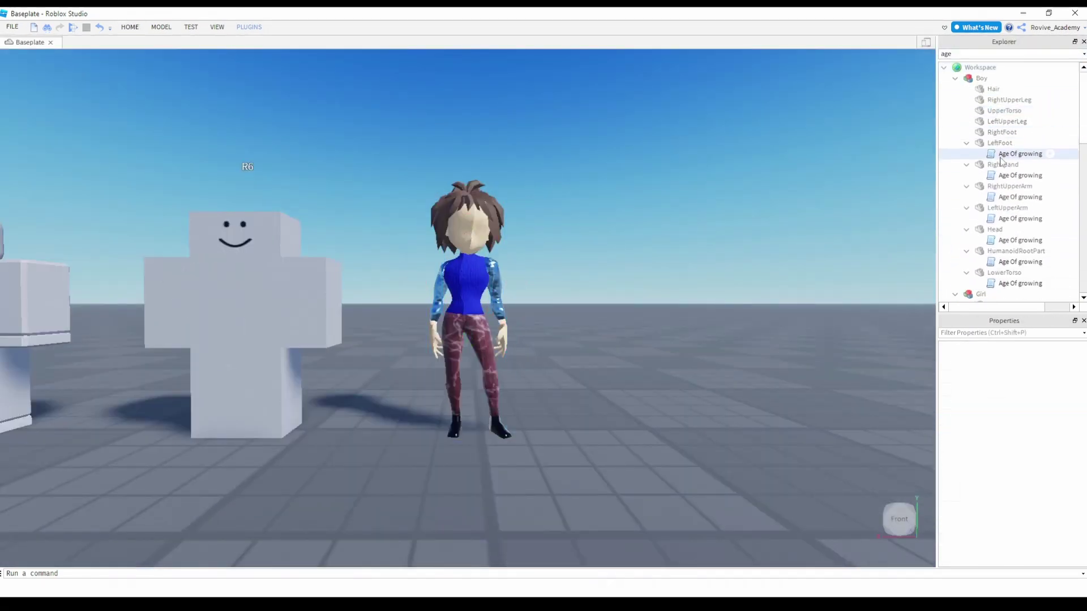
# Filter the Explorer by "age" and delete the Age Of growing scripts from the Boy and Girl models
pyautogui.click(1000, 155)
pyautogui.press('Delete')
pyautogui.click(999, 253)
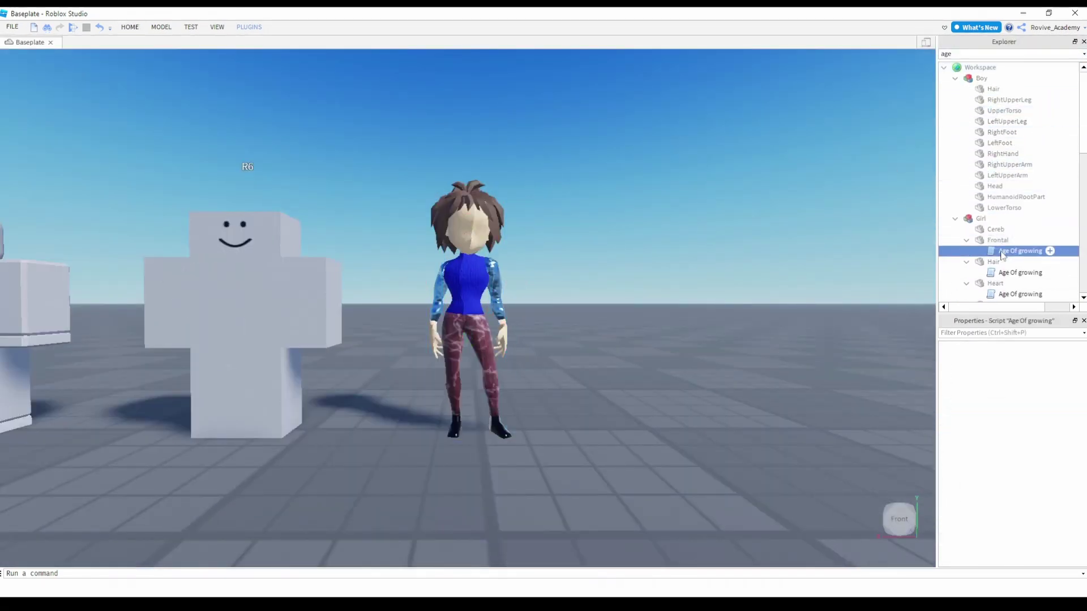
pyautogui.press('Delete')
pyautogui.click(967, 241)
pyautogui.click(994, 230)
pyautogui.press('Delete')
# Join the Boy's parts in place with animatable Easy Weld joints, attaching hands to upper arms, Hair to Head and UpperTorso to LowerTorso
pyautogui.click(989, 176)
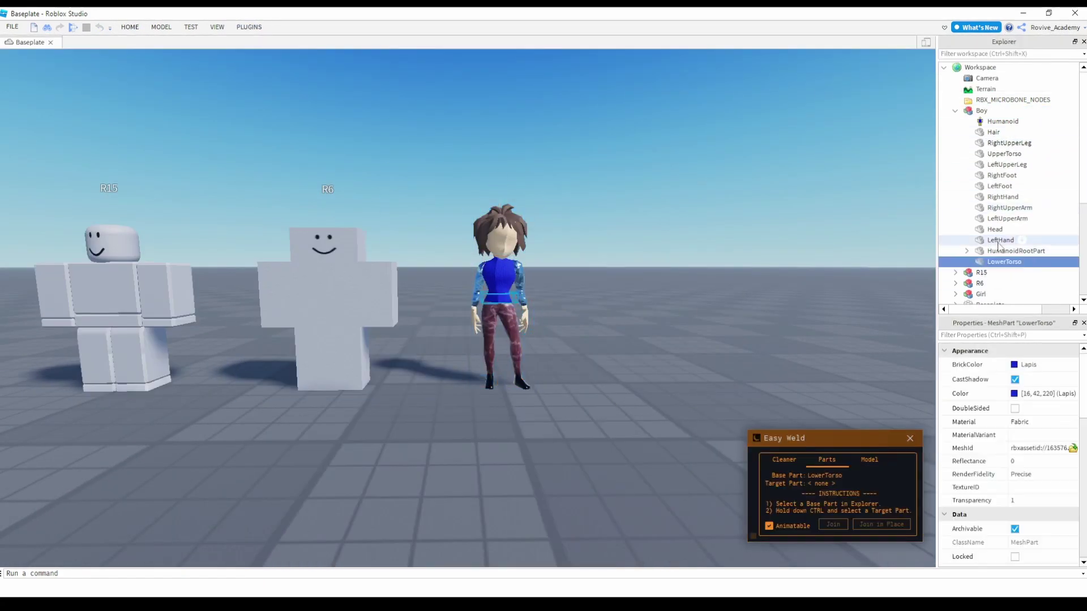
pyautogui.click(966, 154)
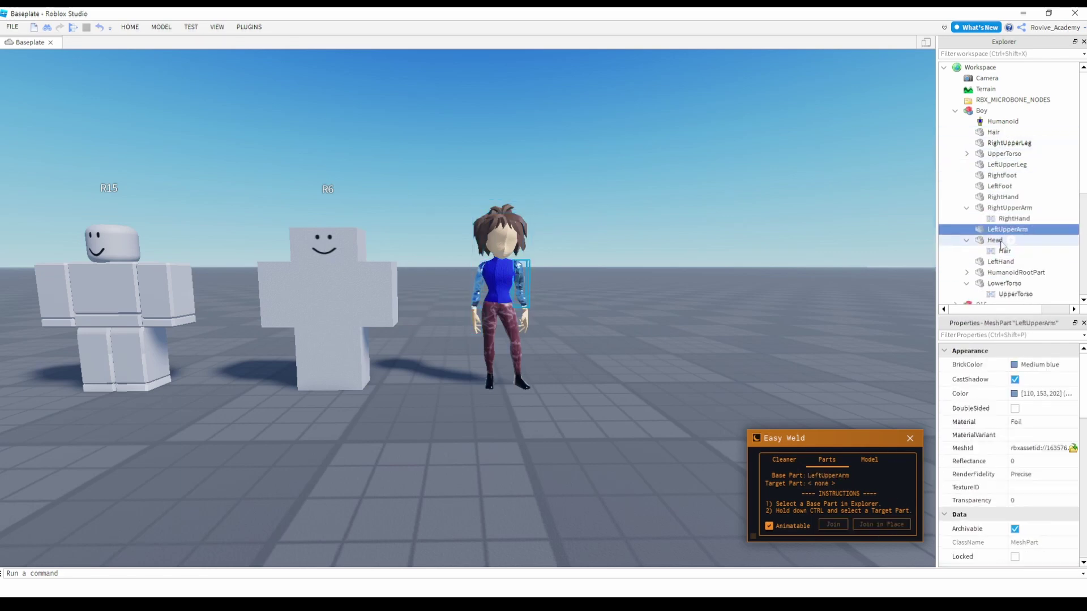
pyautogui.click(882, 524)
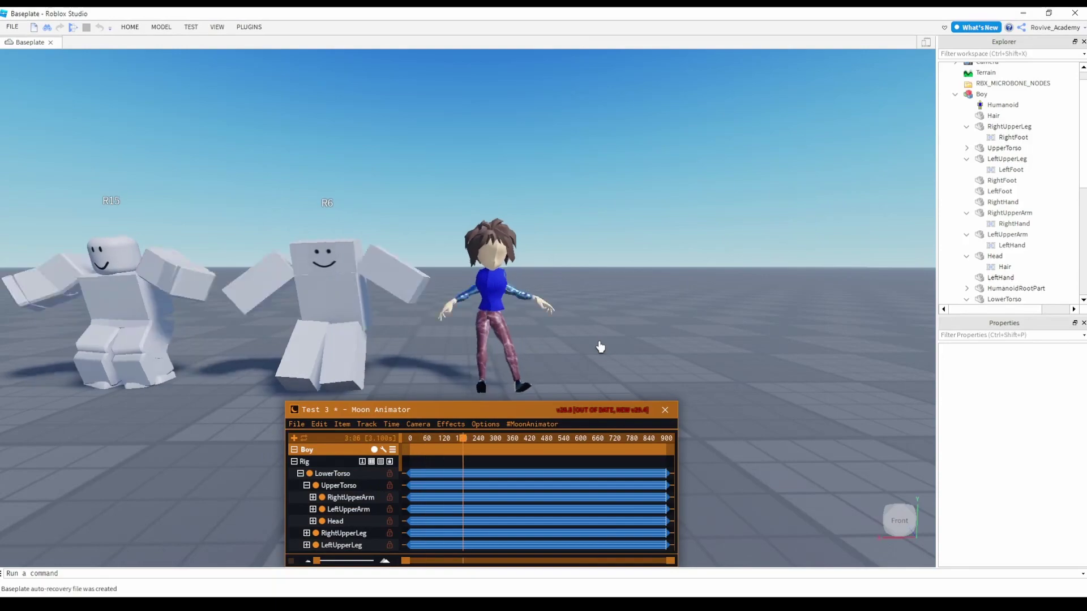
# Leave the animation and reposition the Boy rig's joints with RigEdit Lite at the shoulders, wrists, hips and ankles
pyautogui.click(297, 423)
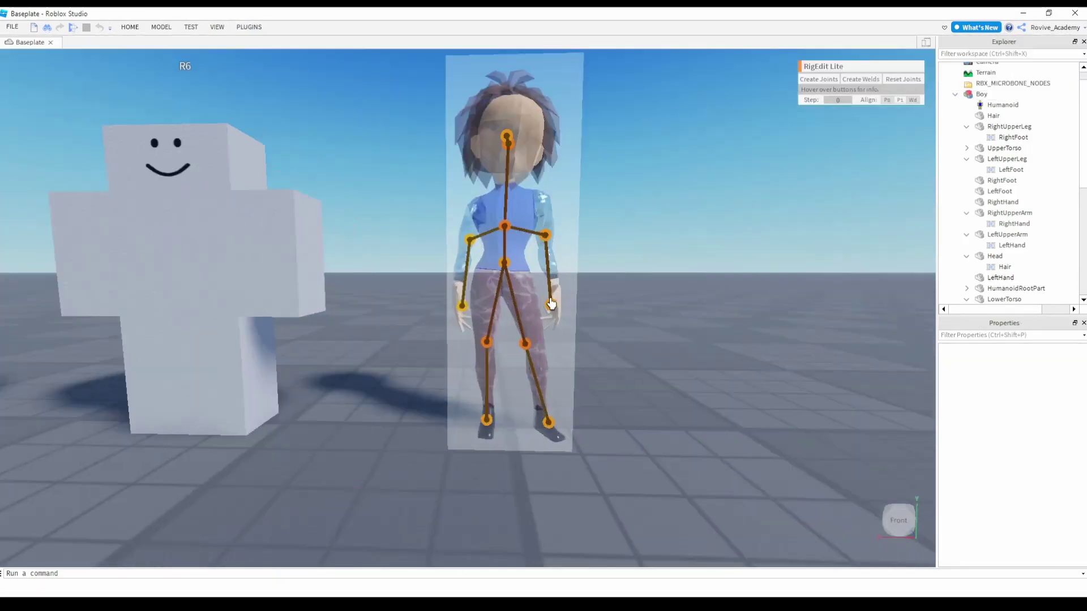
pyautogui.click(532, 271)
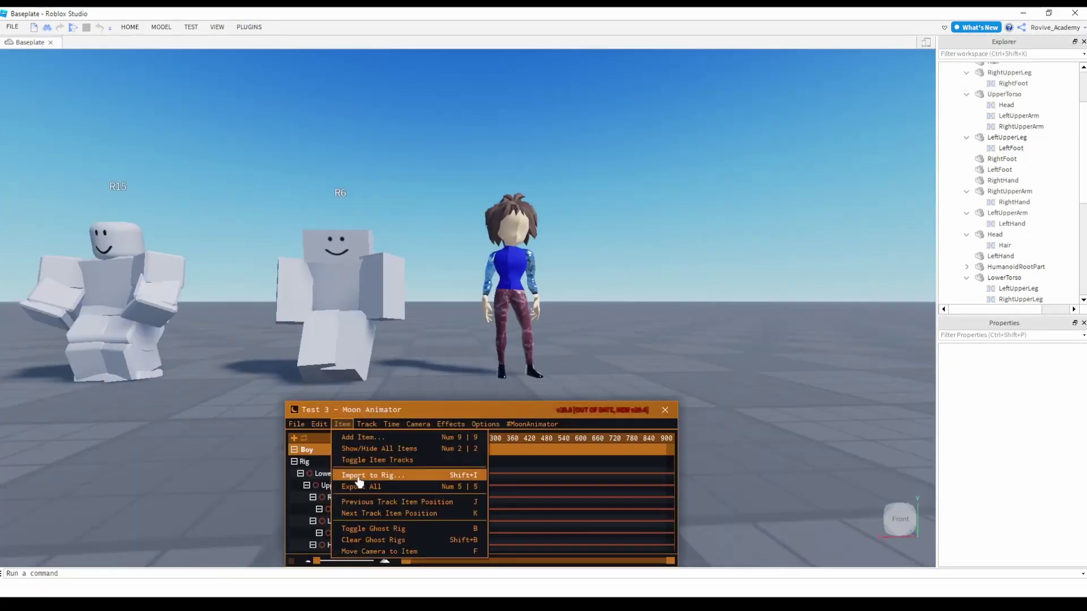
# Import the Test 3 animation asset onto the Boy rig, replacing its keyframes, and view the playback
pyautogui.click(341, 459)
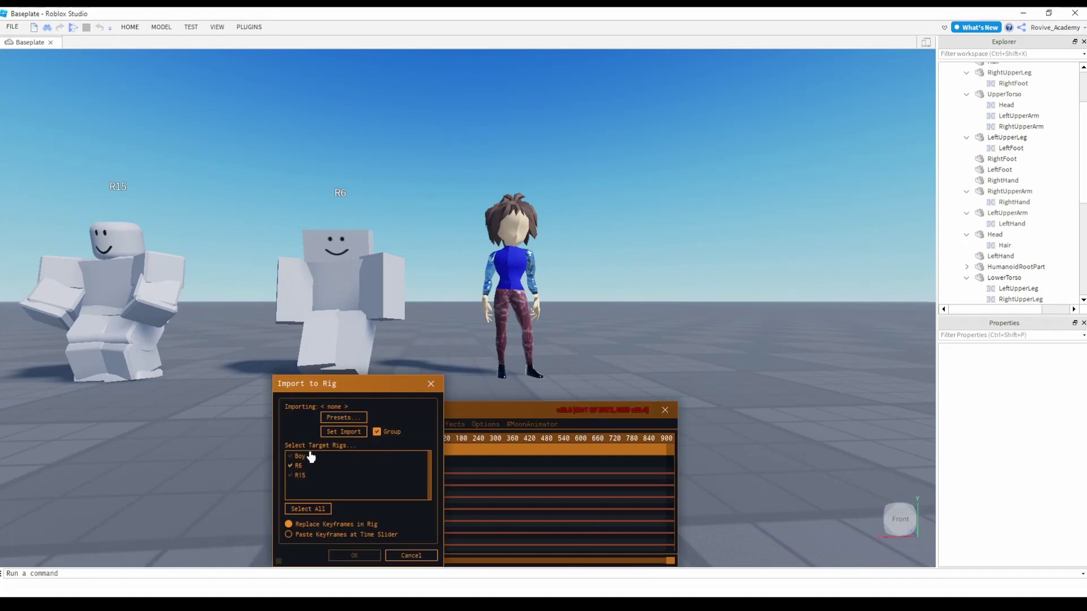
pyautogui.click(300, 456)
pyautogui.click(343, 432)
pyautogui.click(476, 269)
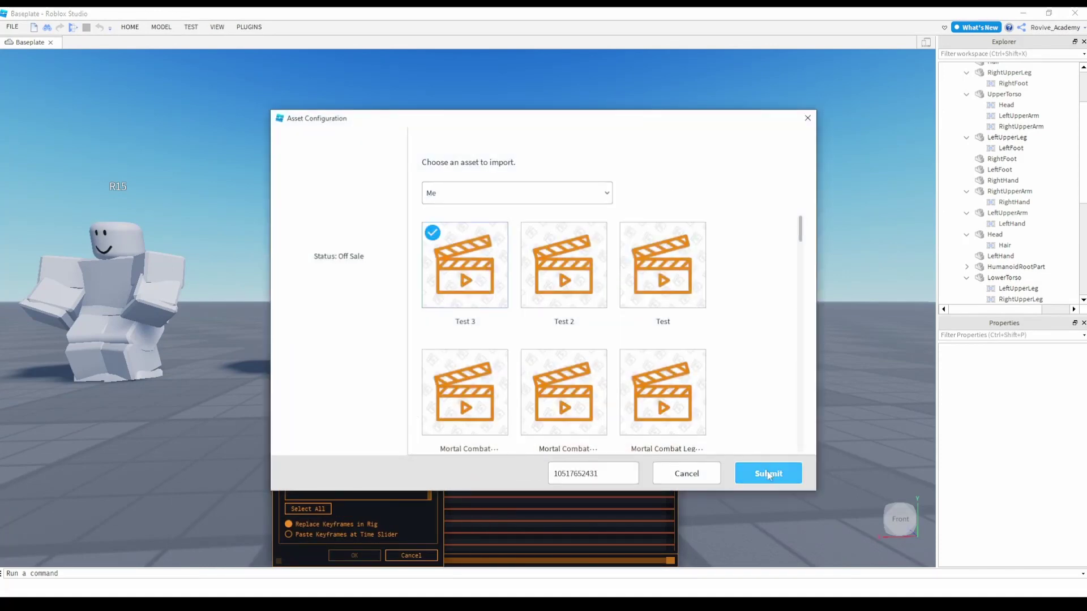
pyautogui.click(767, 472)
pyautogui.click(355, 555)
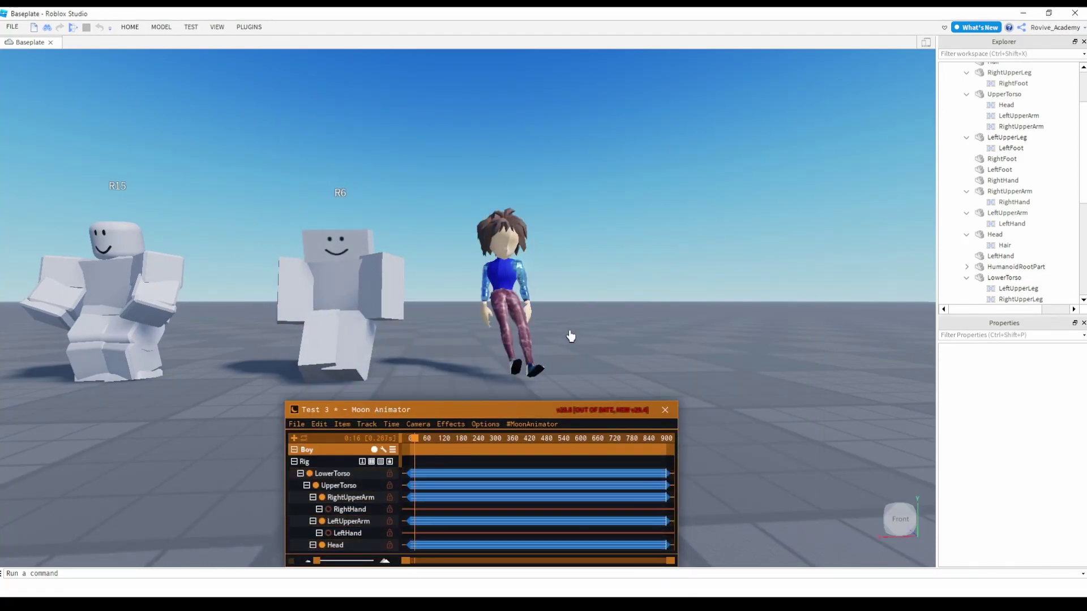
pyautogui.moveTo(569, 335); pyautogui.dragTo(646, 305, button='right')
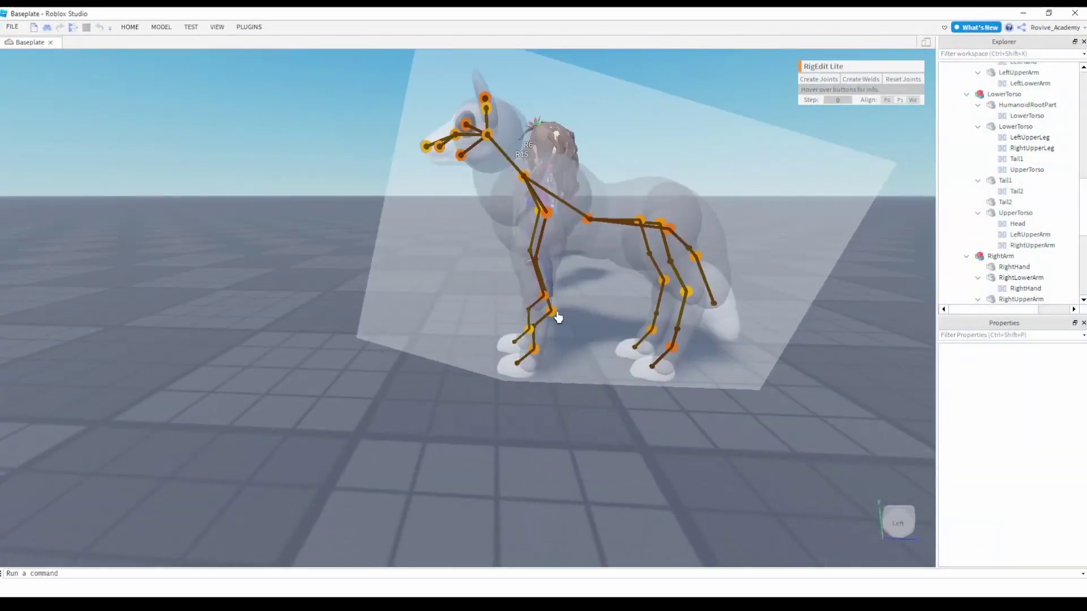
# Select the four-legged rig's LeftLowerArm and RightLowerArm joints in RigEdit Lite and move them together up the front legs
pyautogui.click(553, 311)
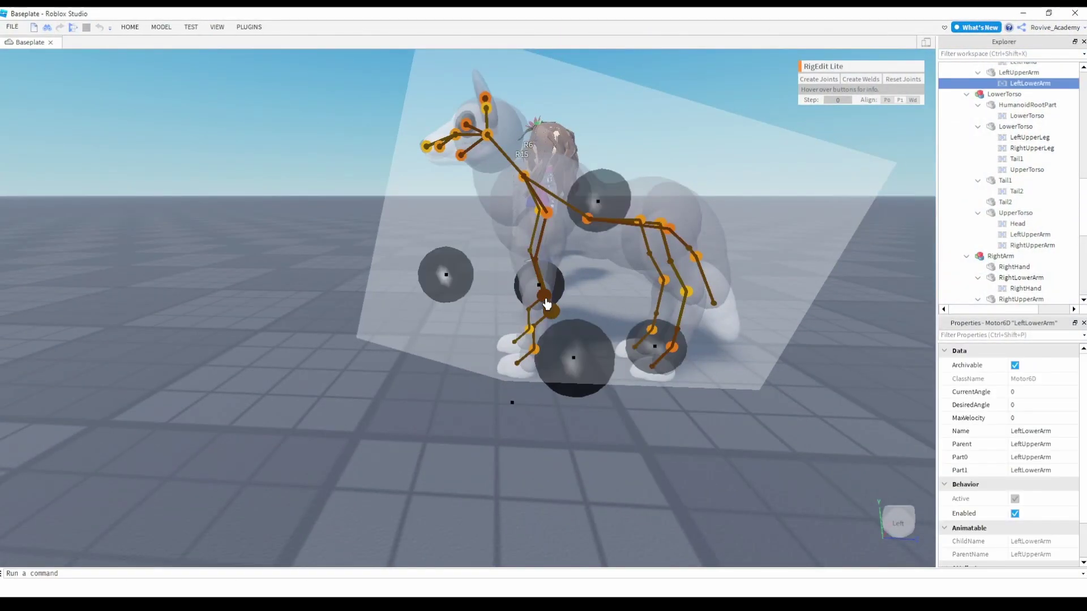
pyautogui.keyDown('shift'); pyautogui.click(545, 296); pyautogui.keyUp('shift')
pyautogui.click(651, 330)
pyautogui.click(544, 299)
pyautogui.click(544, 296)
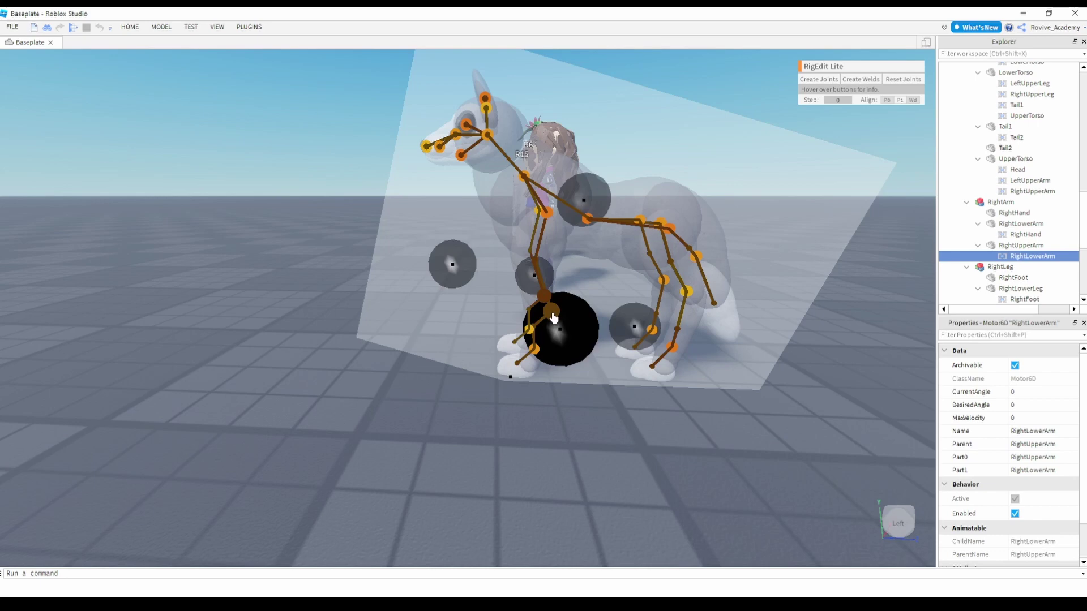
pyautogui.keyDown('ctrl'); pyautogui.click(639, 332); pyautogui.keyUp('ctrl')
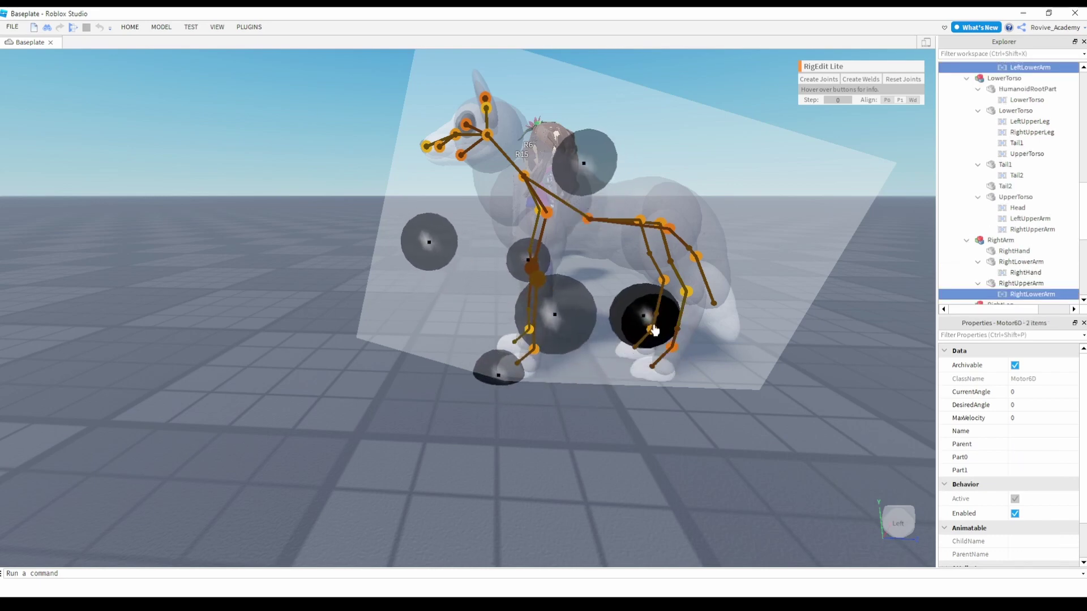
# Move the four-legged rig's Head joint to the middle of the neck and lower its UpperTorso joint into the chest
pyautogui.click(544, 144)
pyautogui.click(485, 138)
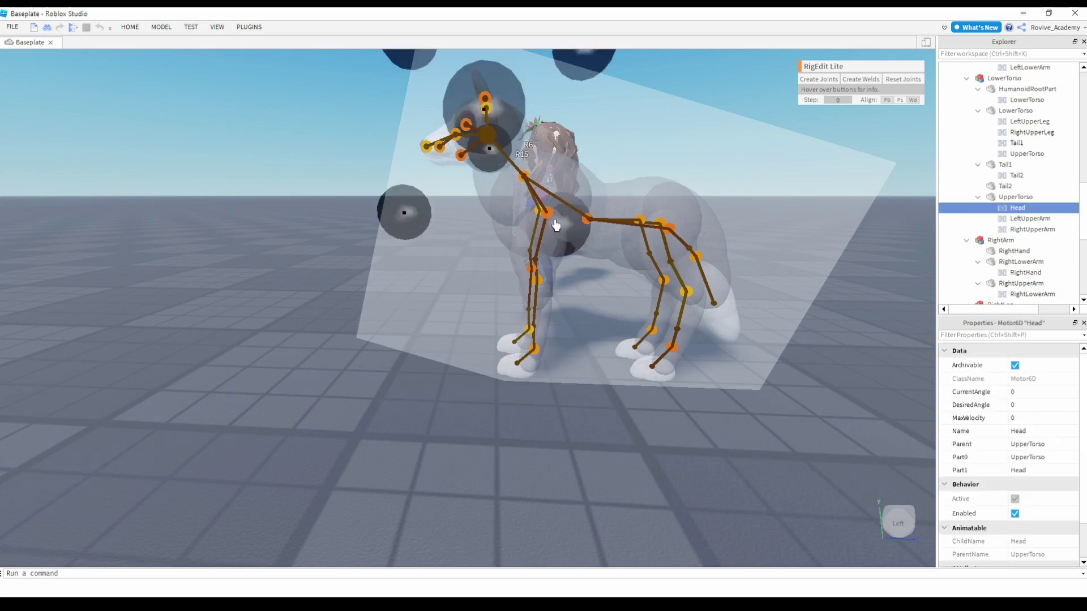
pyautogui.click(538, 206)
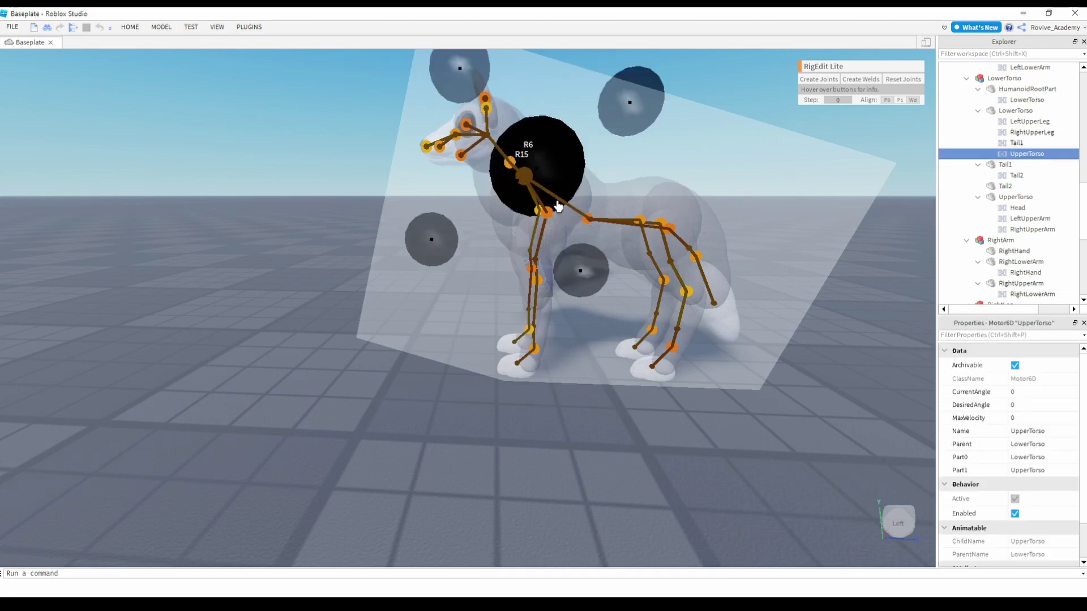
pyautogui.click(716, 146)
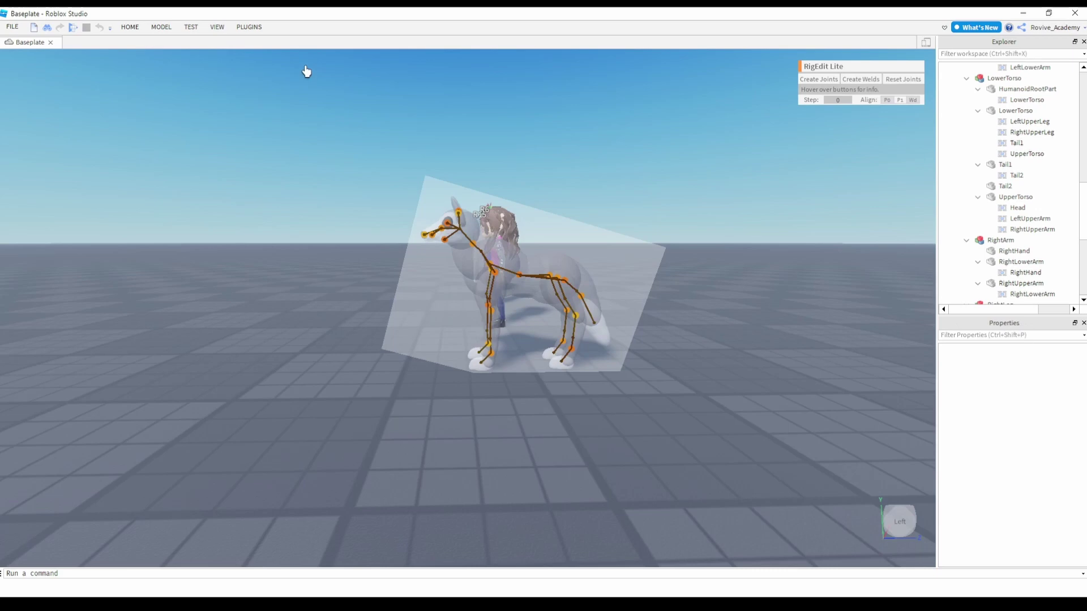
# Leave RigEdit Lite and open the Test 3 file in Moon Animator
pyautogui.click(248, 26)
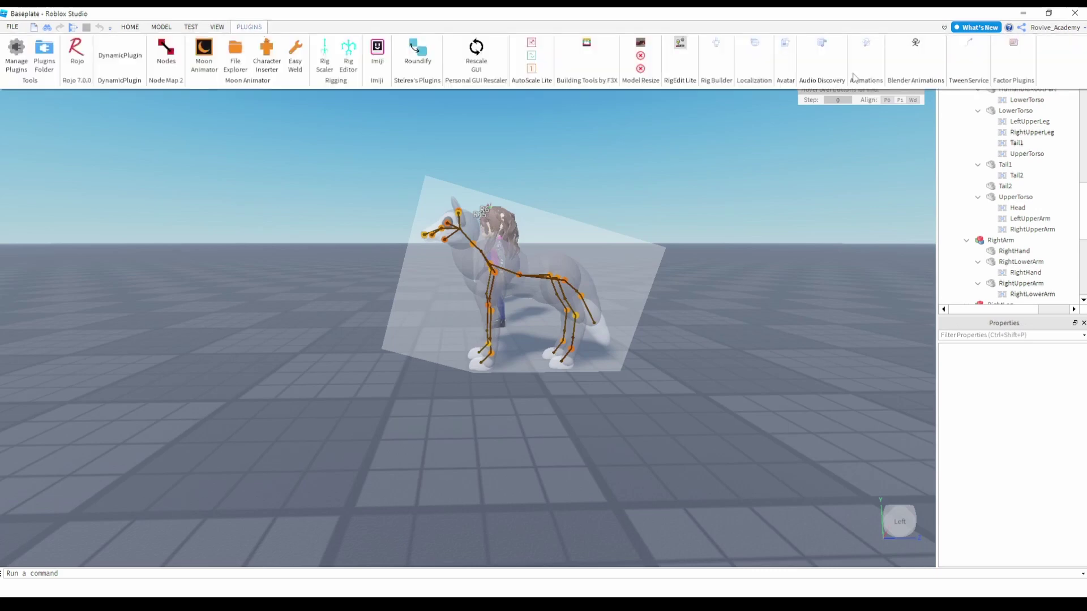
pyautogui.click(681, 46)
pyautogui.click(236, 52)
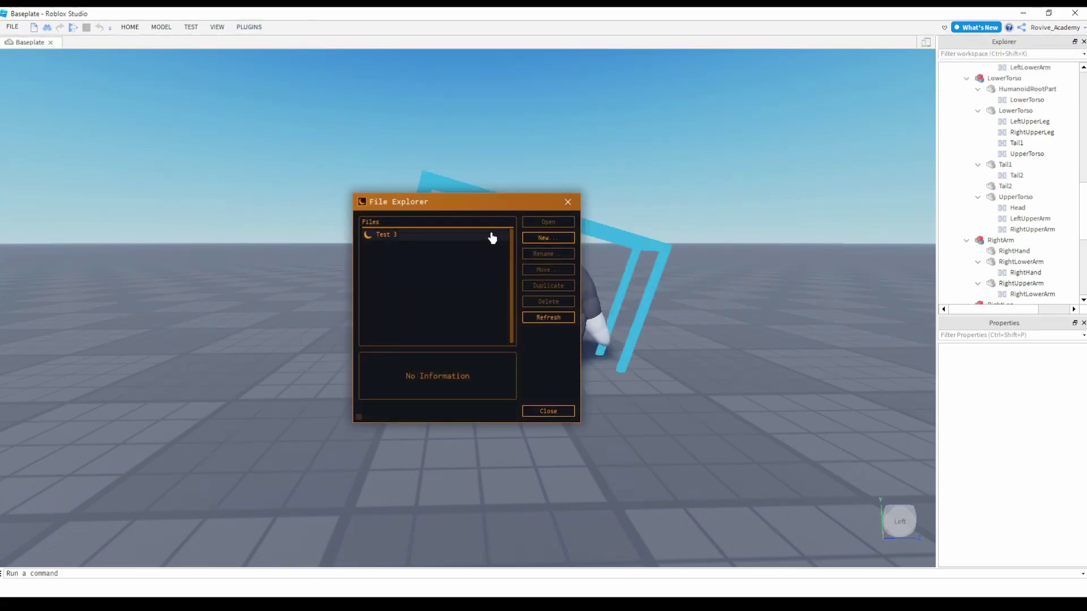
pyautogui.click(492, 234)
pyautogui.click(548, 221)
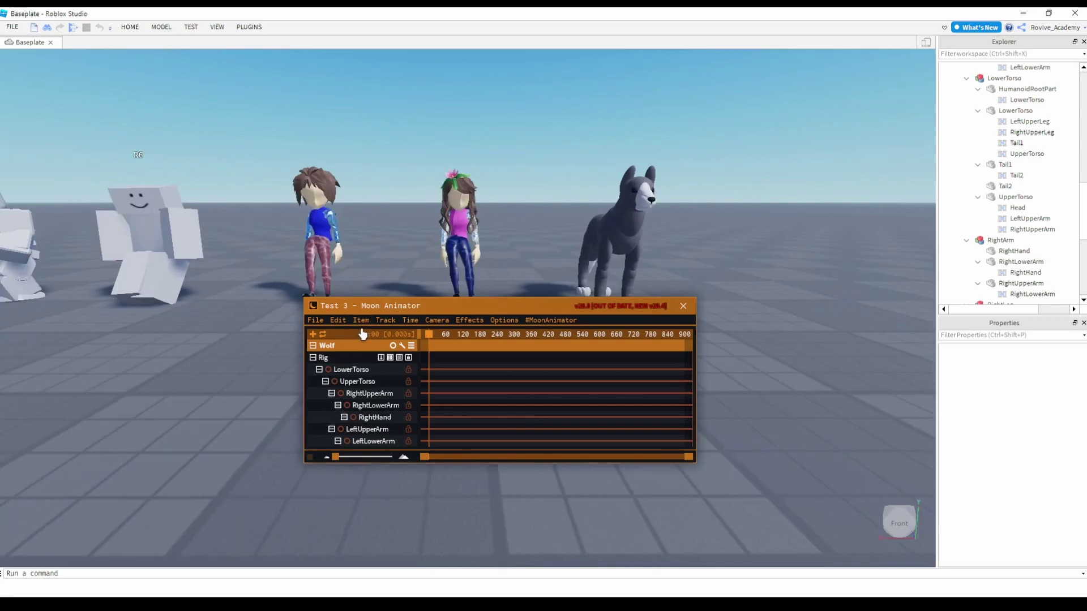
# Import the animation clip onto the Wolf rig, replacing its keyframes, and view the playback
pyautogui.click(361, 320)
pyautogui.click(383, 384)
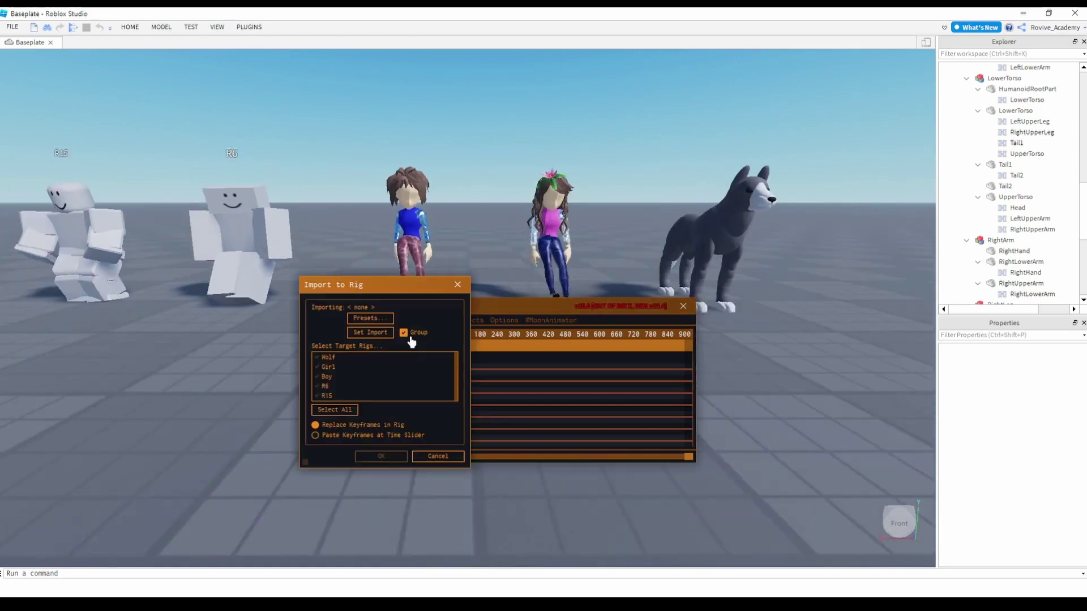
pyautogui.click(371, 334)
pyautogui.click(459, 271)
pyautogui.click(768, 473)
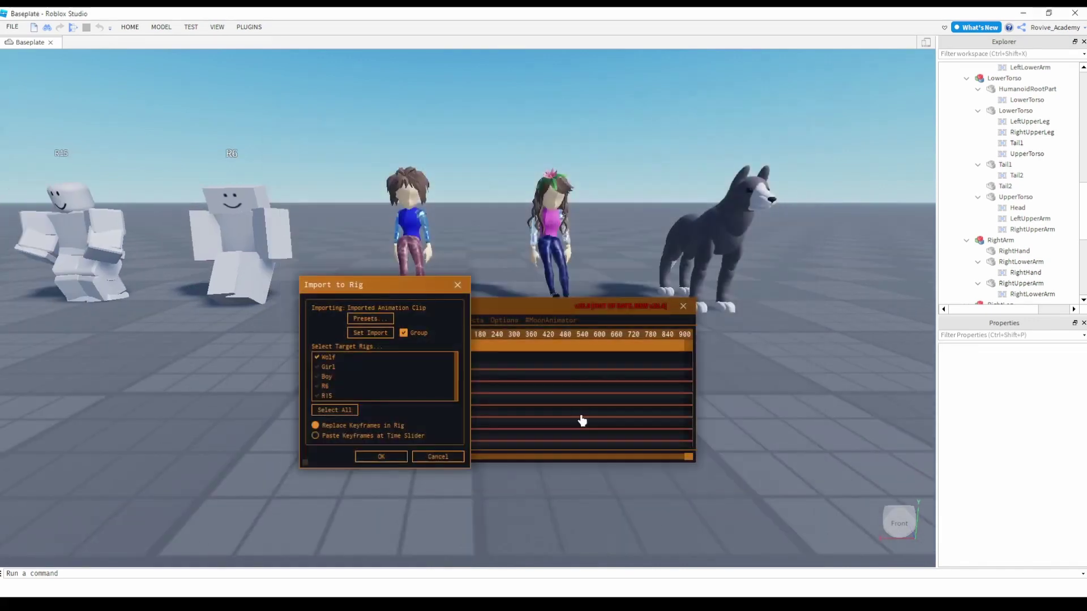
pyautogui.click(381, 457)
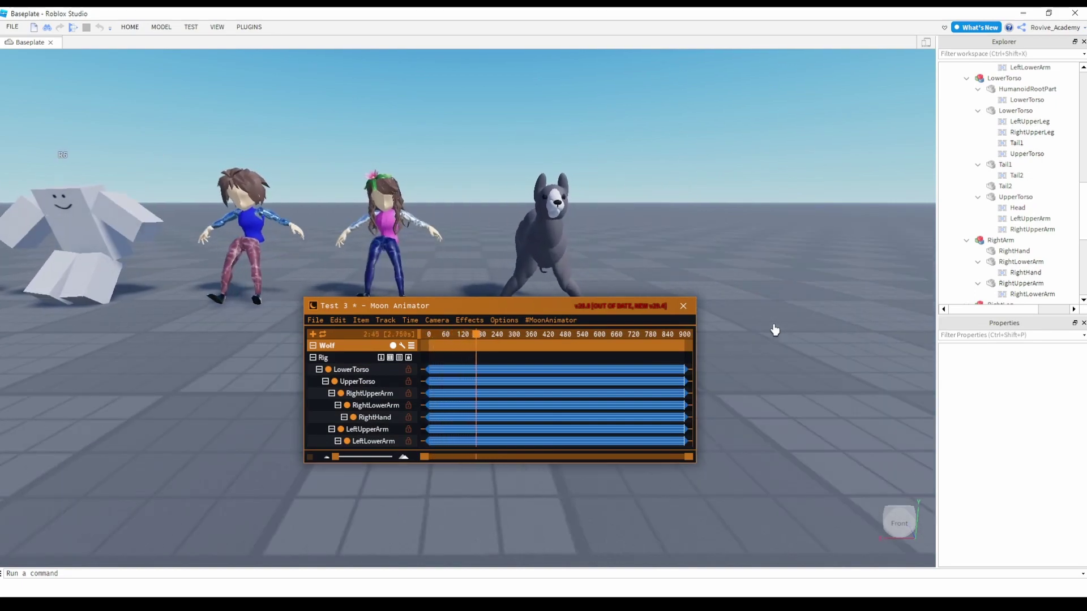
pyautogui.scroll(2, 735, 306)
pyautogui.moveTo(736, 305); pyautogui.dragTo(735, 306, button='right')
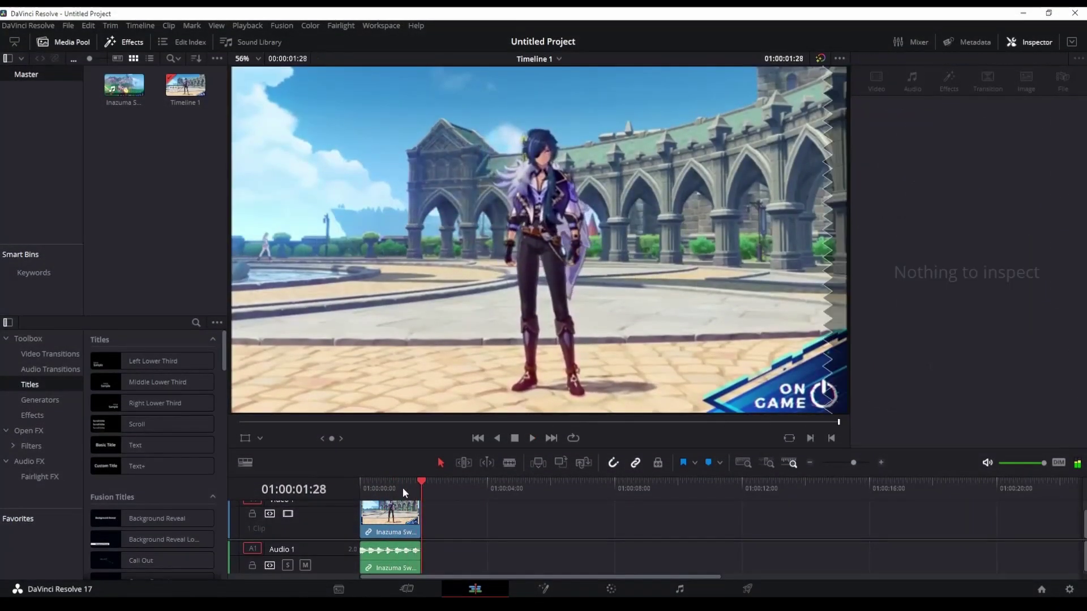
# Switch to DaVinci Resolve and open the Deliver page to render the short clip
pyautogui.click(747, 589)
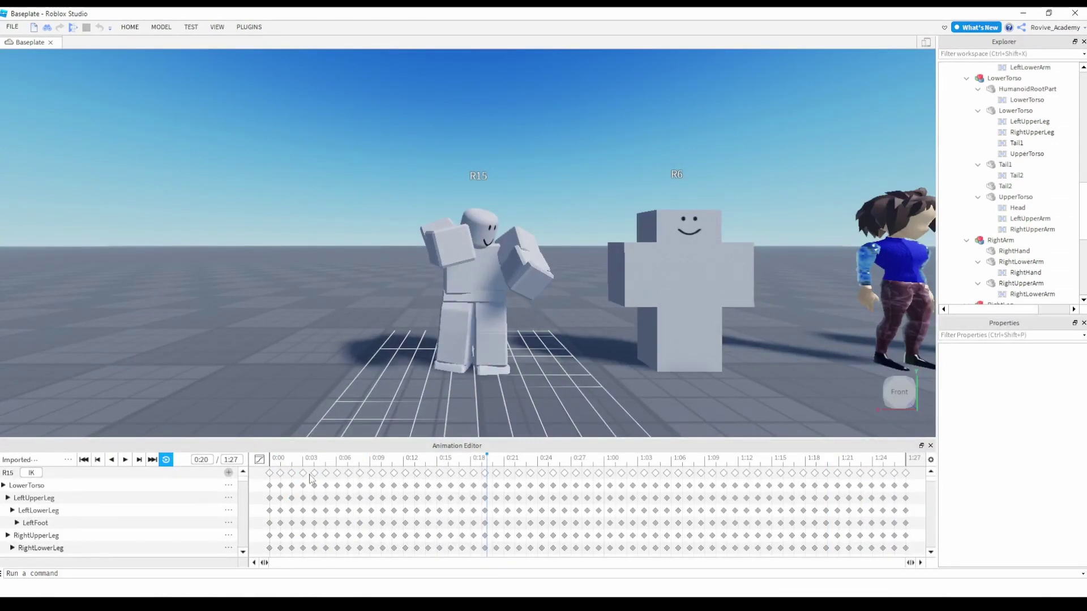
# Switch to Roblox Studio and review the imported R15 animation near its start in the Animation Editor
pyautogui.click(285, 466)
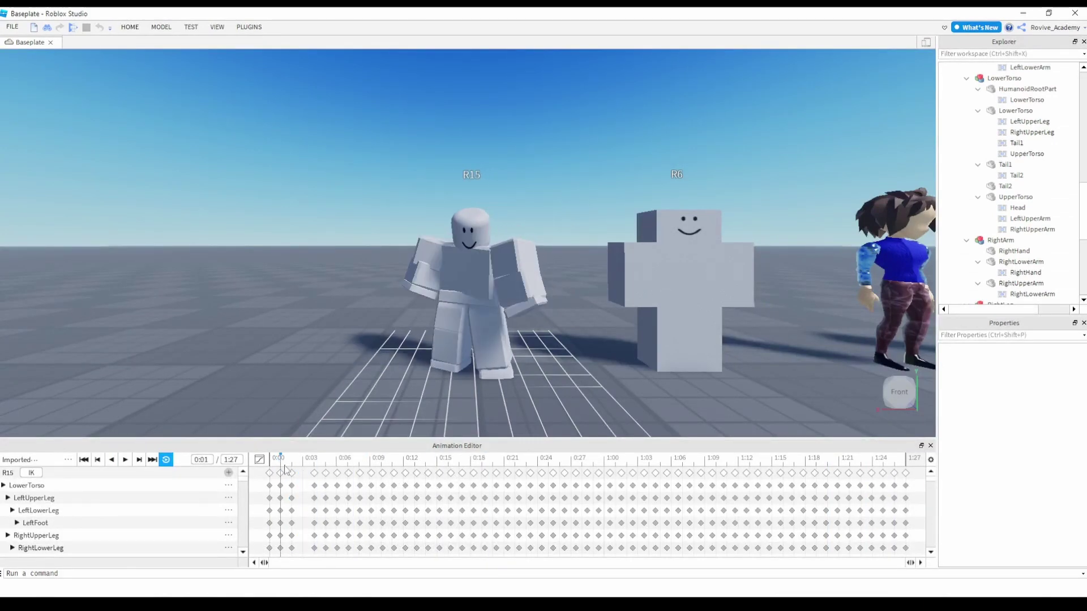
pyautogui.press('space')
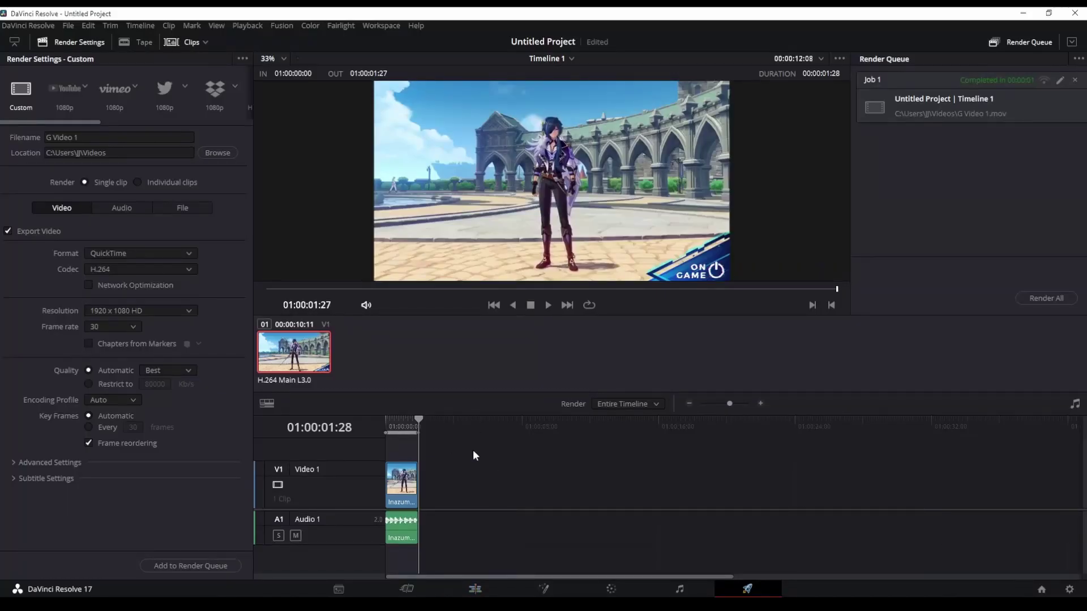
# Return to DaVinci Resolve's Edit page and undo the earlier trims of the Inazuma Sword Characters clip
pyautogui.click(474, 589)
pyautogui.click(388, 521)
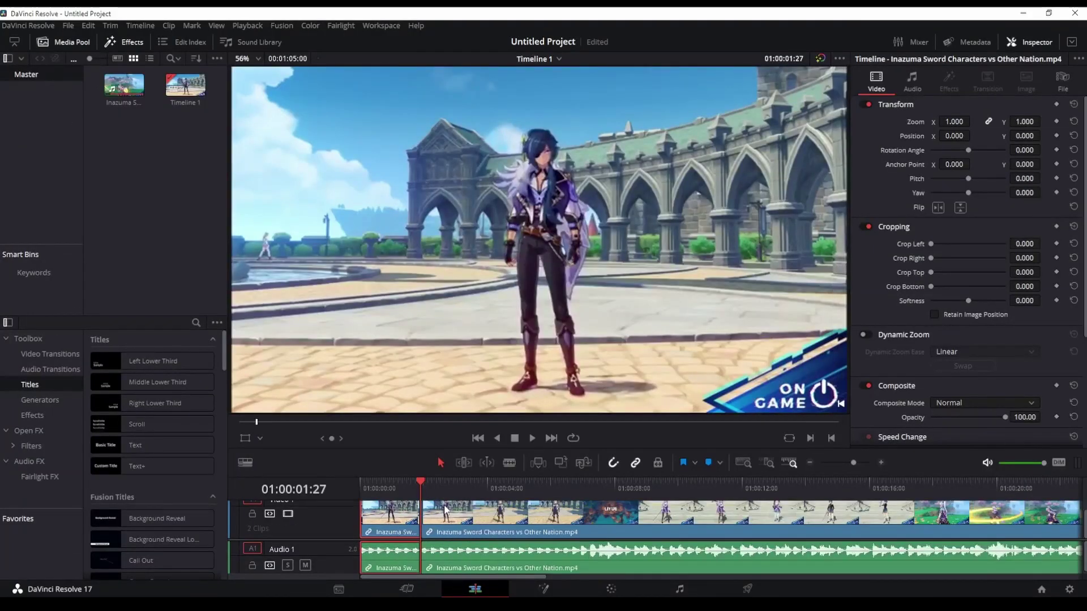
pyautogui.press('End')
pyautogui.press('Delete')
pyautogui.hotkey('ctrl', 'z')
pyautogui.press('Up')
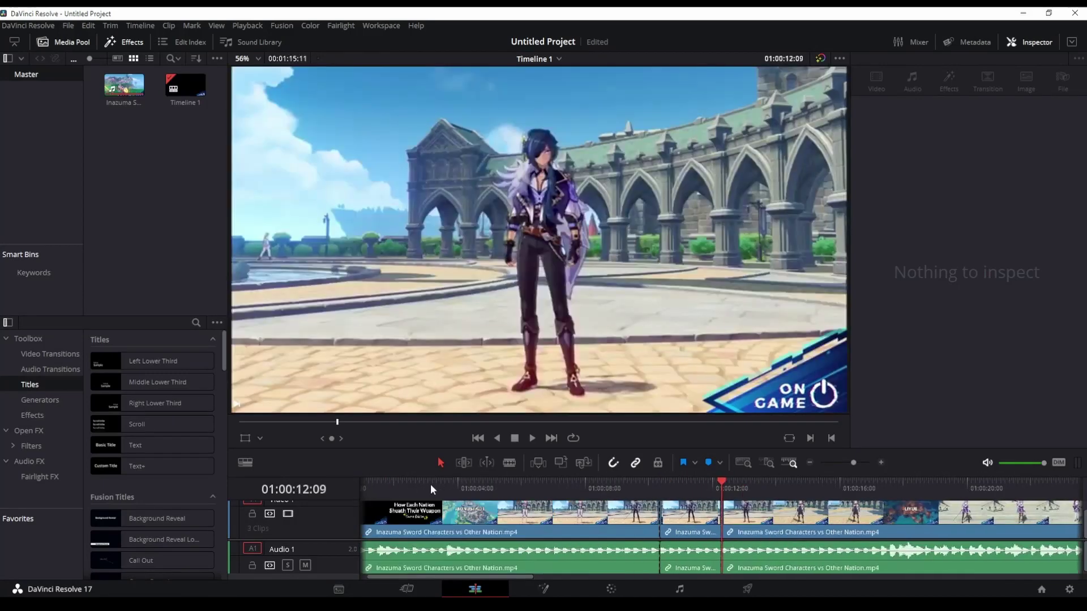
# Delete the opening section and the short clip after it so the remaining footage starts the timeline
pyautogui.moveTo(430, 483); pyautogui.dragTo(315, 494)
pyautogui.click(458, 512)
pyautogui.press('Delete')
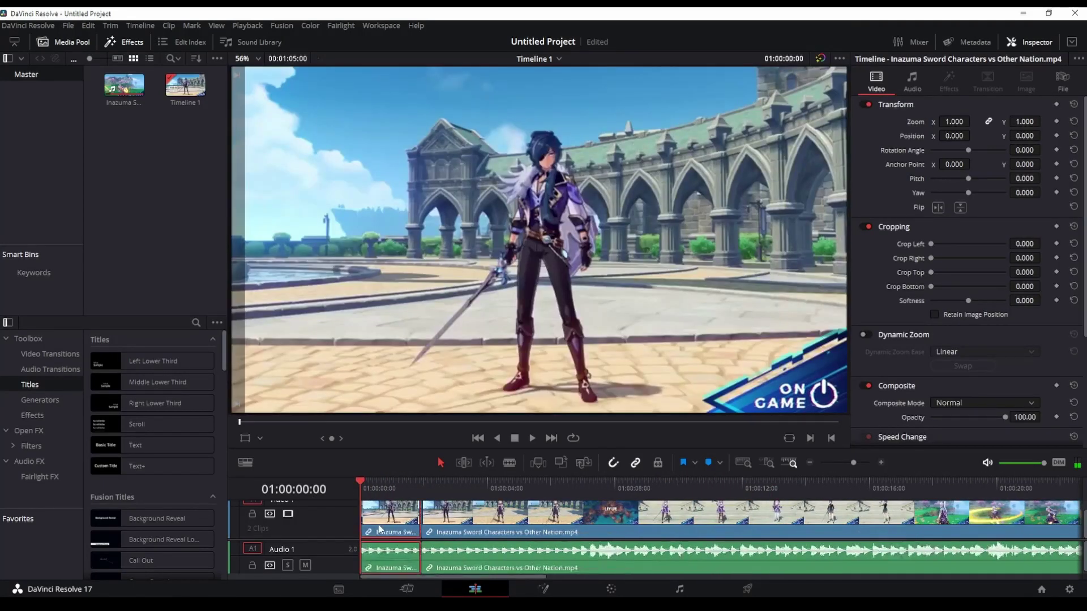
pyautogui.press('Delete')
# Split the clip at 01:00:05:09, delete the footage after the cut and open the Deliver page
pyautogui.press('space')
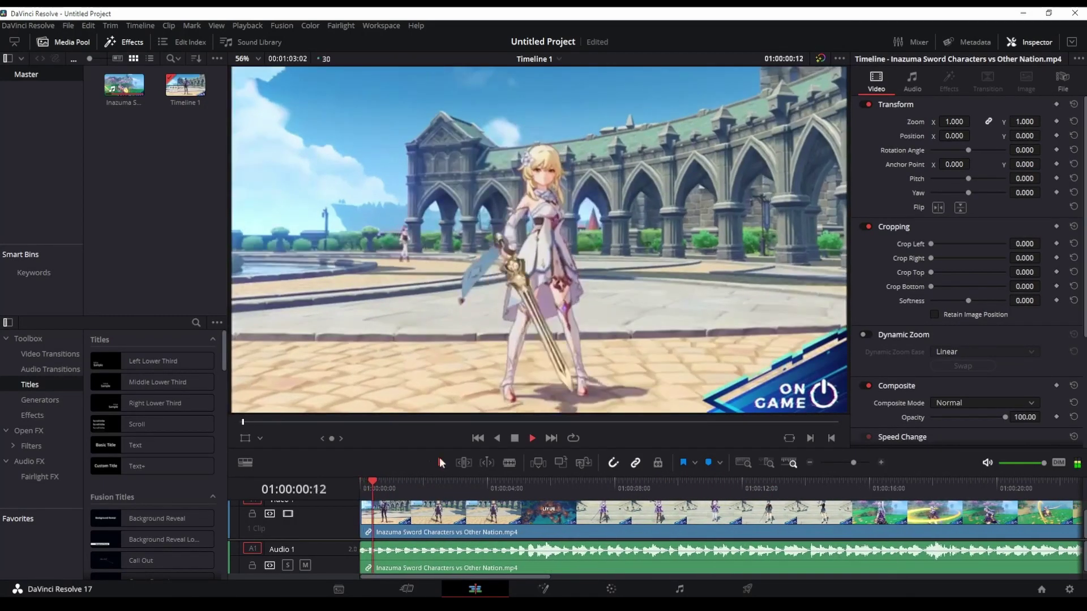
pyautogui.click(510, 463)
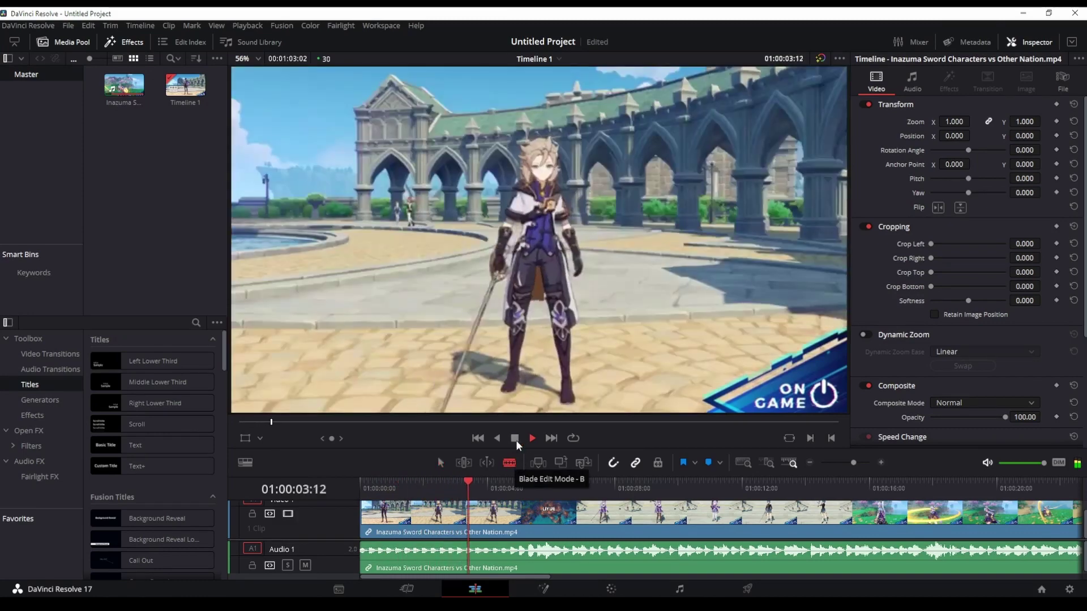
pyautogui.moveTo(473, 481); pyautogui.dragTo(453, 485)
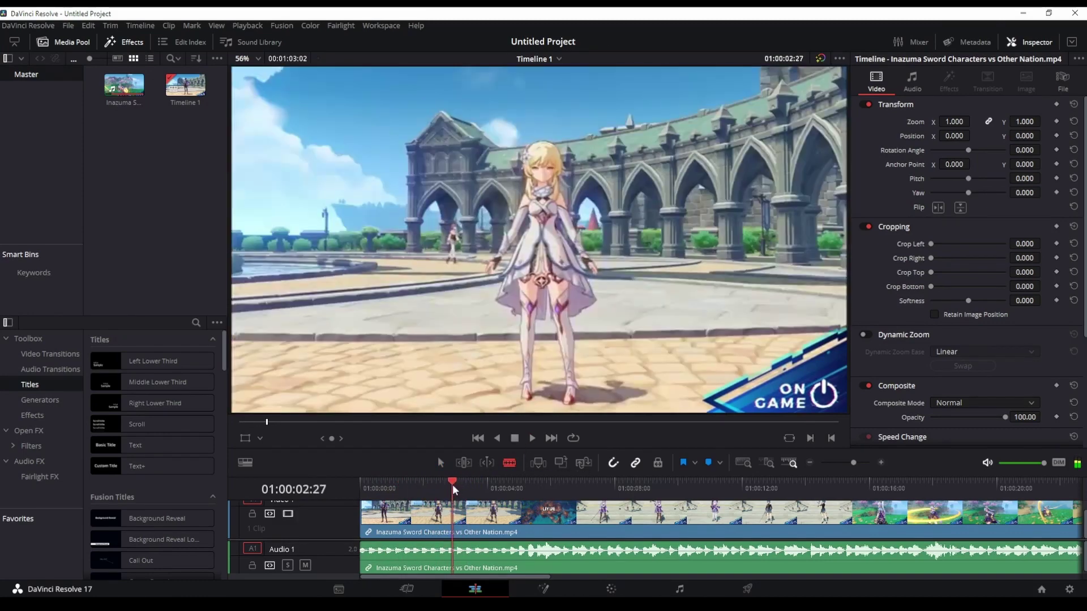
pyautogui.click(538, 486)
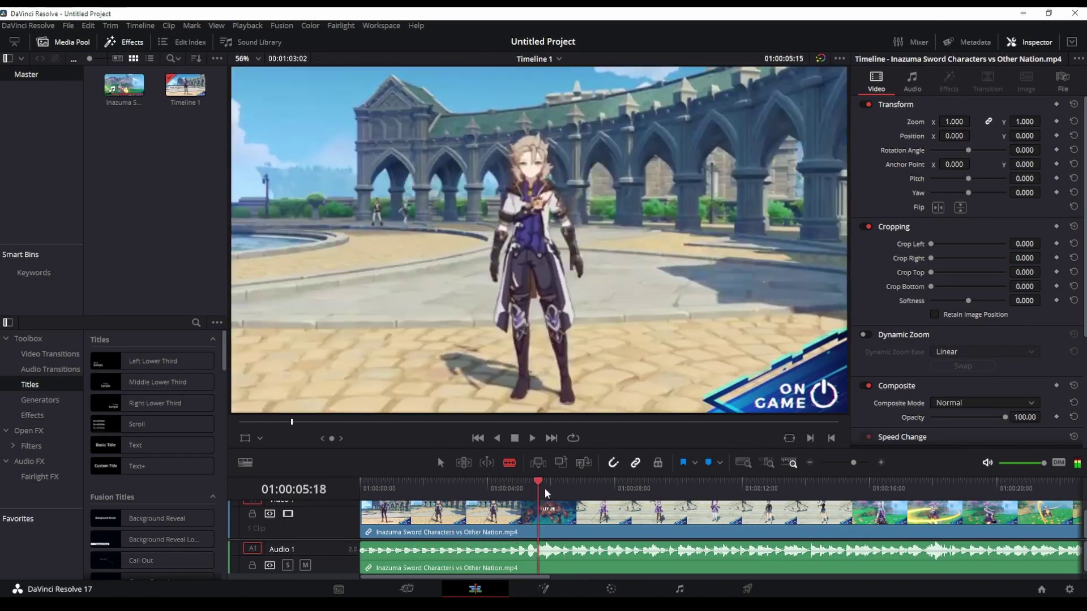
pyautogui.moveTo(547, 494)
pyautogui.mouseDown()
pyautogui.moveTo(558, 494)
pyautogui.moveTo(531, 495)
pyautogui.mouseUp()
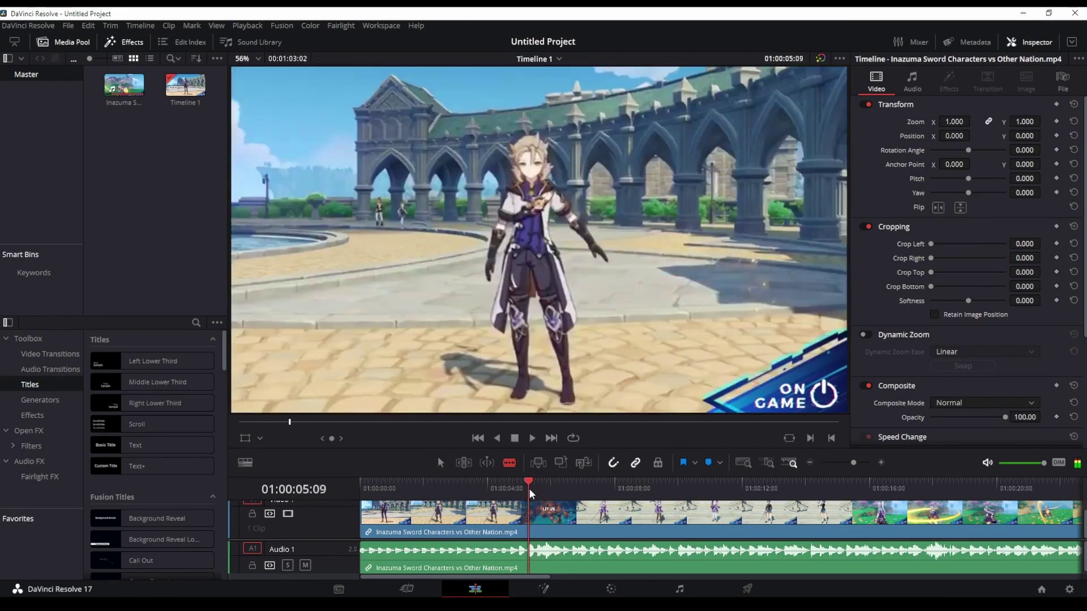
pyautogui.click(530, 512)
pyautogui.click(439, 462)
pyautogui.click(606, 526)
pyautogui.press('Delete')
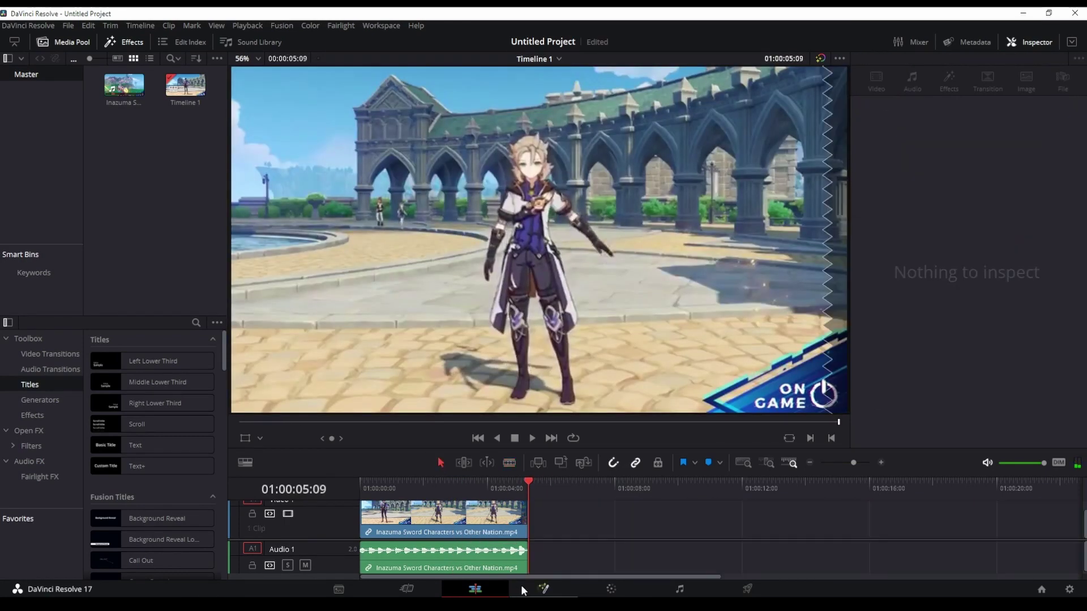
pyautogui.click(725, 589)
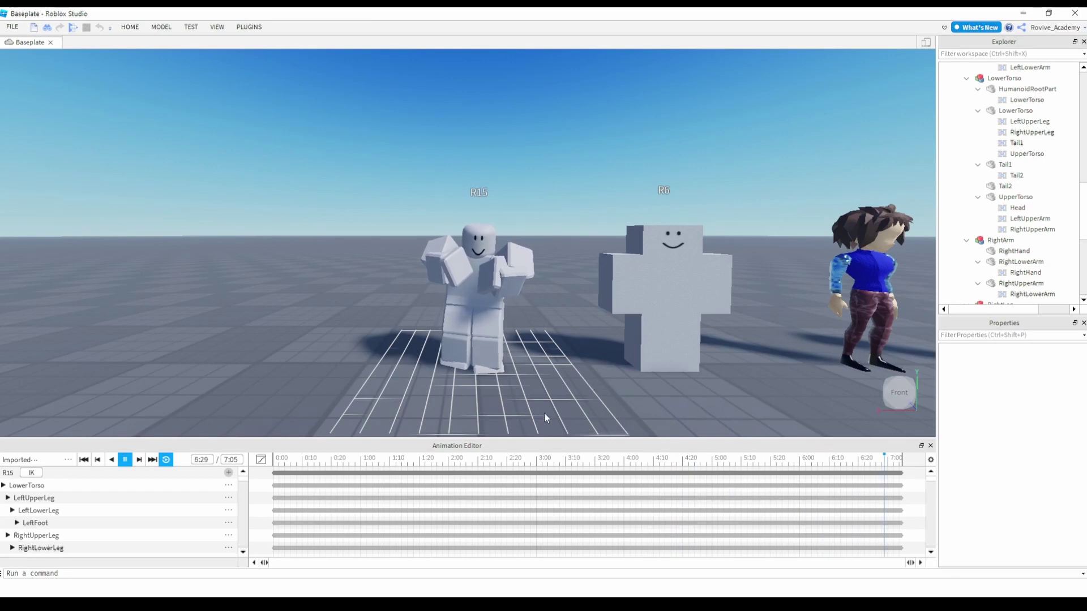
# Switch to Roblox Studio and open the import options for the R15 rig in the Animation Editor
pyautogui.click(67, 460)
pyautogui.moveTo(130, 509)
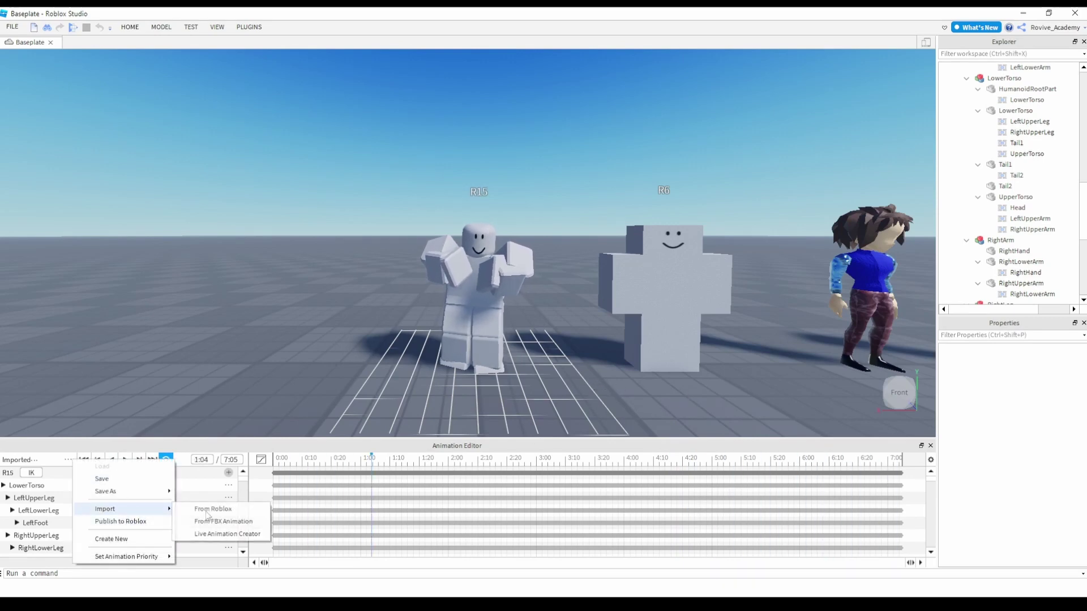